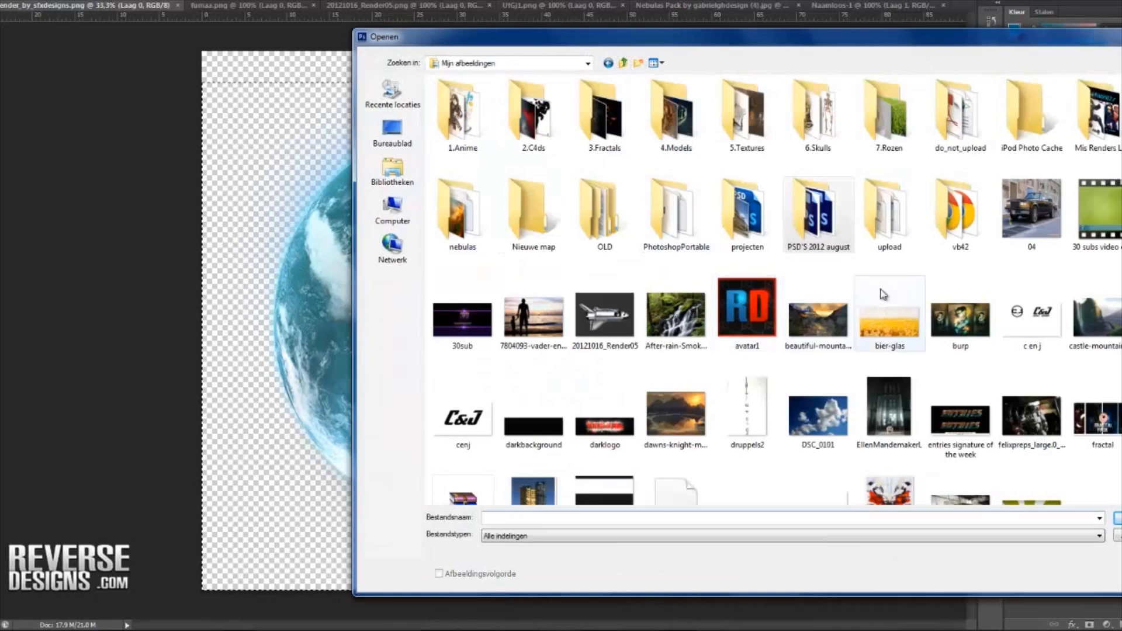
# Step: Find the hand-tree JPEG image in the Downloads folder and open it
pyautogui.scroll(-2, 881, 285)
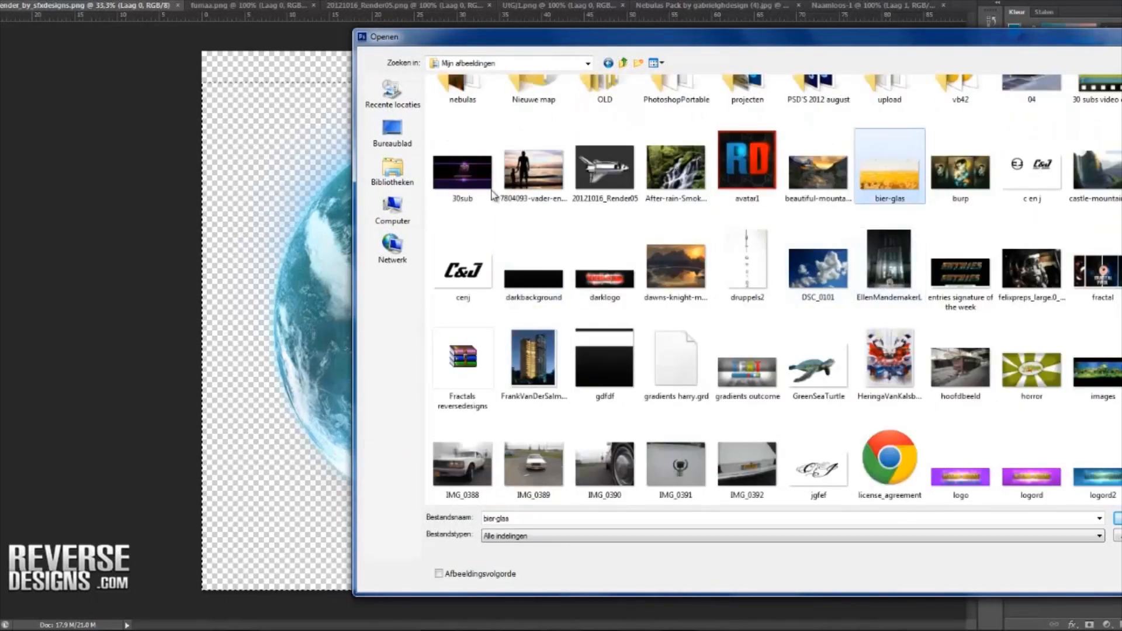
pyautogui.click(392, 171)
pyautogui.doubleClick(452, 104)
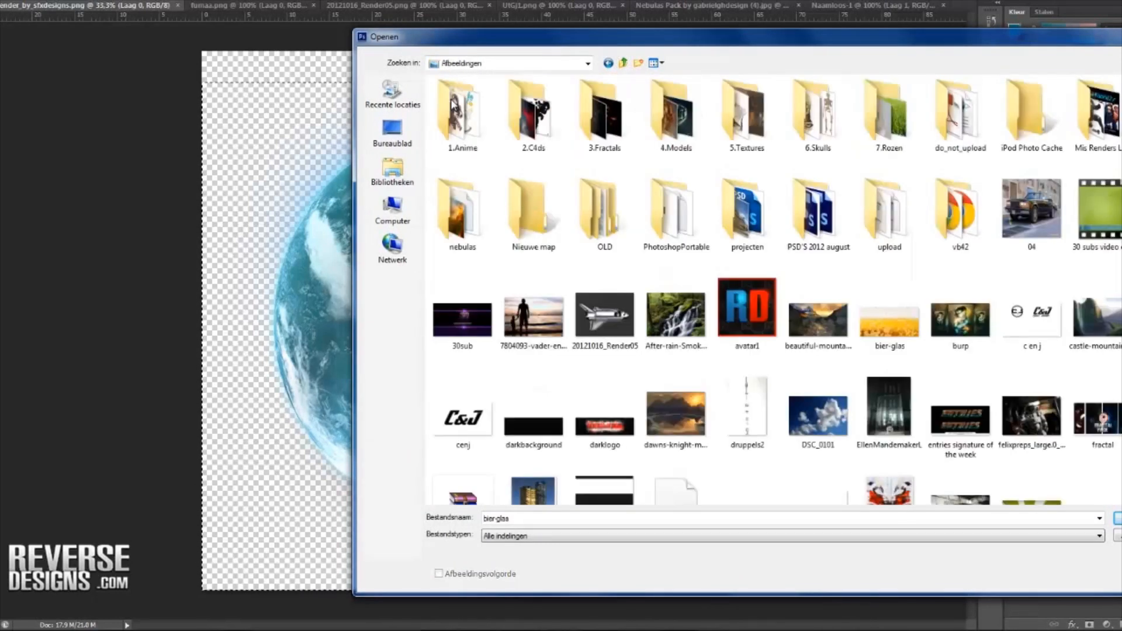
pyautogui.click(390, 139)
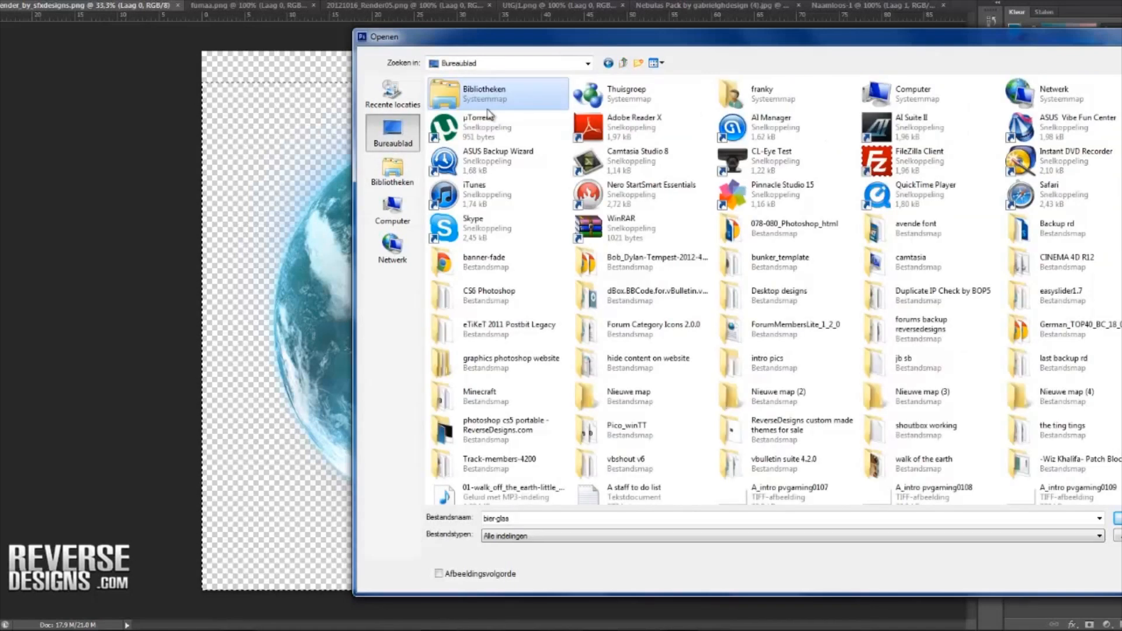
pyautogui.doubleClick(753, 90)
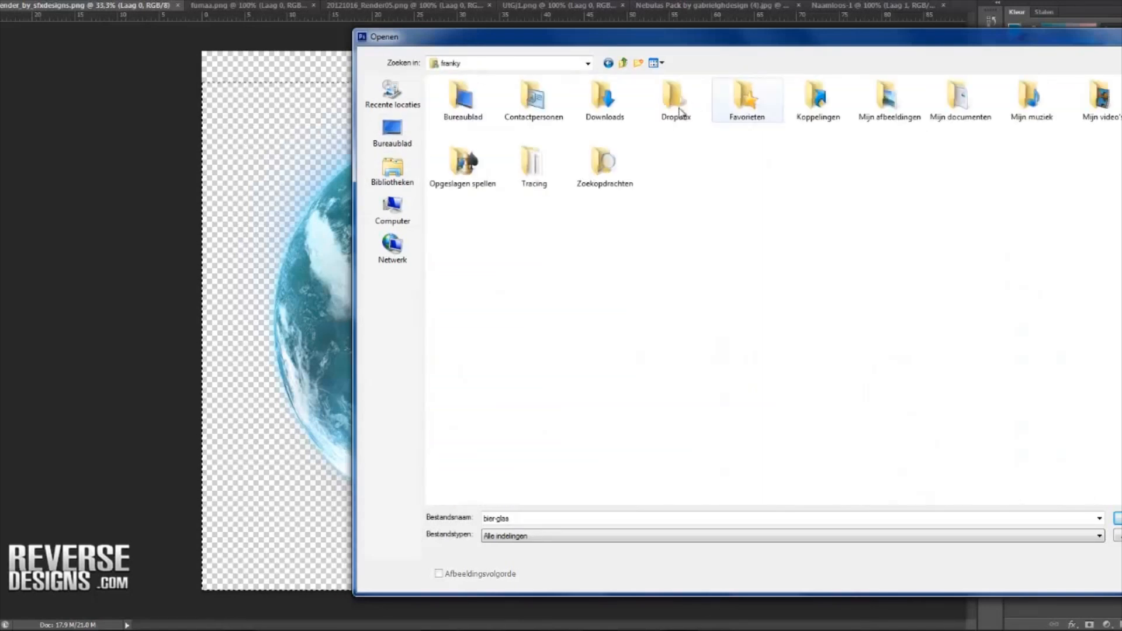
pyautogui.doubleClick(606, 105)
pyautogui.scroll(-15, 474, 306)
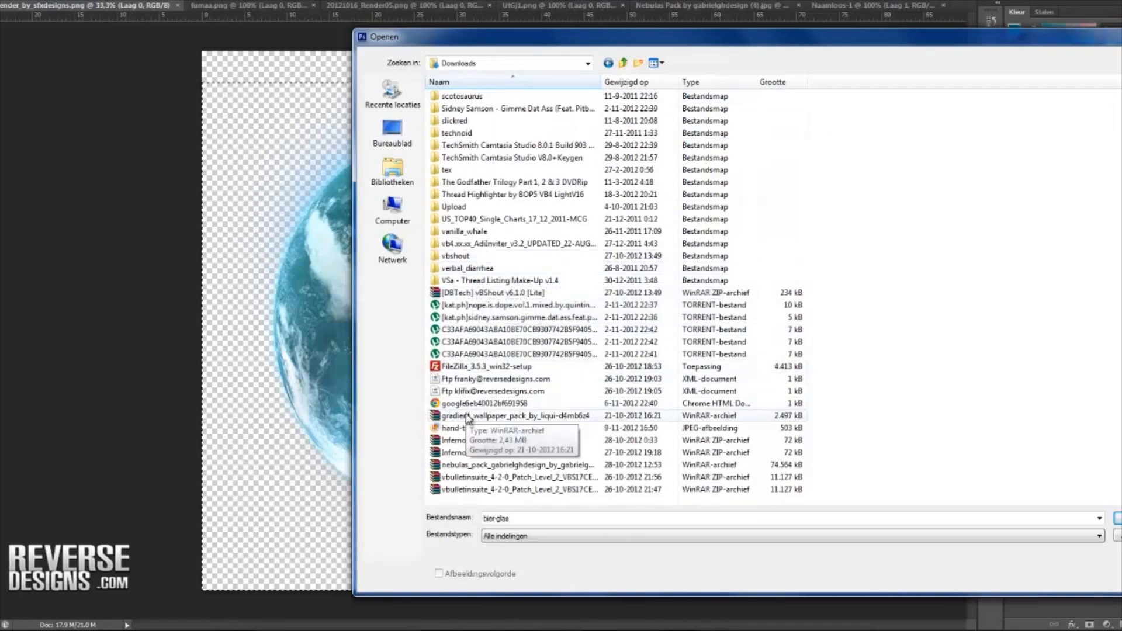
pyautogui.doubleClick(467, 428)
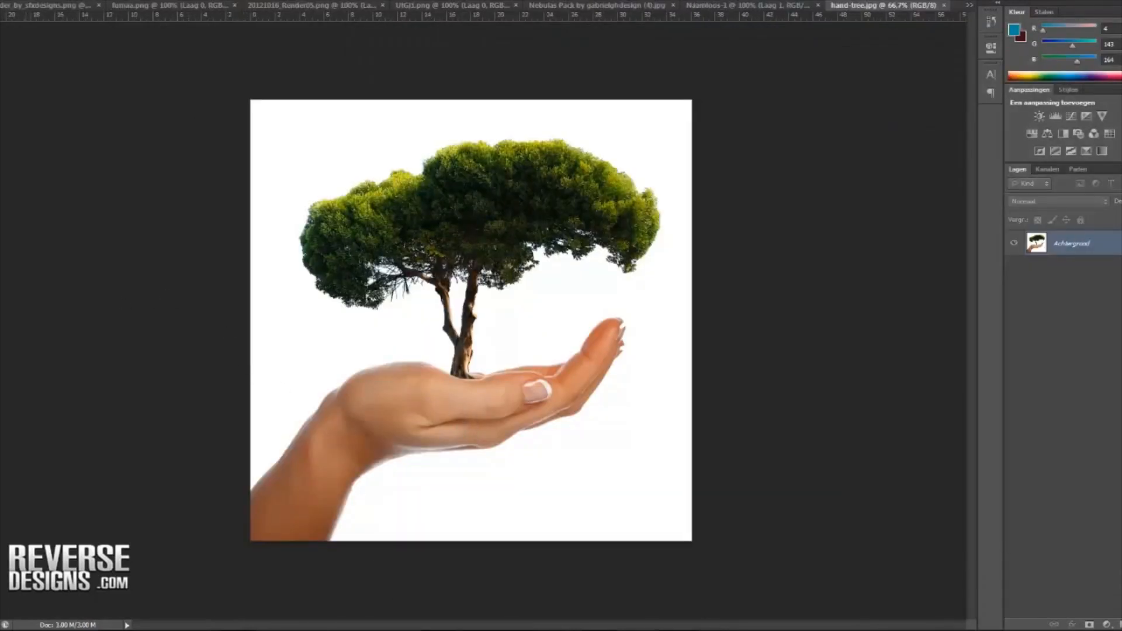
# Step: Remove the treetop within a rectangular selection from the background, leaving white, and paste it back on its own layer
pyautogui.click(336, 181)
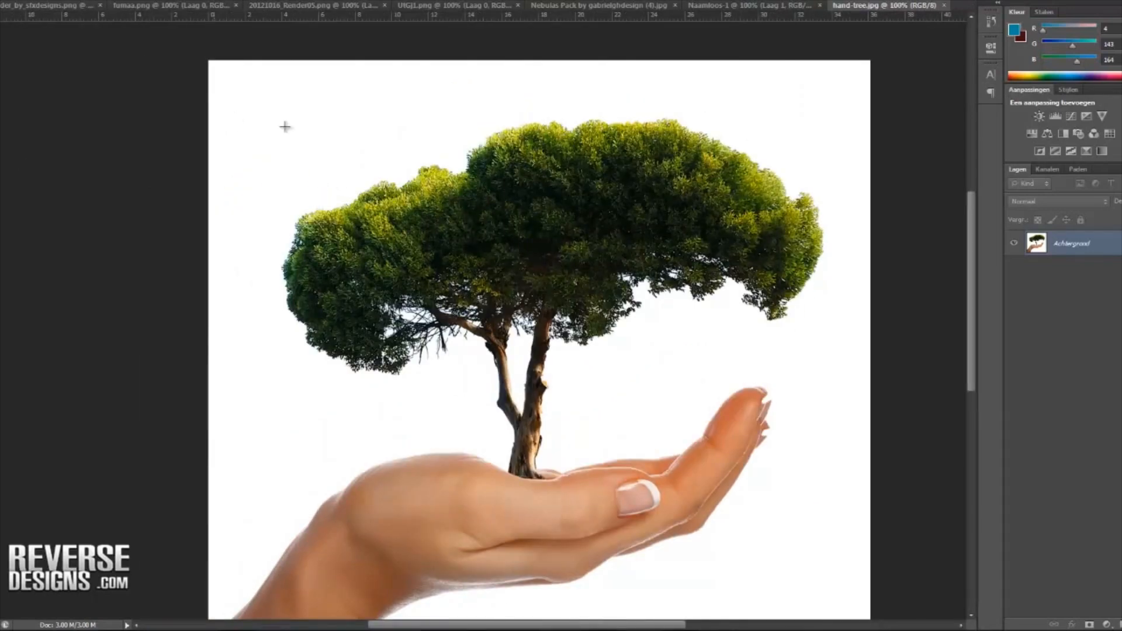
pyautogui.moveTo(243, 73); pyautogui.dragTo(841, 378)
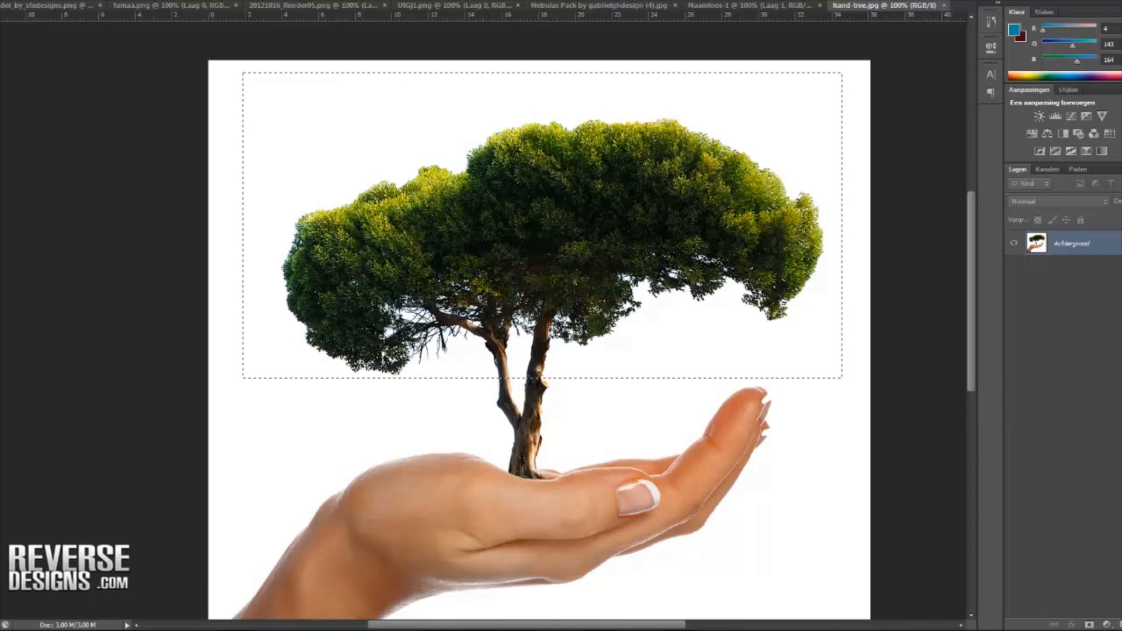
pyautogui.click(235, 333)
pyautogui.click(1069, 252)
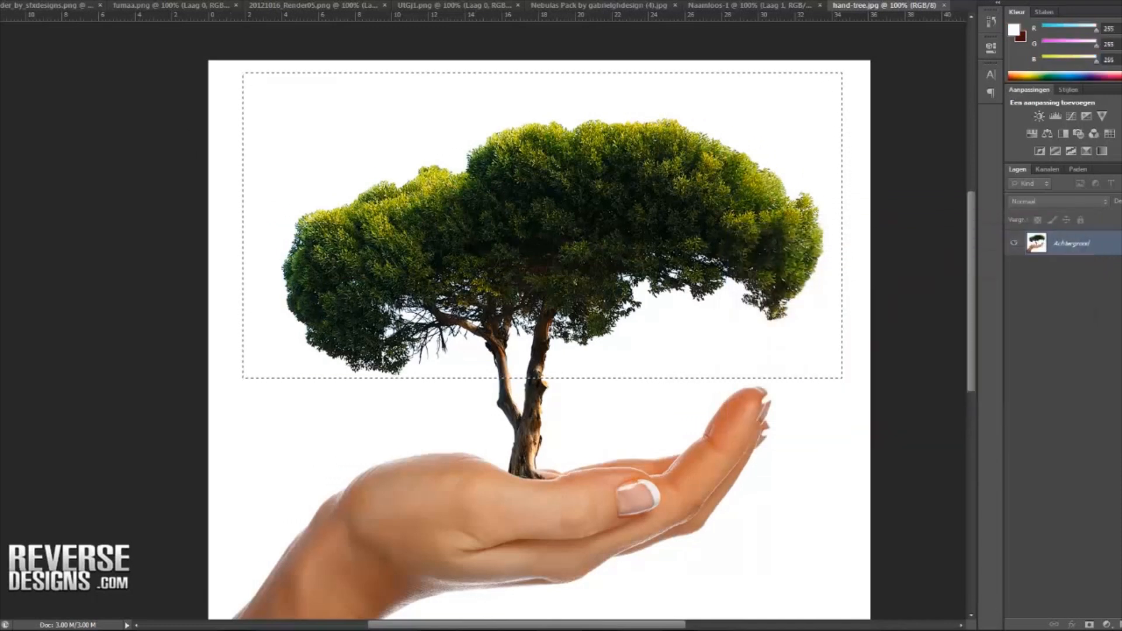
pyautogui.rightClick(3, 5)
pyautogui.click(676, 74)
pyautogui.moveTo(701, 167)
pyautogui.mouseDown()
pyautogui.moveTo(463, 150)
pyautogui.moveTo(455, 162)
pyautogui.moveTo(771, 192)
pyautogui.moveTo(709, 307)
pyautogui.moveTo(752, 271)
pyautogui.moveTo(469, 370)
pyautogui.moveTo(383, 345)
pyautogui.moveTo(340, 255)
pyautogui.moveTo(393, 183)
pyautogui.mouseUp()
pyautogui.hotkey('ctrl', 'd')
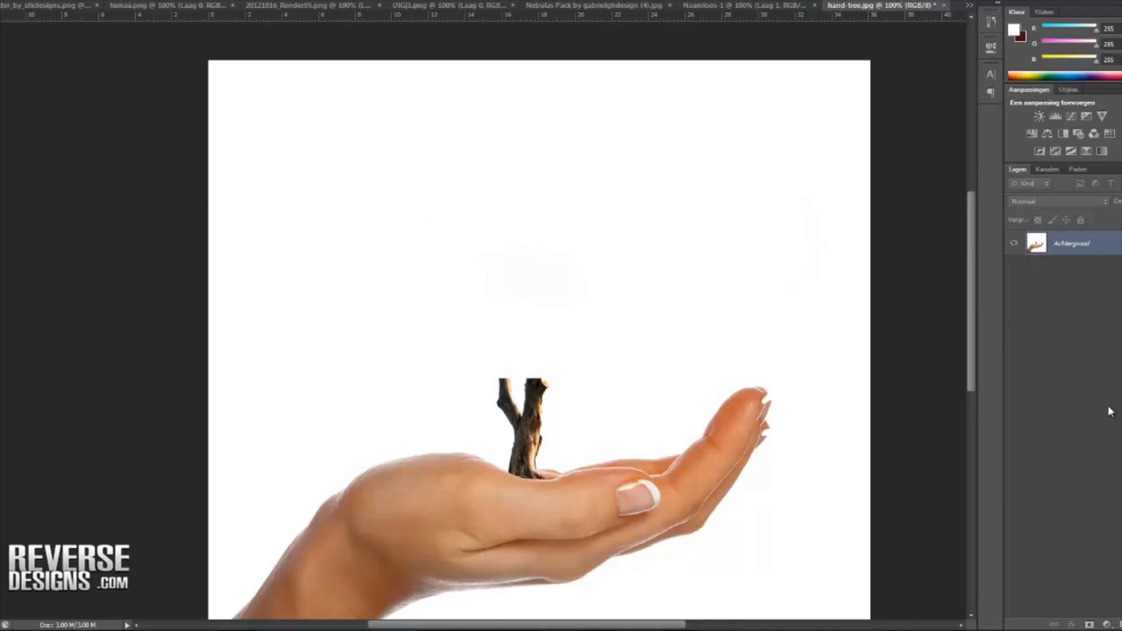
pyautogui.hotkey('ctrl', 'v')
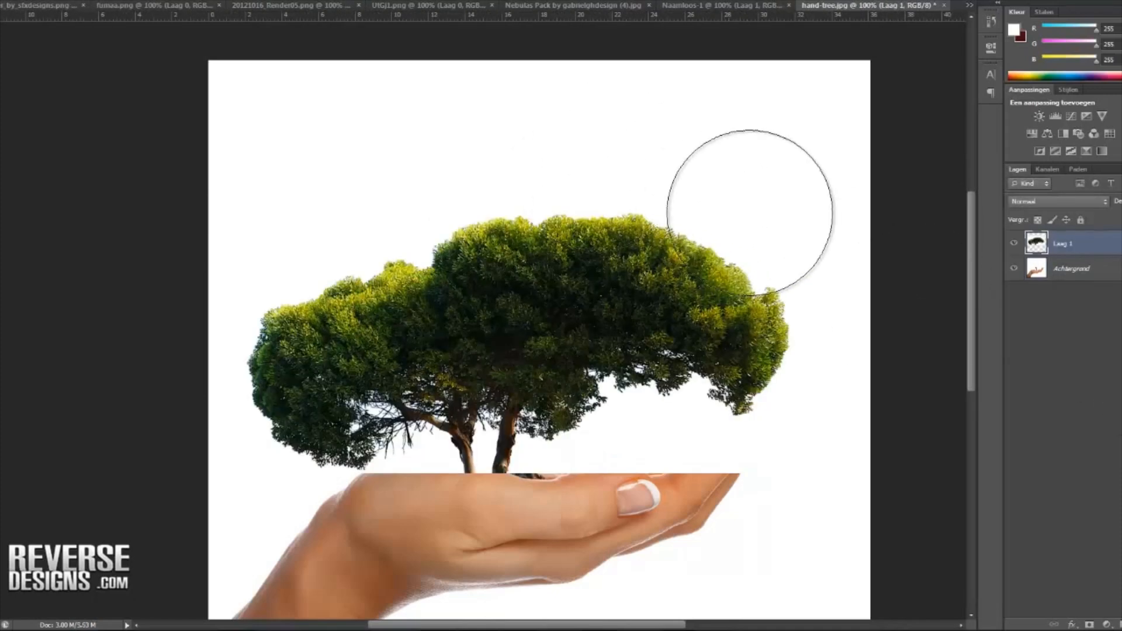
# Step: Erase the white area around the treetop on Laag 1 with the Magic Eraser and hide that layer
pyautogui.click(1013, 246)
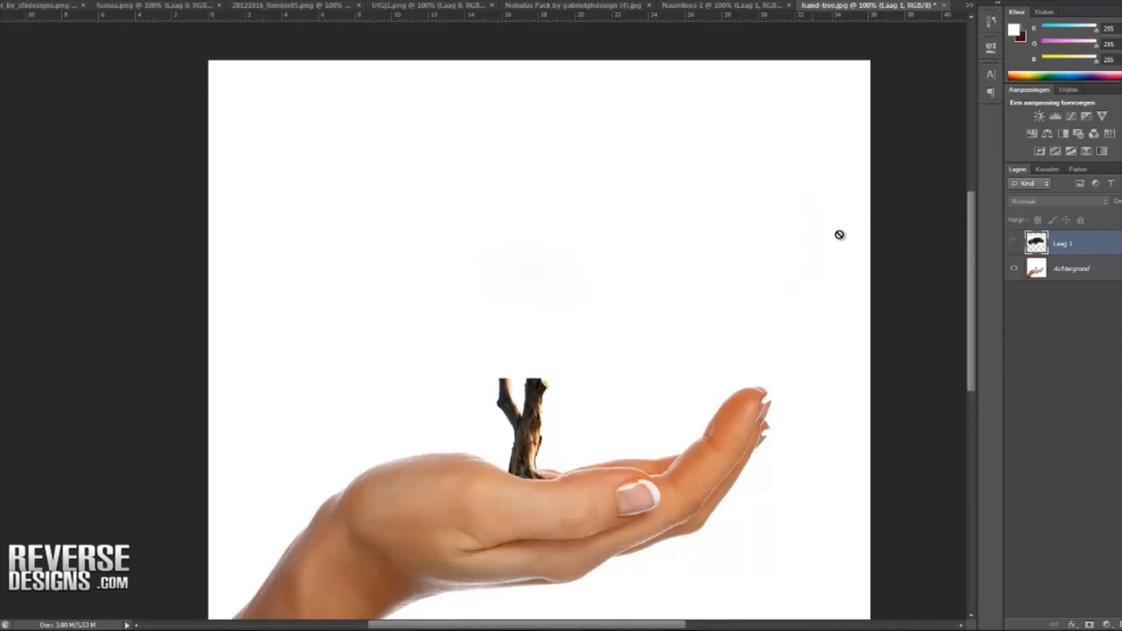
pyautogui.click(1014, 243)
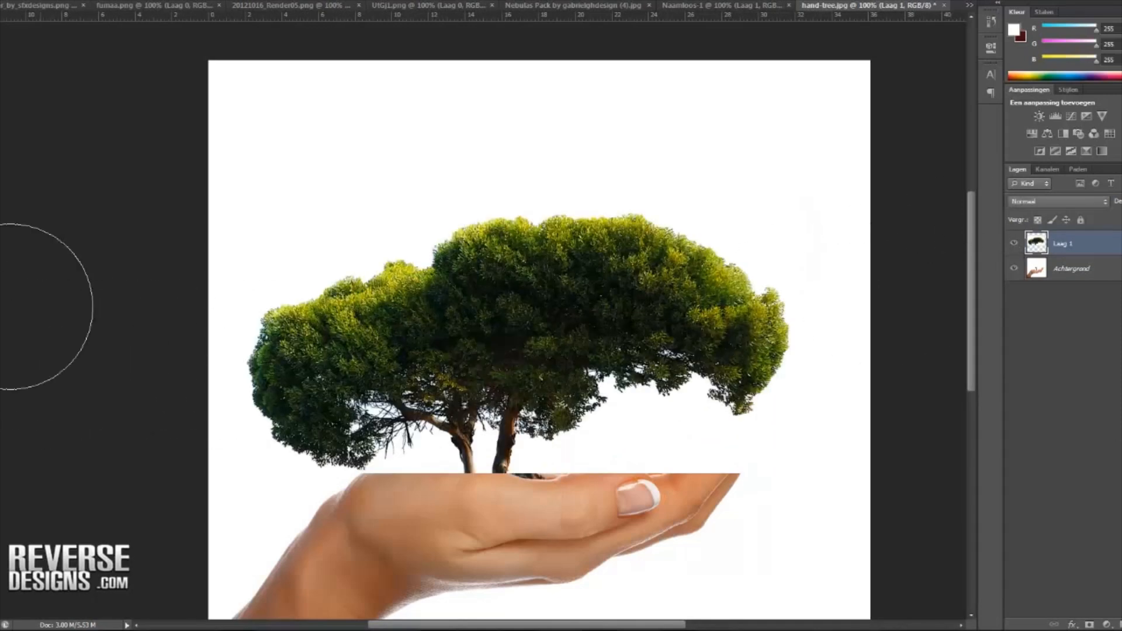
pyautogui.rightClick(0, 193)
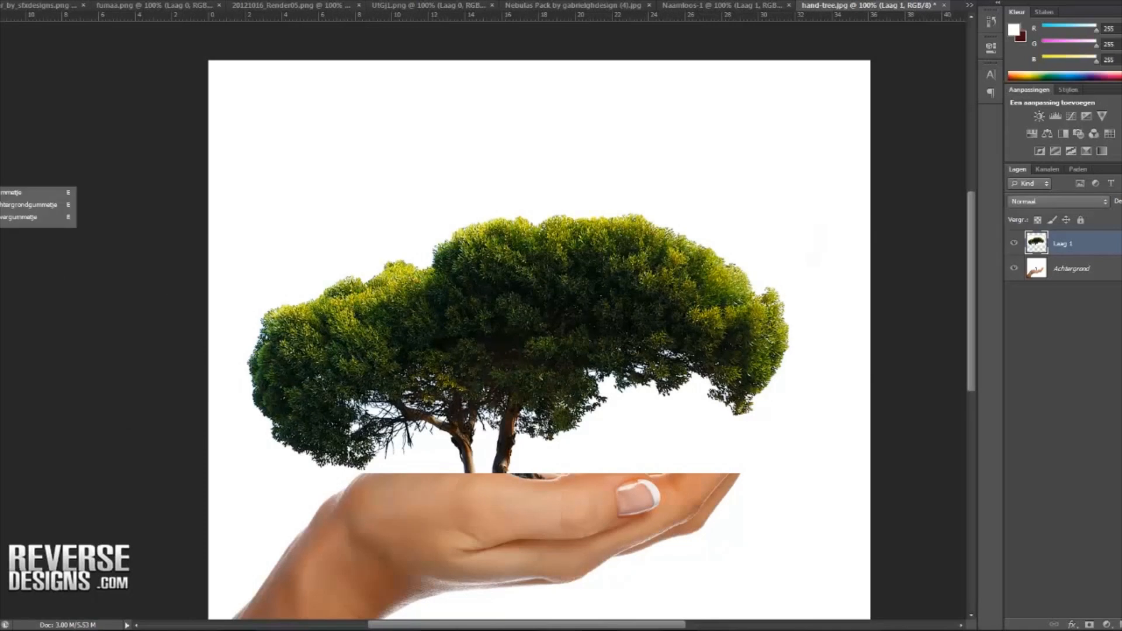
pyautogui.click(17, 219)
pyautogui.click(684, 437)
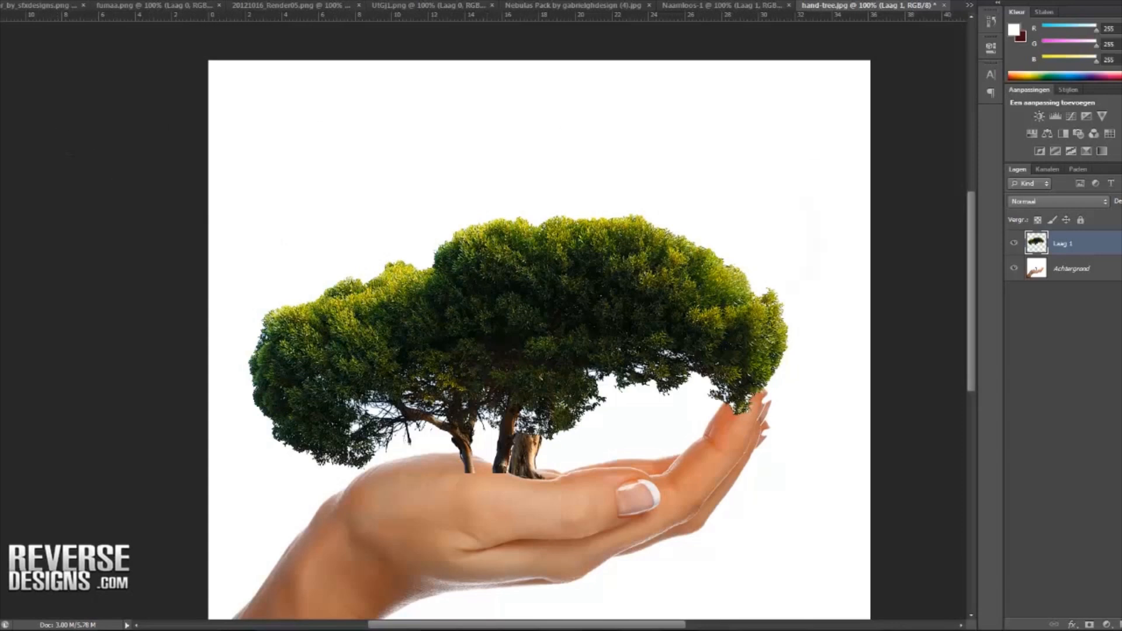
pyautogui.click(1015, 244)
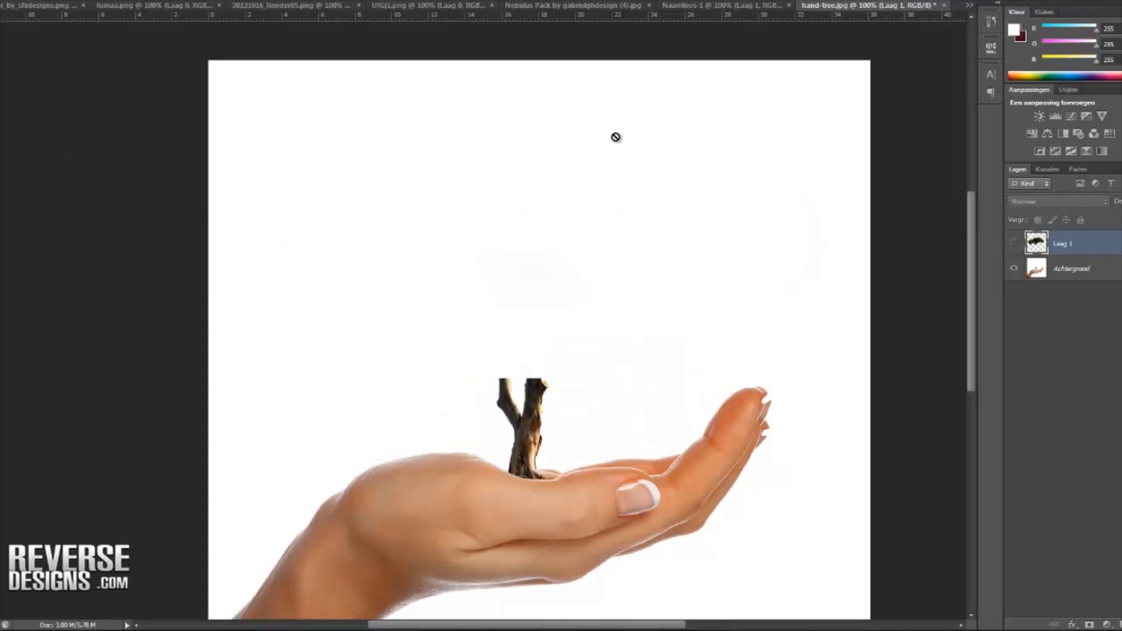
# Step: Copy the planet from its render document and paste it into hand-tree.jpg directly above the Achtergrond layer
pyautogui.click(4, 1)
pyautogui.click(12, 0)
pyautogui.click(44, 5)
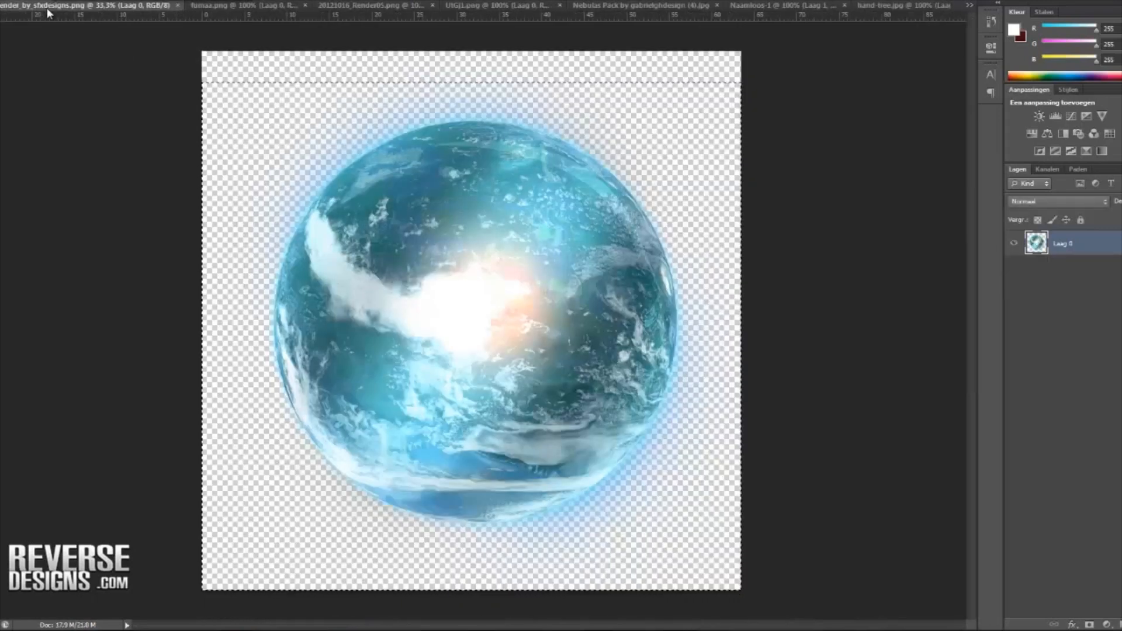
pyautogui.click(889, 6)
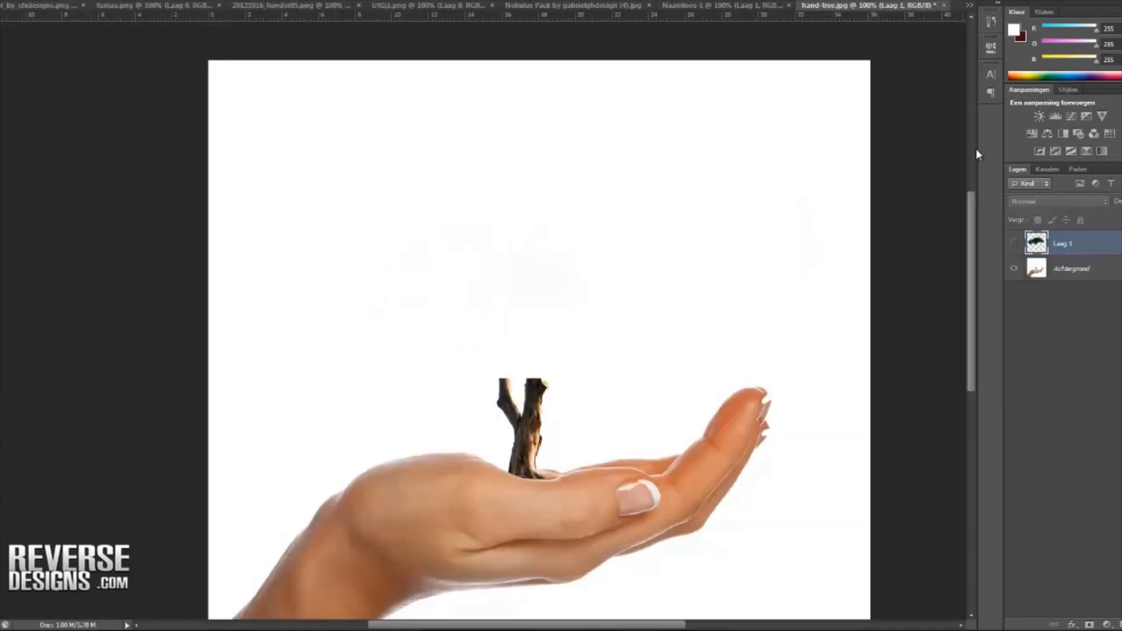
pyautogui.click(1066, 277)
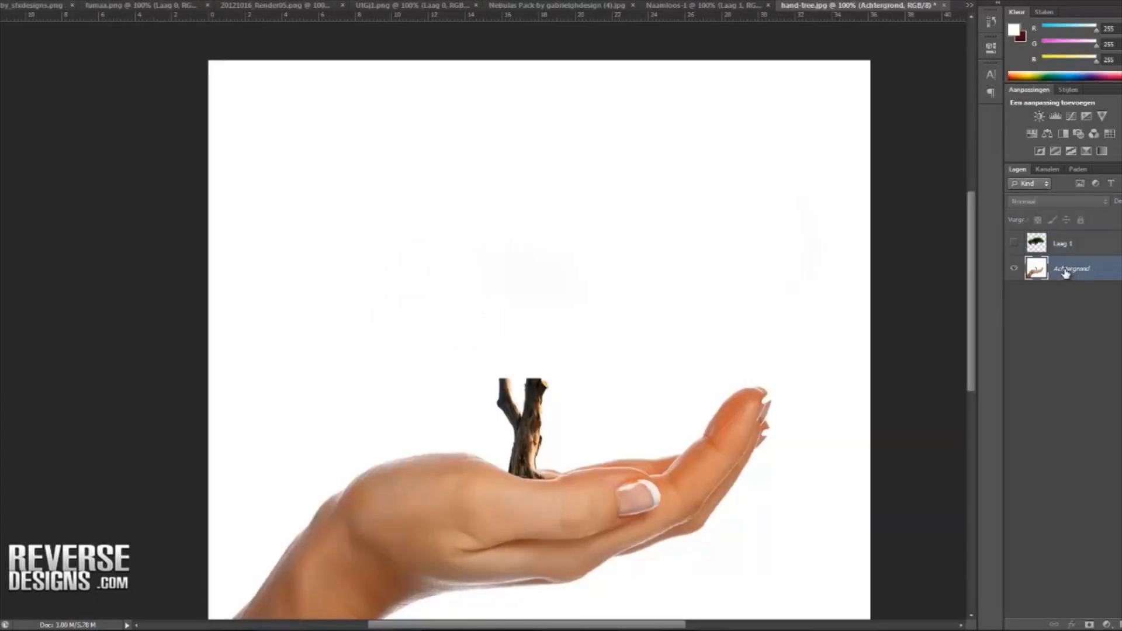
pyautogui.hotkey('ctrl', 'v')
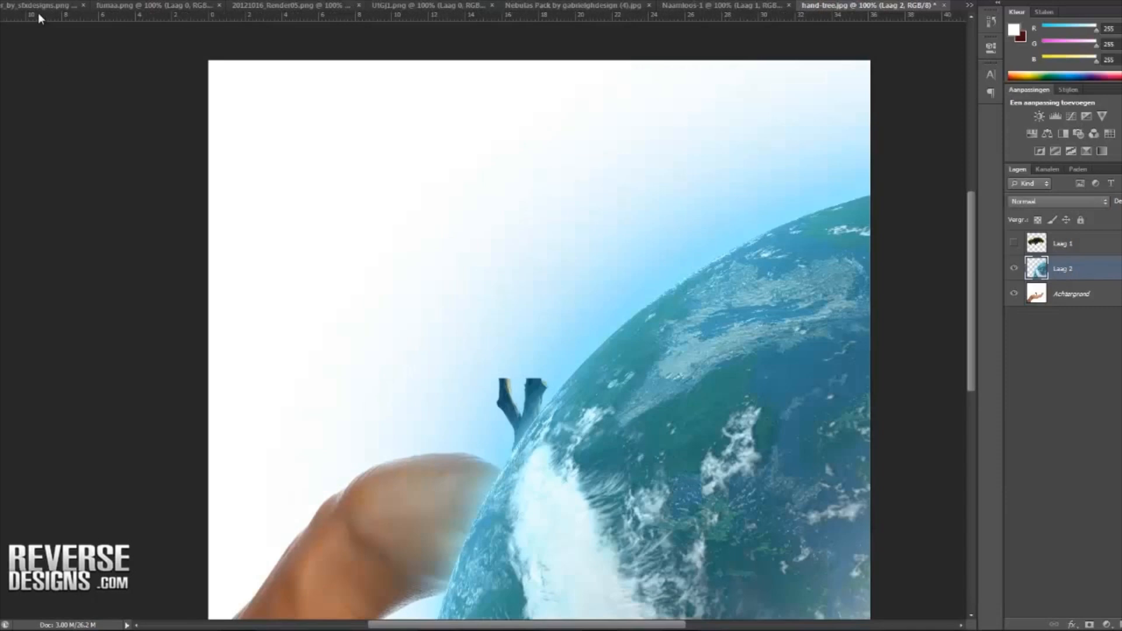
# Step: Scale the pasted planet down, place it in the open palm over the tree trunk, and apply the transformation
pyautogui.hotkey('ctrl', 't')
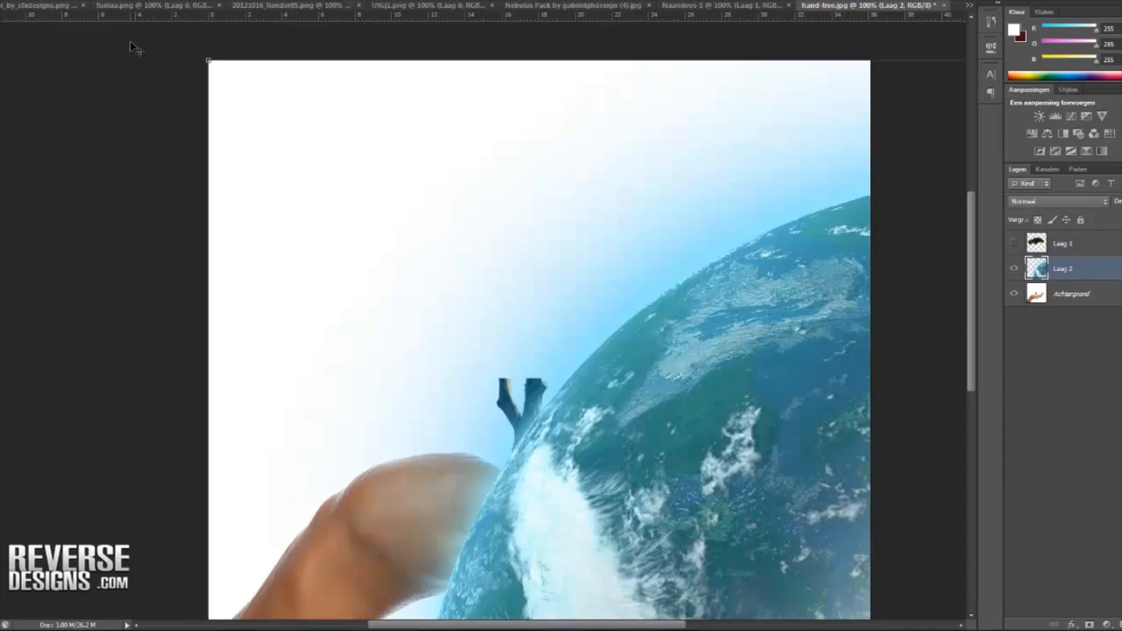
pyautogui.moveTo(210, 63); pyautogui.dragTo(805, 457)
pyautogui.moveTo(716, 543); pyautogui.dragTo(826, 565)
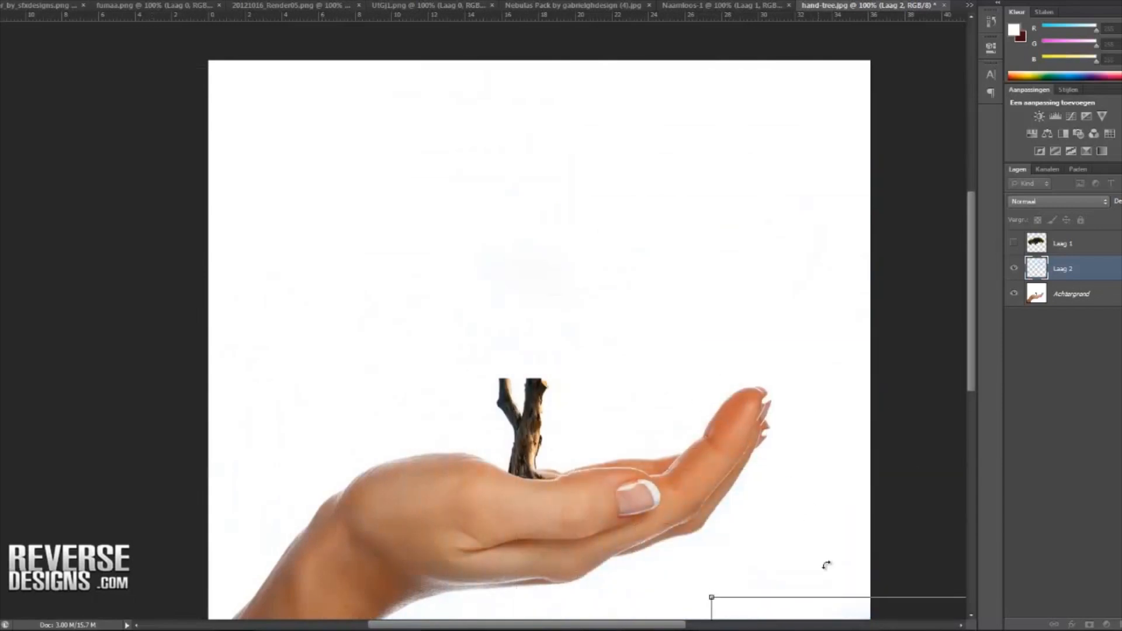
pyautogui.moveTo(854, 616); pyautogui.dragTo(392, 111)
pyautogui.moveTo(249, 88); pyautogui.dragTo(478, 287)
pyautogui.moveTo(575, 417); pyautogui.dragTo(488, 341)
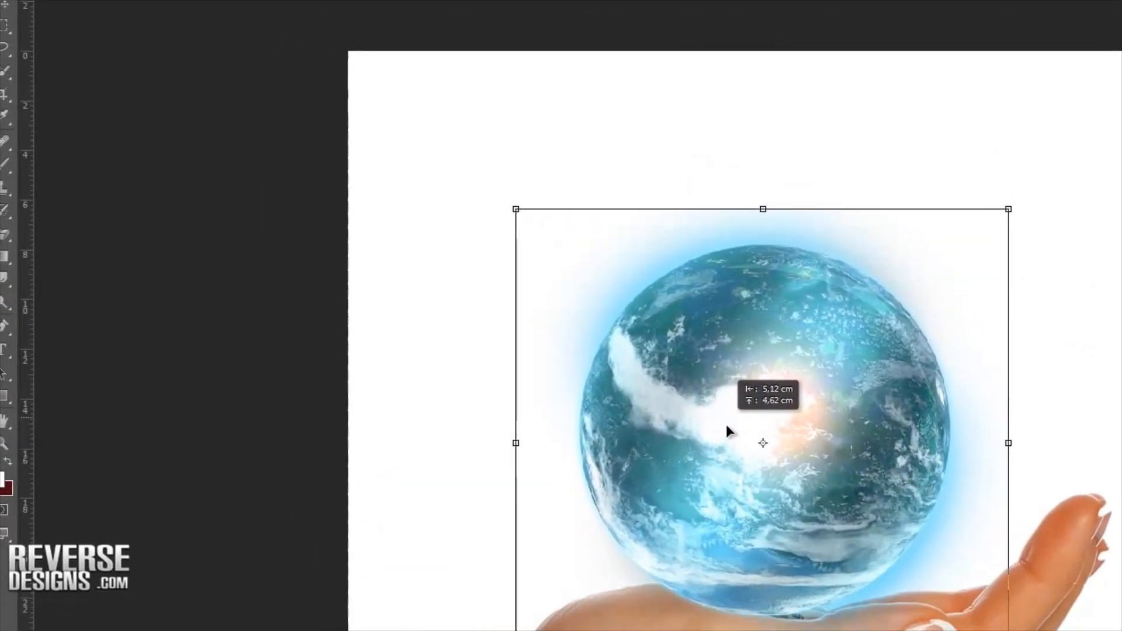
pyautogui.moveTo(726, 426); pyautogui.dragTo(734, 448)
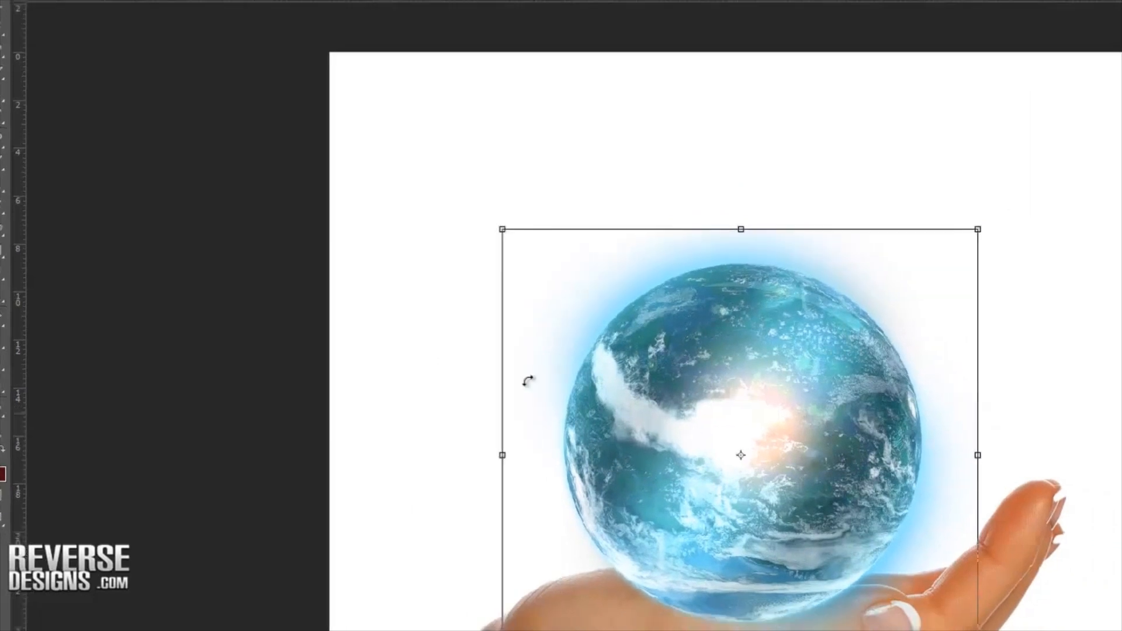
pyautogui.click(2, 13)
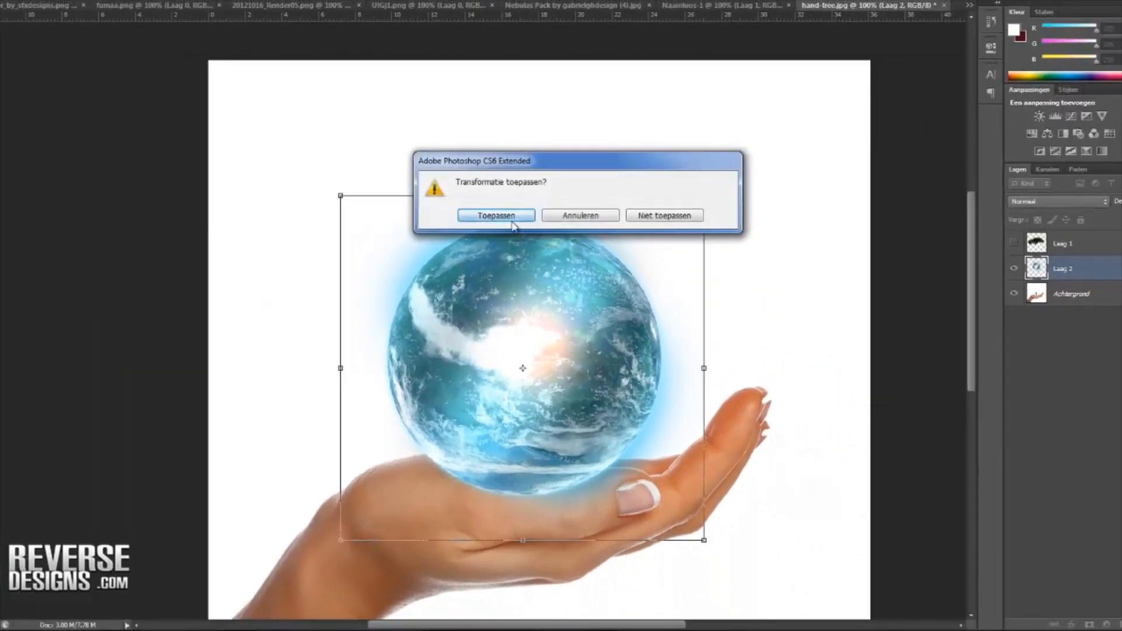
pyautogui.click(513, 224)
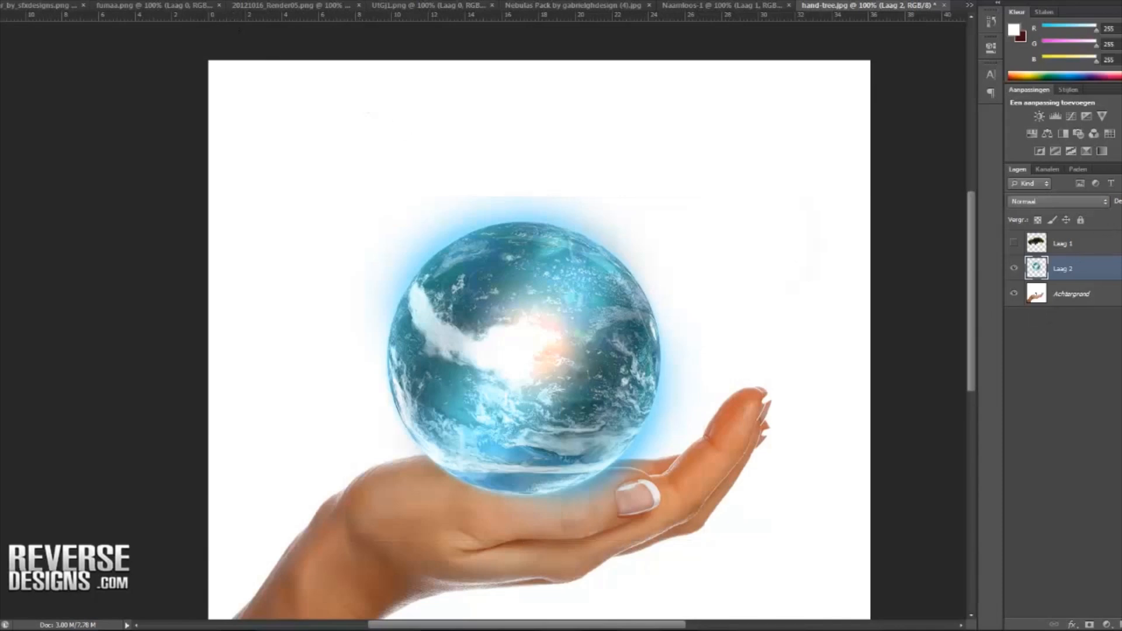
# Step: Lower the planet layer's opacity and trace the palm's upper edge and the planet's overlap with a closed Pen path
pyautogui.moveTo(1118, 220); pyautogui.dragTo(1099, 221)
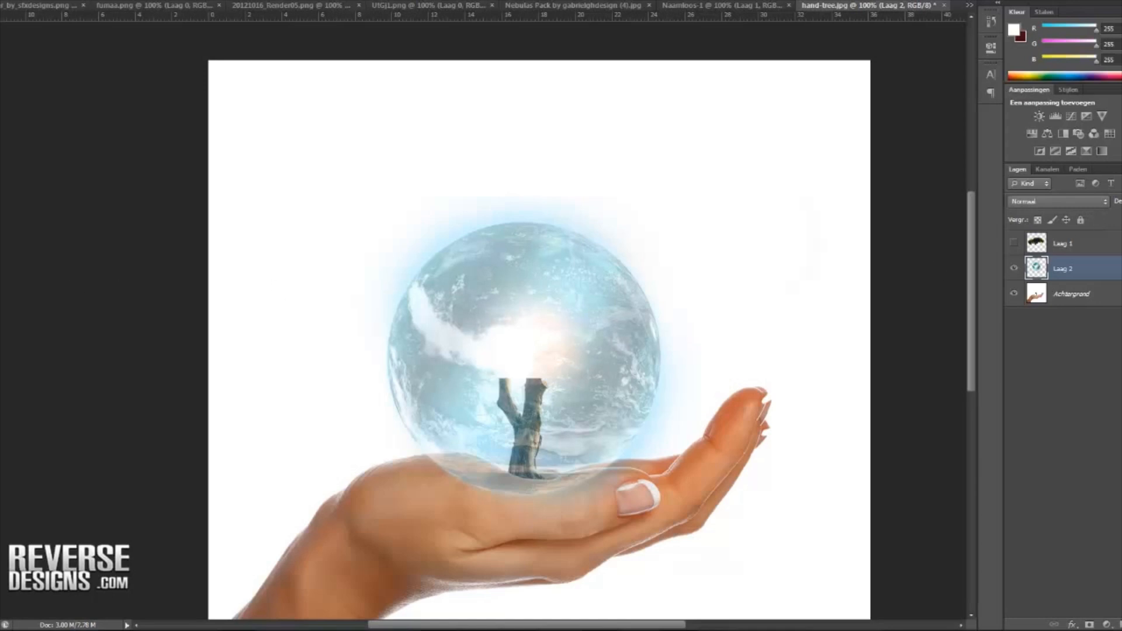
pyautogui.click(530, 479)
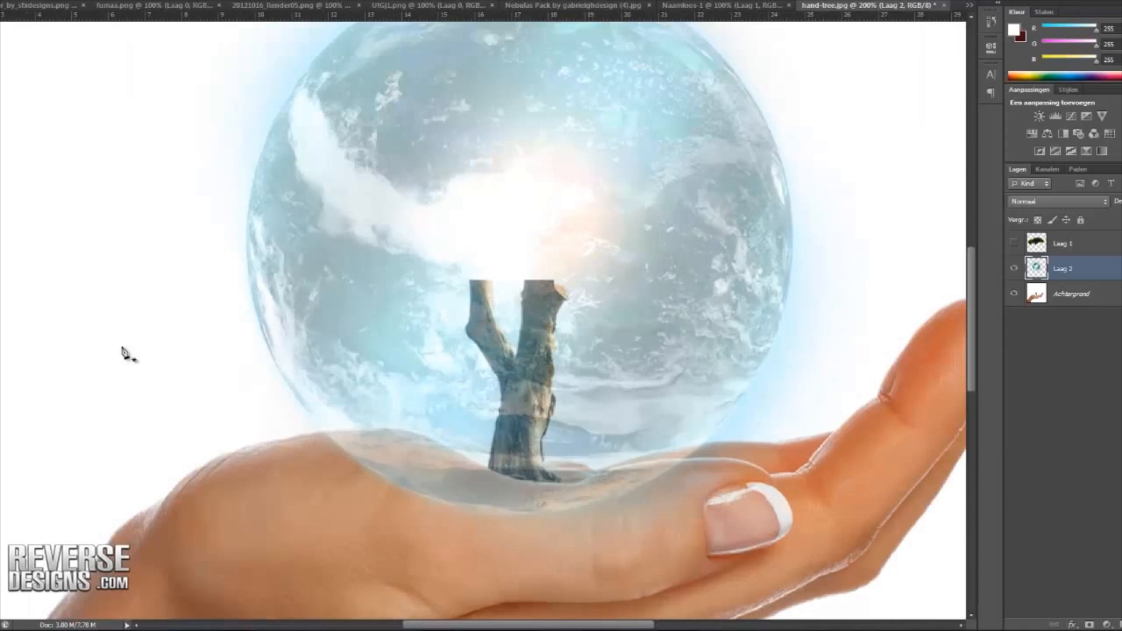
pyautogui.click(325, 432)
pyautogui.moveTo(380, 431); pyautogui.dragTo(386, 431)
pyautogui.moveTo(438, 443); pyautogui.dragTo(461, 458)
pyautogui.moveTo(509, 482); pyautogui.dragTo(514, 481)
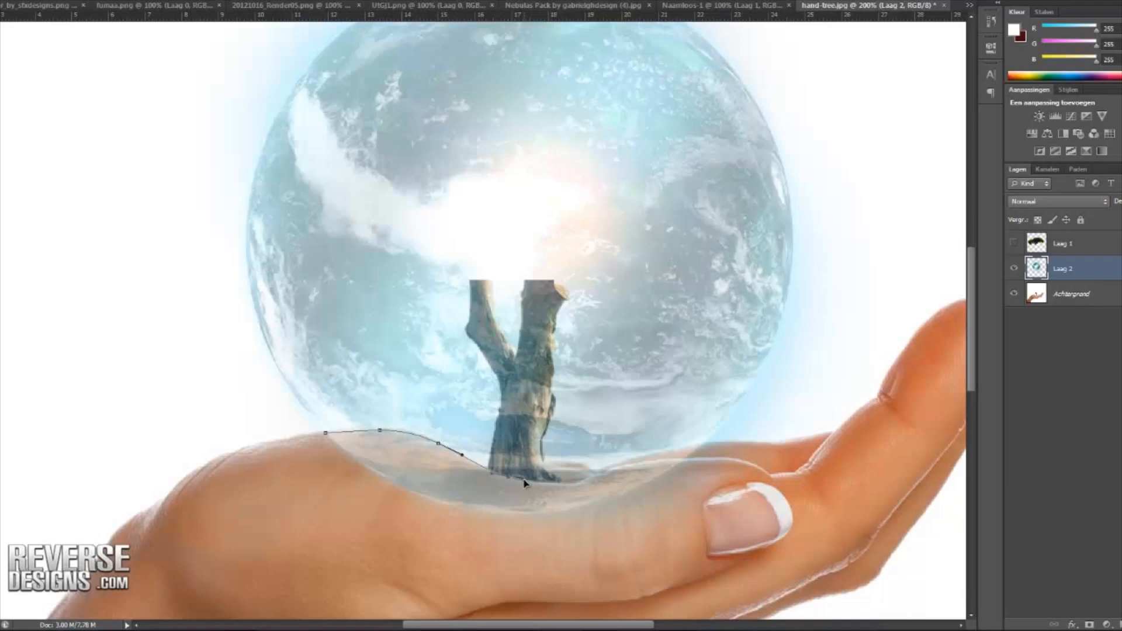
pyautogui.moveTo(578, 485); pyautogui.dragTo(582, 485)
pyautogui.click(612, 468)
pyautogui.moveTo(692, 460); pyautogui.dragTo(704, 462)
pyautogui.click(747, 497)
pyautogui.click(600, 596)
pyautogui.moveTo(290, 511); pyautogui.dragTo(286, 509)
# Step: Delete the planet area inside the path by converting it to a selection, and restore the layer's opacity to 100%
pyautogui.rightClick(337, 469)
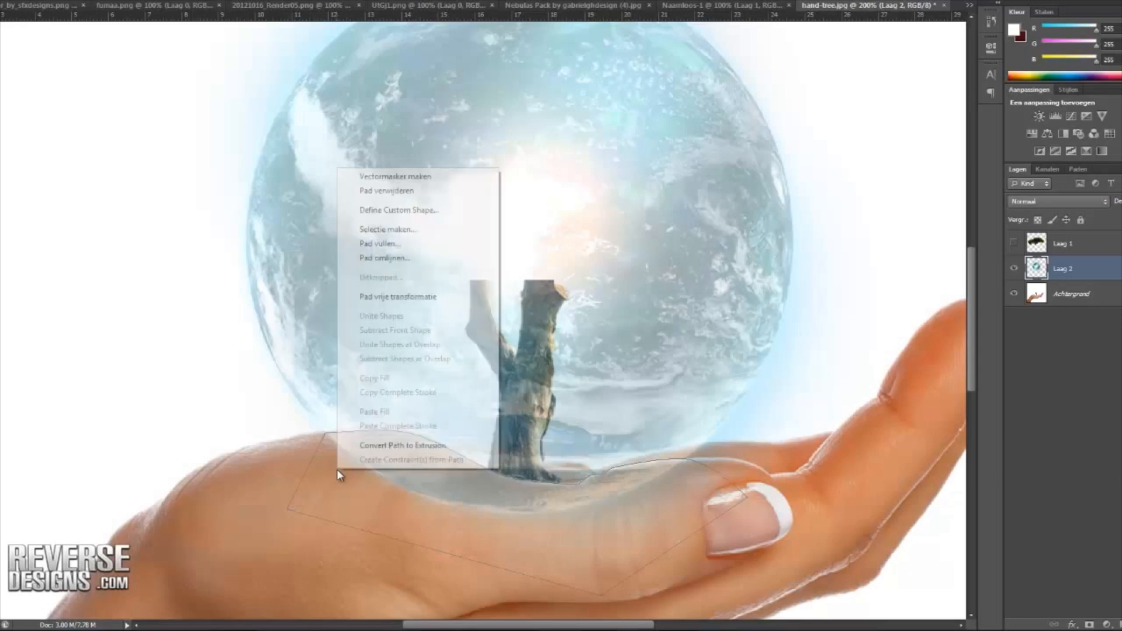
pyautogui.click(383, 229)
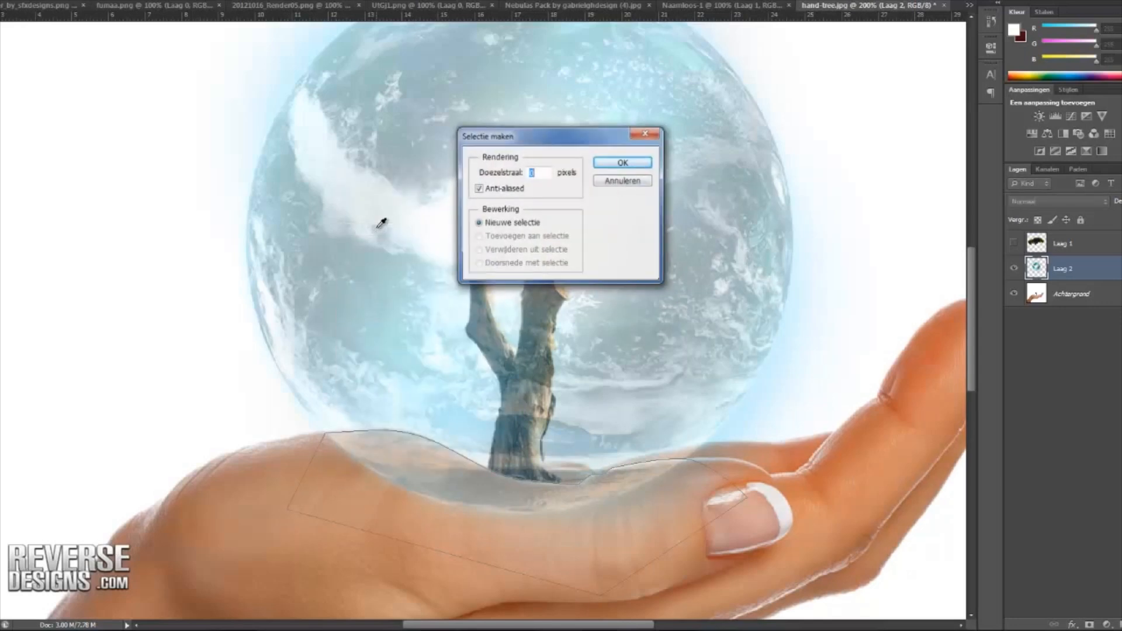
pyautogui.click(602, 167)
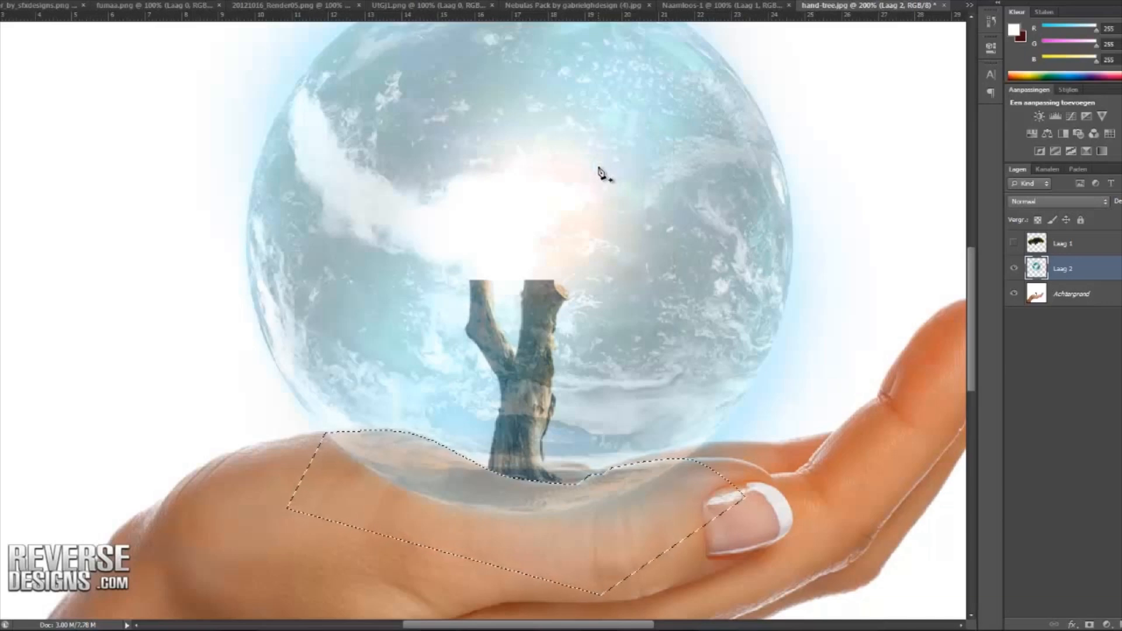
pyautogui.press('Delete')
pyautogui.hotkey('ctrl', 'd')
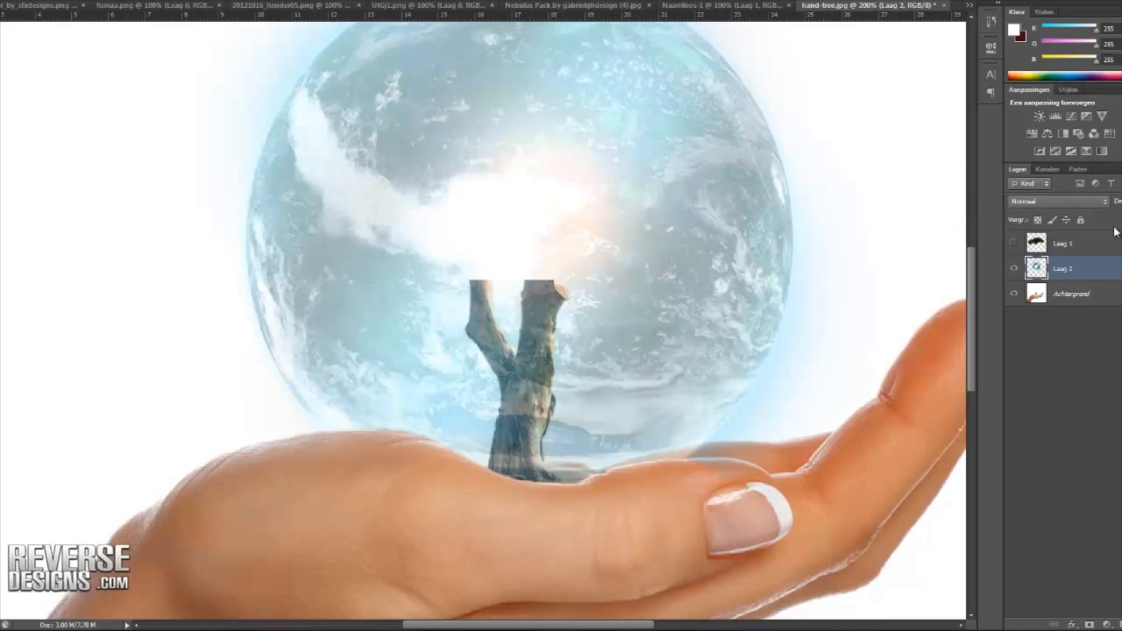
pyautogui.press('0')
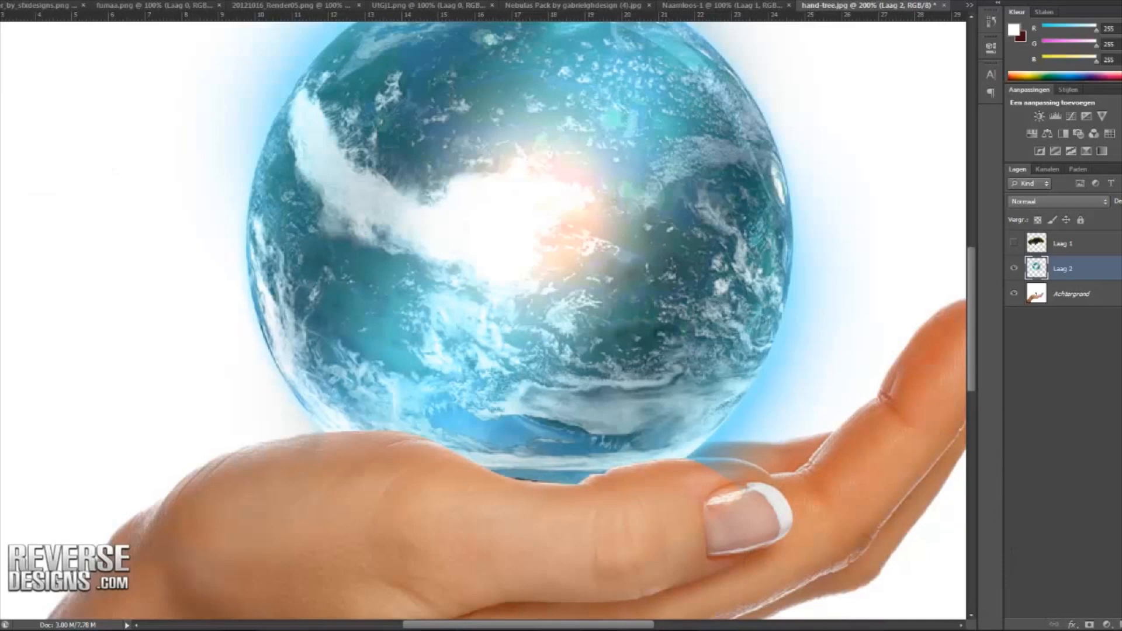
# Step: Erase the leftover planet glow covering the thumb and fingers with a soft Eraser at 0% hardness
pyautogui.click(0, 0)
pyautogui.click(1, 27)
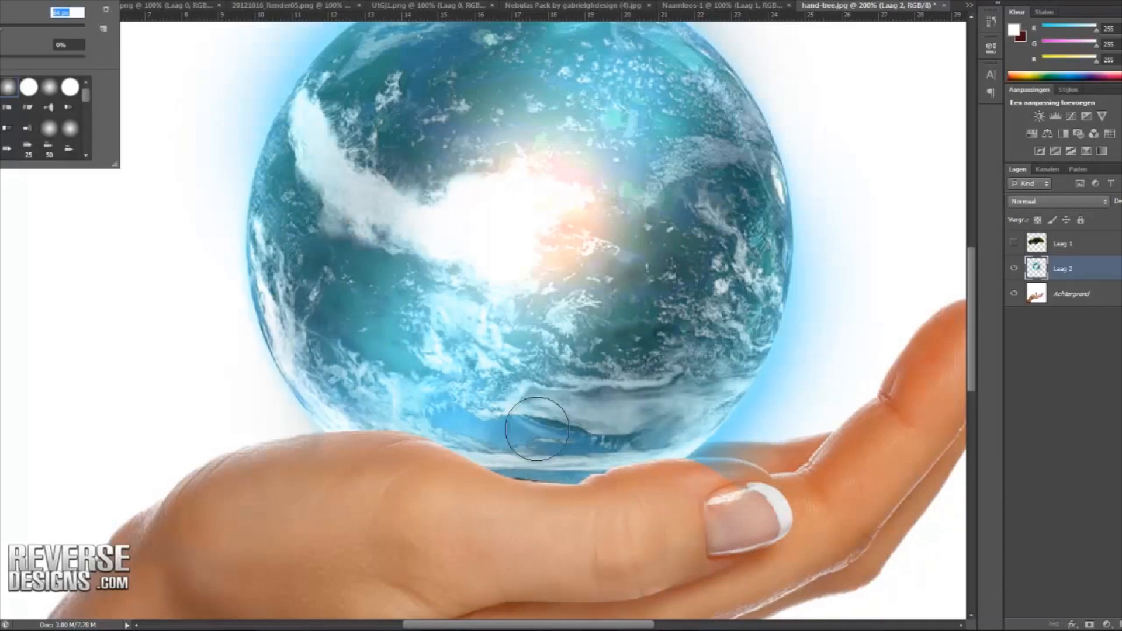
pyautogui.press('Return')
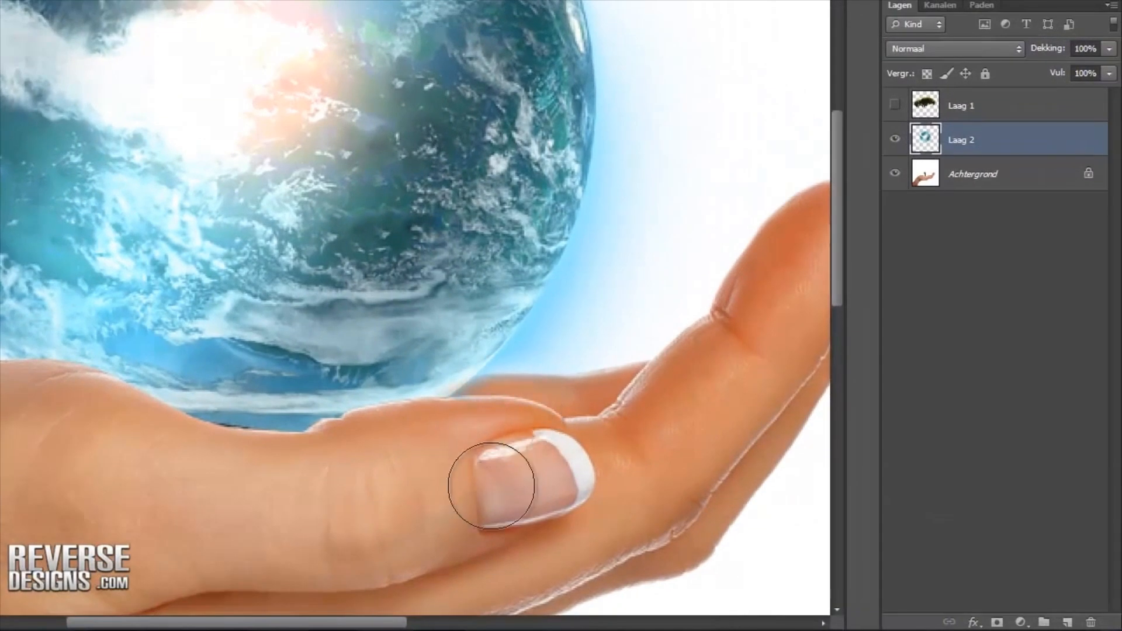
pyautogui.moveTo(314, 496)
pyautogui.mouseDown()
pyautogui.moveTo(260, 468)
pyautogui.moveTo(220, 468)
pyautogui.moveTo(319, 474)
pyautogui.mouseUp()
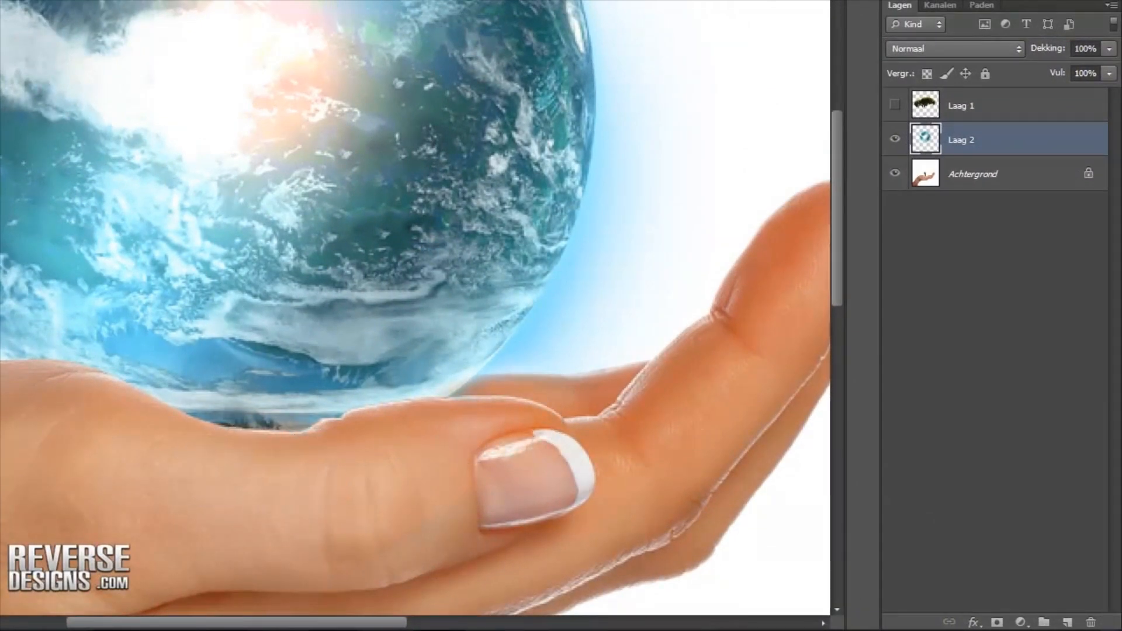
# Step: Nudge the planet down into the palm and erase the parts that overlap the hand's upper edge
pyautogui.press('Down')
pyautogui.press('Down')
pyautogui.press('Down')
pyautogui.press('Down')
pyautogui.press('Down')
pyautogui.press('Down')
pyautogui.press('Down')
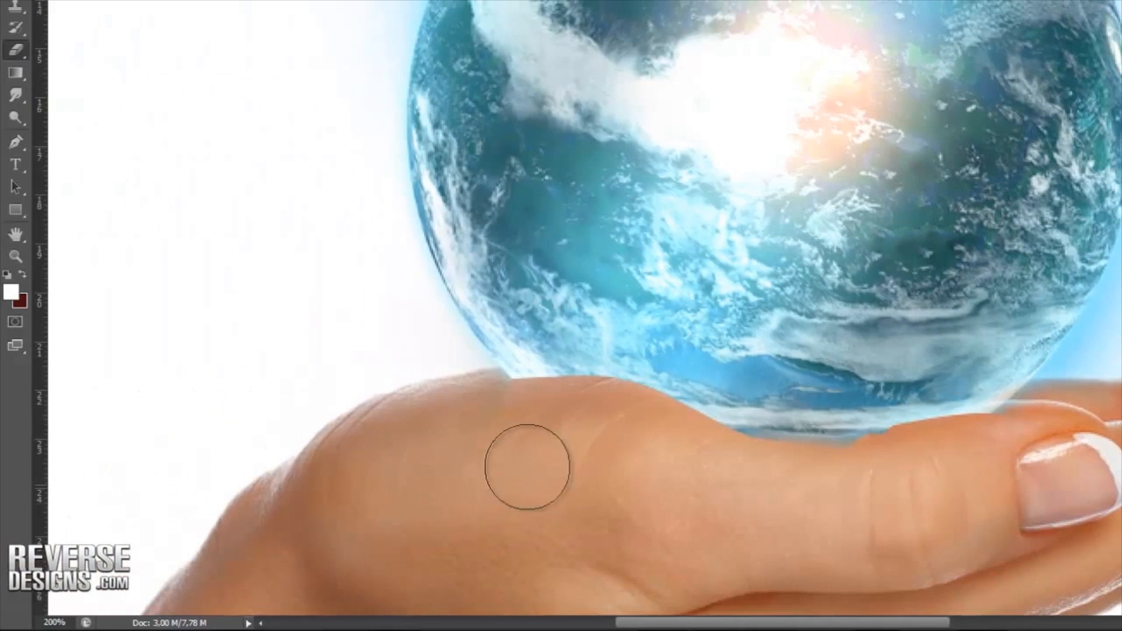
pyautogui.moveTo(527, 467)
pyautogui.mouseDown()
pyautogui.moveTo(515, 421)
pyautogui.moveTo(489, 408)
pyautogui.moveTo(634, 425)
pyautogui.moveTo(481, 410)
pyautogui.moveTo(611, 421)
pyautogui.moveTo(758, 472)
pyautogui.moveTo(887, 486)
pyautogui.moveTo(959, 451)
pyautogui.moveTo(1034, 442)
pyautogui.moveTo(1000, 443)
pyautogui.moveTo(953, 482)
pyautogui.moveTo(932, 536)
pyautogui.mouseUp()
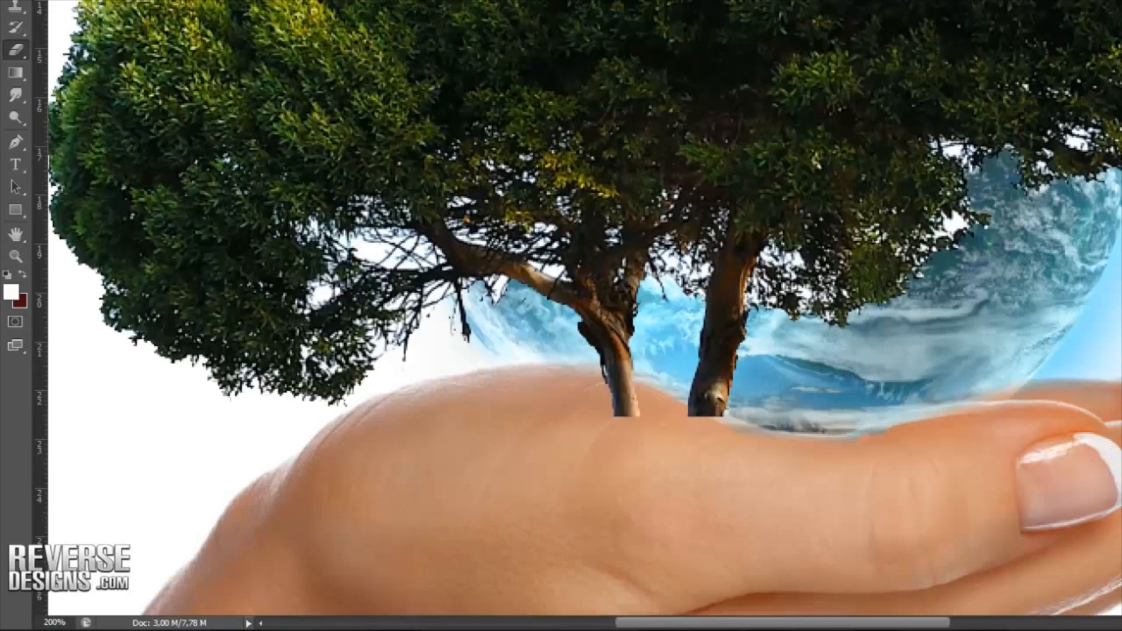
# Step: Select the tree layer Laag 1 and move the tree away from the planet toward the wrist
pyautogui.click(13, 258)
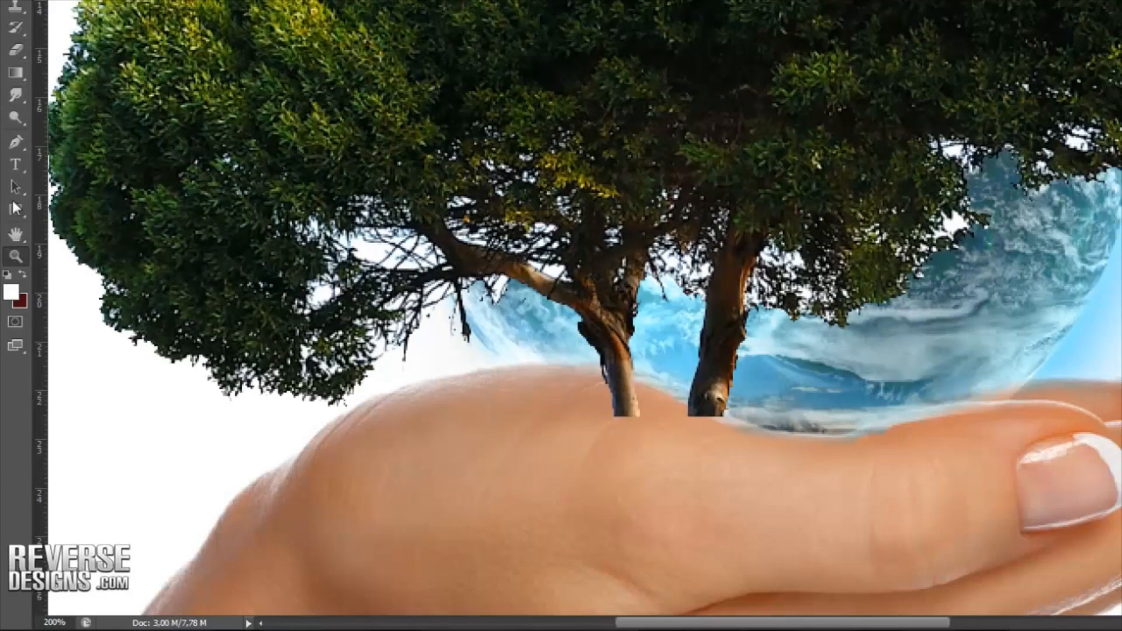
pyautogui.hotkey('ctrl', '-')
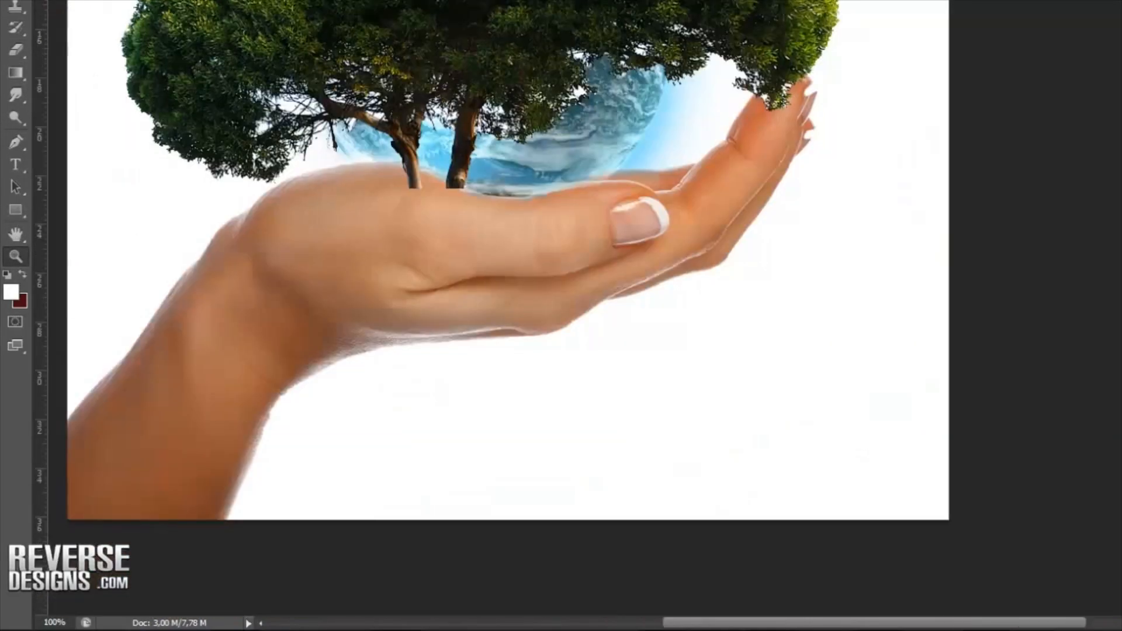
pyautogui.moveTo(760, 623); pyautogui.dragTo(703, 623)
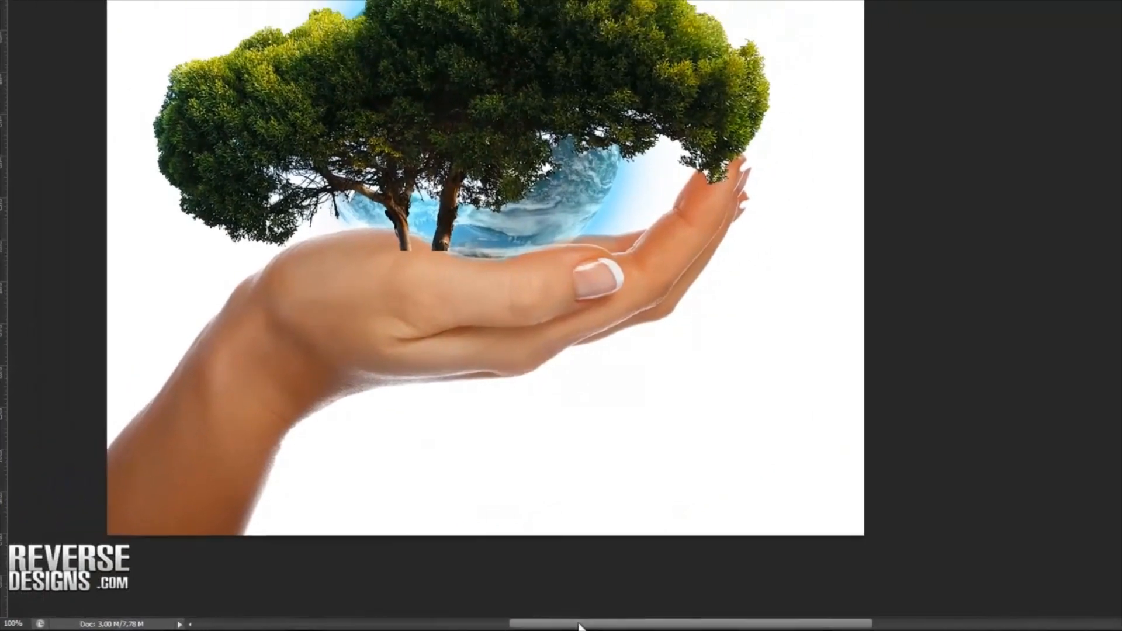
pyautogui.scroll(3, 482, 353)
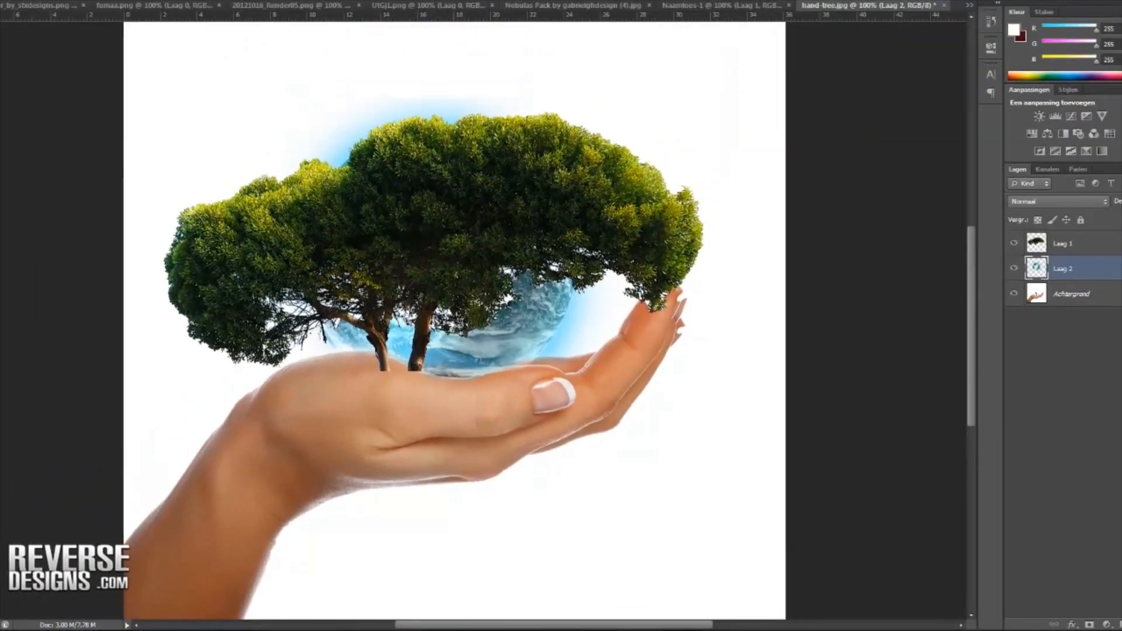
pyautogui.moveTo(409, 239); pyautogui.dragTo(399, 229)
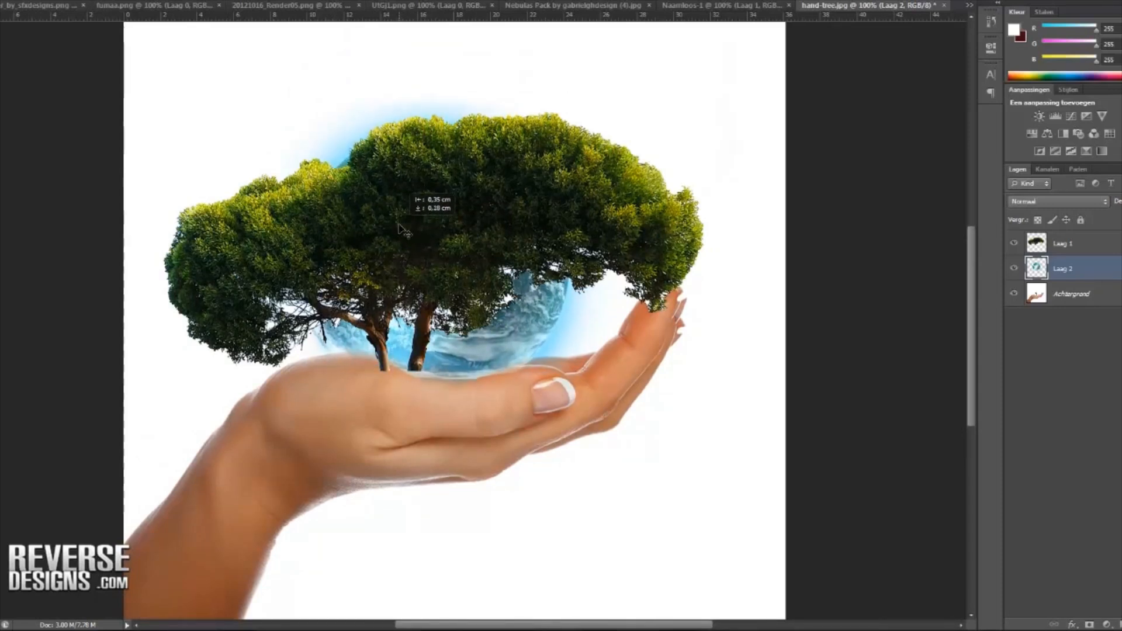
pyautogui.click(1090, 251)
pyautogui.moveTo(472, 245); pyautogui.dragTo(207, 393)
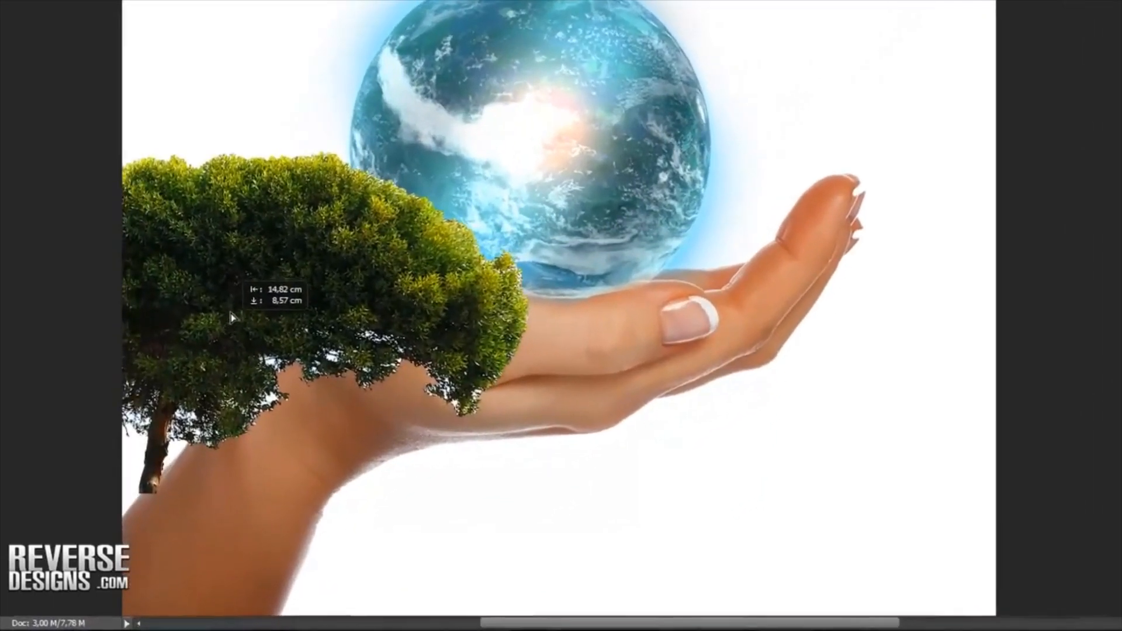
pyautogui.moveTo(231, 317); pyautogui.dragTo(236, 252)
# Step: Scale the tree down proportionally, place it over the heel of the hand, and apply the transformation
pyautogui.hotkey('ctrl', 't')
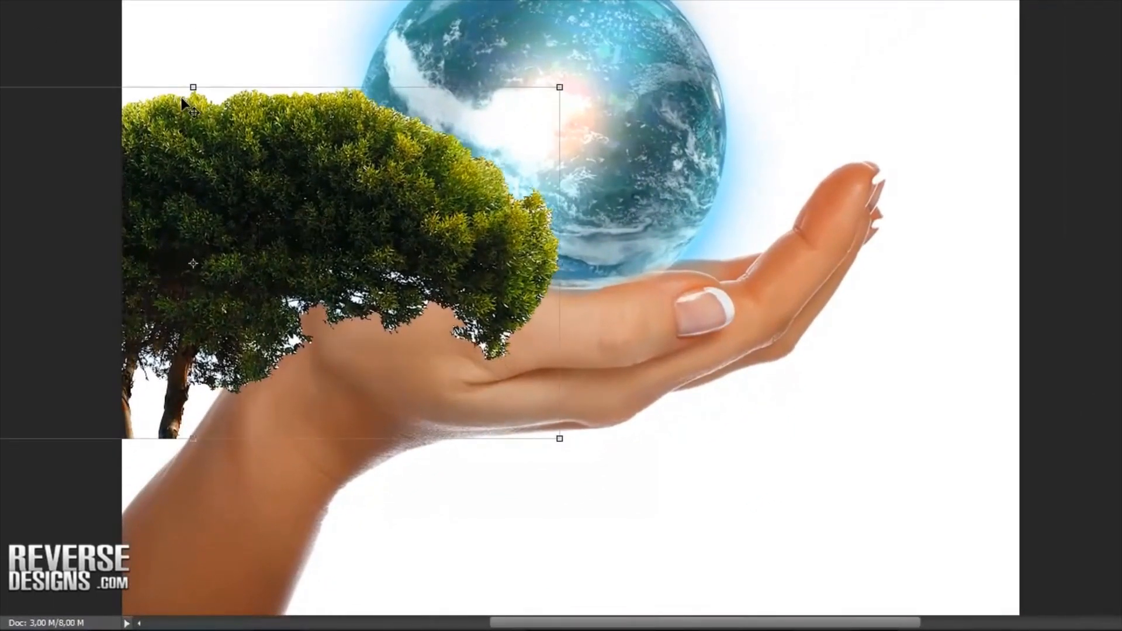
pyautogui.moveTo(140, 204); pyautogui.dragTo(375, 205)
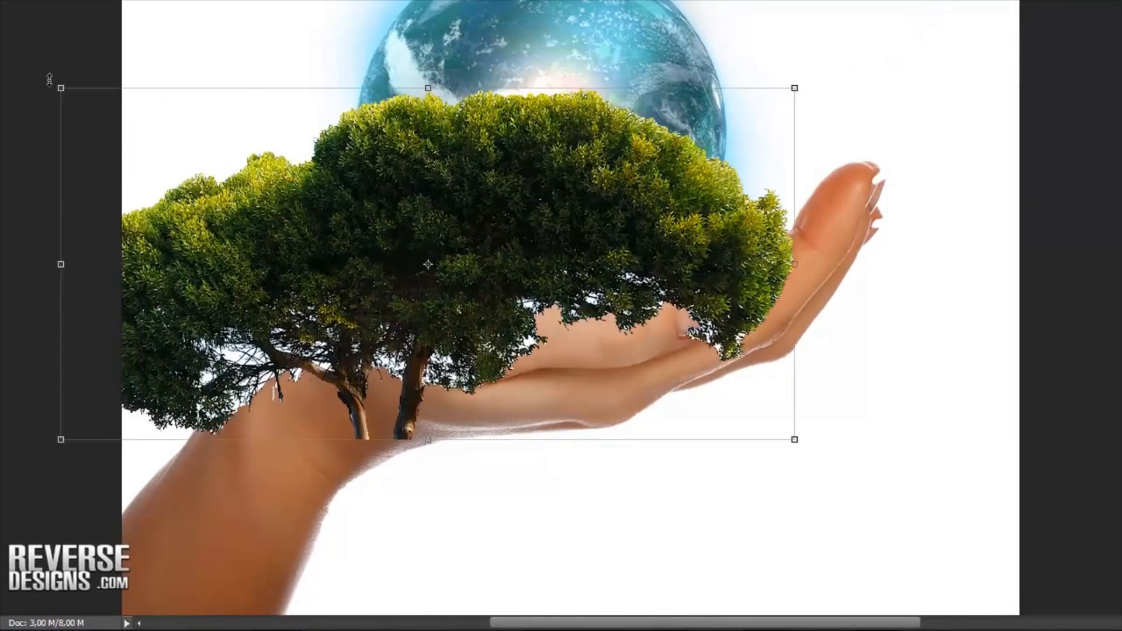
pyautogui.moveTo(61, 87); pyautogui.dragTo(345, 186)
pyautogui.moveTo(543, 306); pyautogui.dragTo(304, 266)
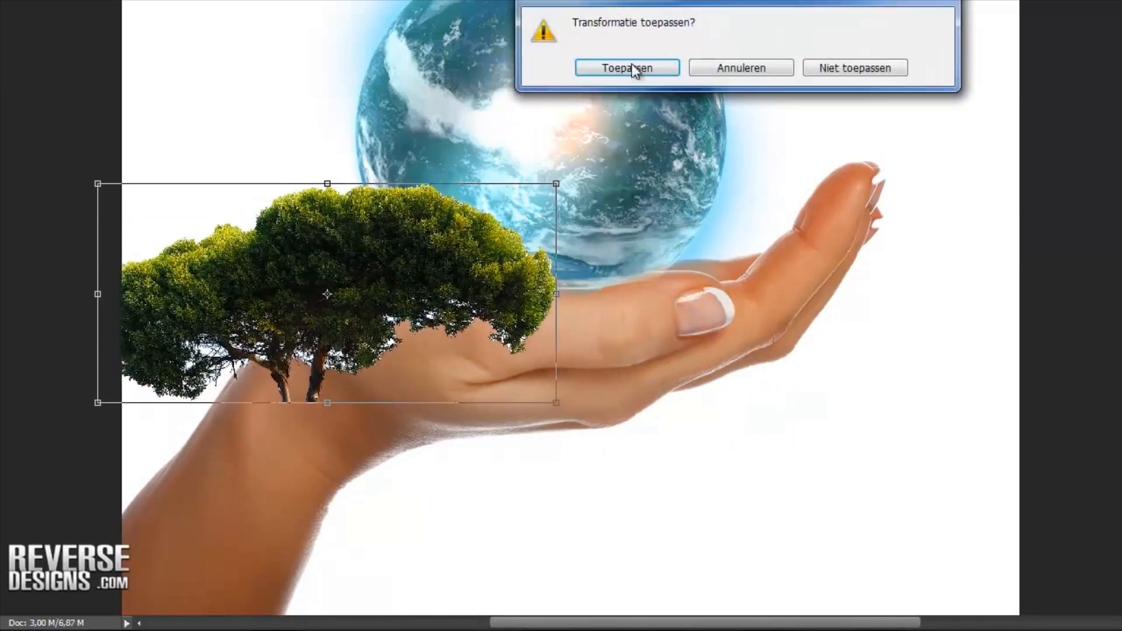
pyautogui.click(626, 67)
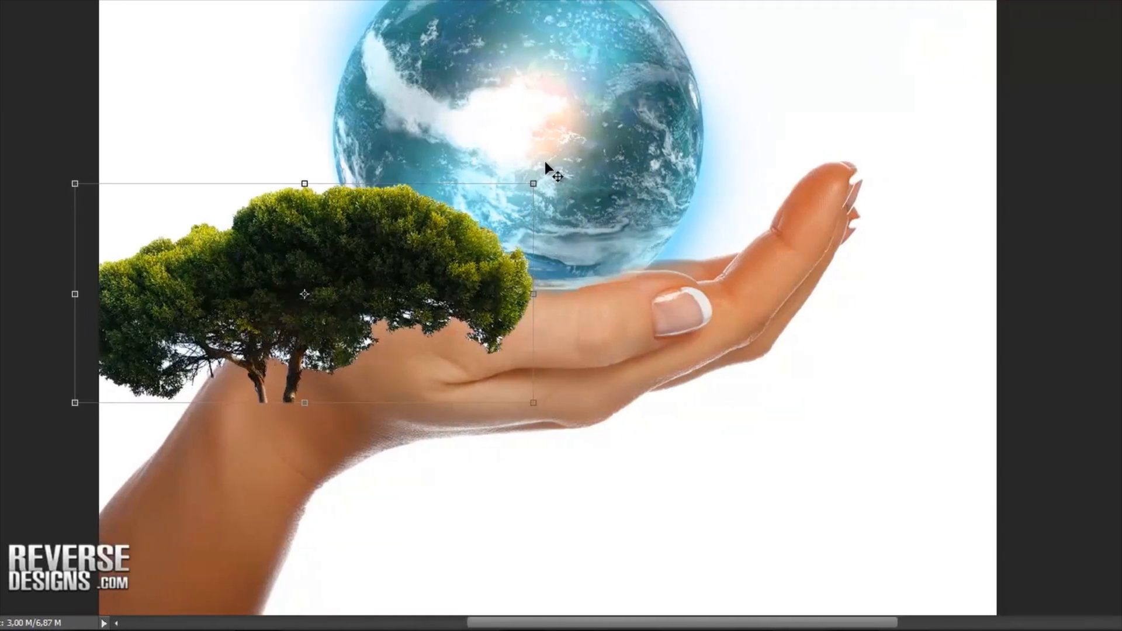
# Step: Rotate the tree counter-clockwise to follow the wrist, shrink it further, reposition it along the hand, and apply the transformation
pyautogui.moveTo(521, 172); pyautogui.dragTo(471, 120)
pyautogui.moveTo(417, 258); pyautogui.dragTo(455, 279)
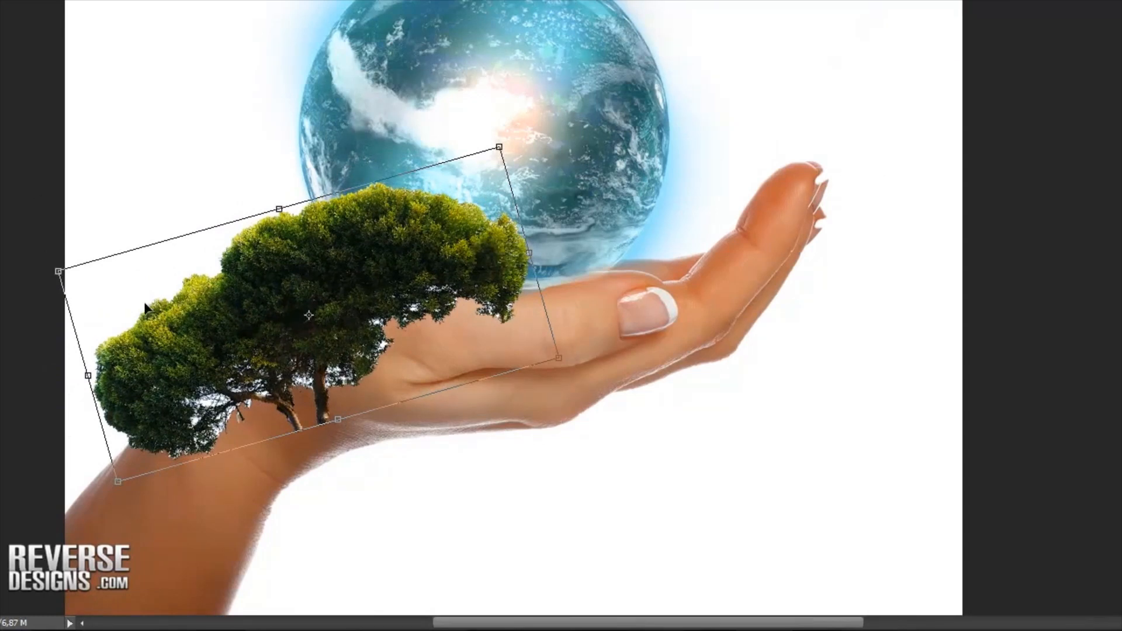
pyautogui.moveTo(56, 271); pyautogui.dragTo(163, 288)
pyautogui.moveTo(311, 300); pyautogui.dragTo(262, 319)
pyautogui.click(0, 6)
pyautogui.click(577, 68)
# Step: Erase the trunk and lower foliage covering the hand so only treetops remain along its upper edge
pyautogui.moveTo(361, 416)
pyautogui.mouseDown()
pyautogui.moveTo(329, 406)
pyautogui.moveTo(356, 381)
pyautogui.moveTo(331, 380)
pyautogui.moveTo(235, 425)
pyautogui.moveTo(185, 418)
pyautogui.moveTo(229, 379)
pyautogui.moveTo(230, 390)
pyautogui.moveTo(412, 323)
pyautogui.moveTo(463, 321)
pyautogui.moveTo(488, 335)
pyautogui.moveTo(473, 331)
pyautogui.moveTo(500, 318)
pyautogui.moveTo(479, 318)
pyautogui.moveTo(516, 312)
pyautogui.moveTo(279, 358)
pyautogui.moveTo(355, 319)
pyautogui.moveTo(378, 320)
pyautogui.moveTo(298, 343)
pyautogui.mouseUp()
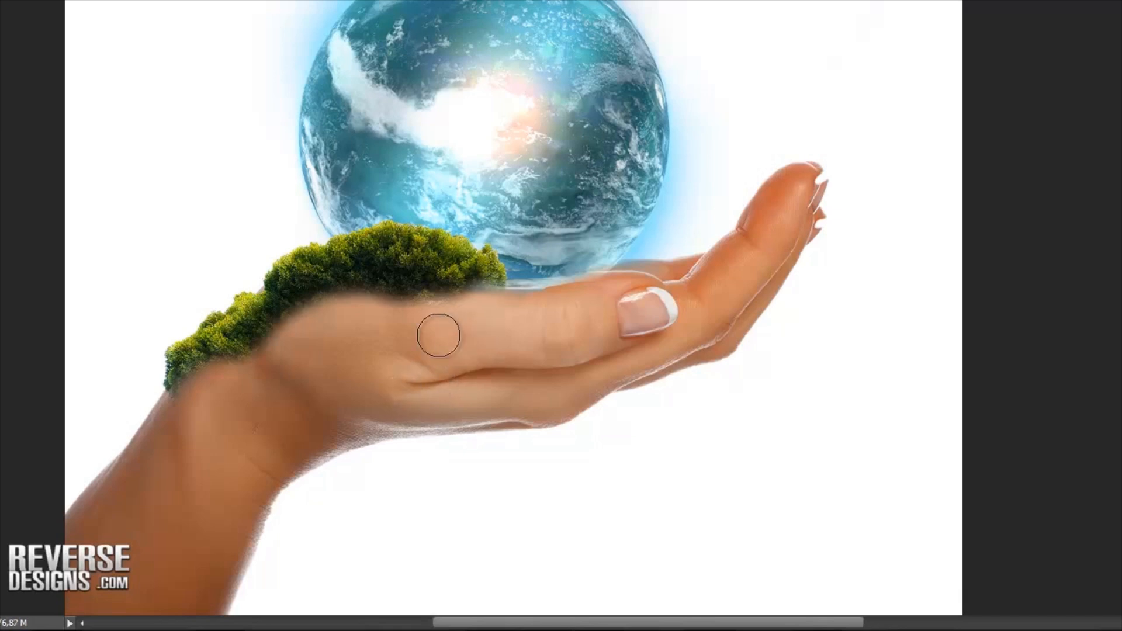
pyautogui.moveTo(378, 311)
pyautogui.mouseDown()
pyautogui.moveTo(452, 301)
pyautogui.moveTo(505, 339)
pyautogui.moveTo(471, 315)
pyautogui.mouseUp()
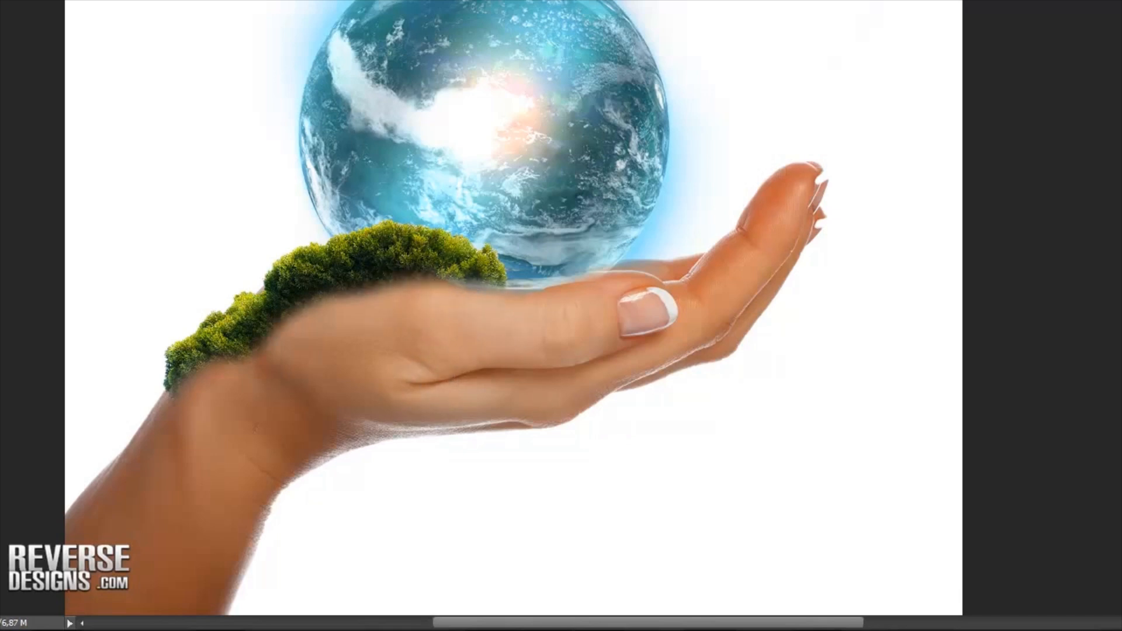
# Step: Rotate the remaining foliage slightly clockwise to fit the hand's contour and apply the transformation
pyautogui.hotkey('ctrl', 't')
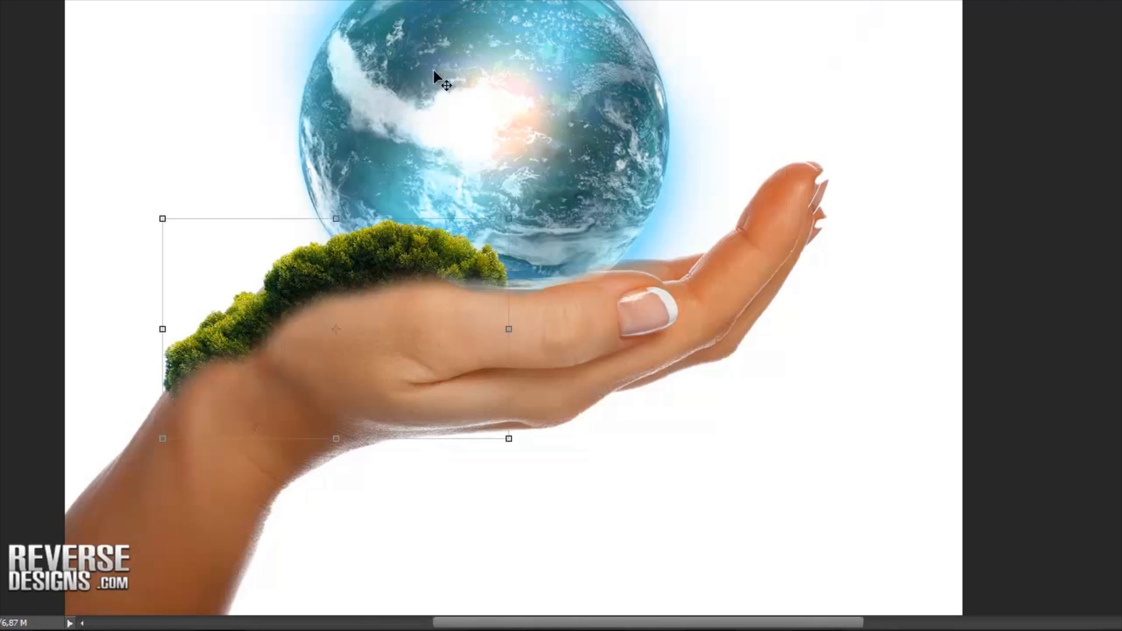
pyautogui.moveTo(520, 205); pyautogui.dragTo(524, 214)
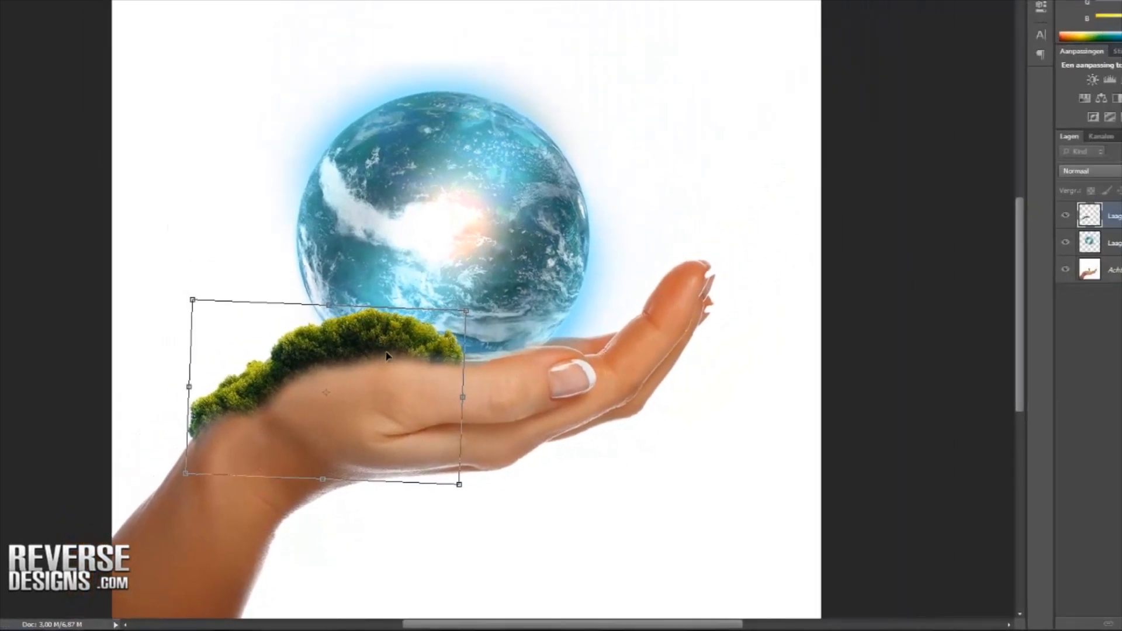
pyautogui.press('v')
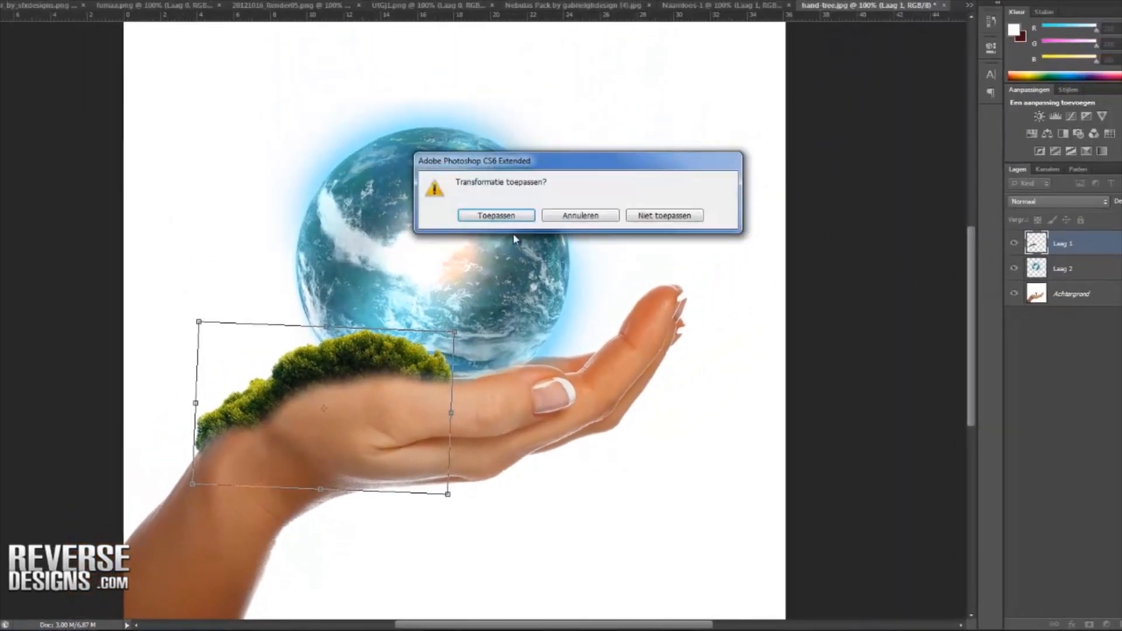
pyautogui.click(508, 215)
# Step: Duplicate the foliage layer Laag 1 and flip the copy horizontally
pyautogui.click(169, 1)
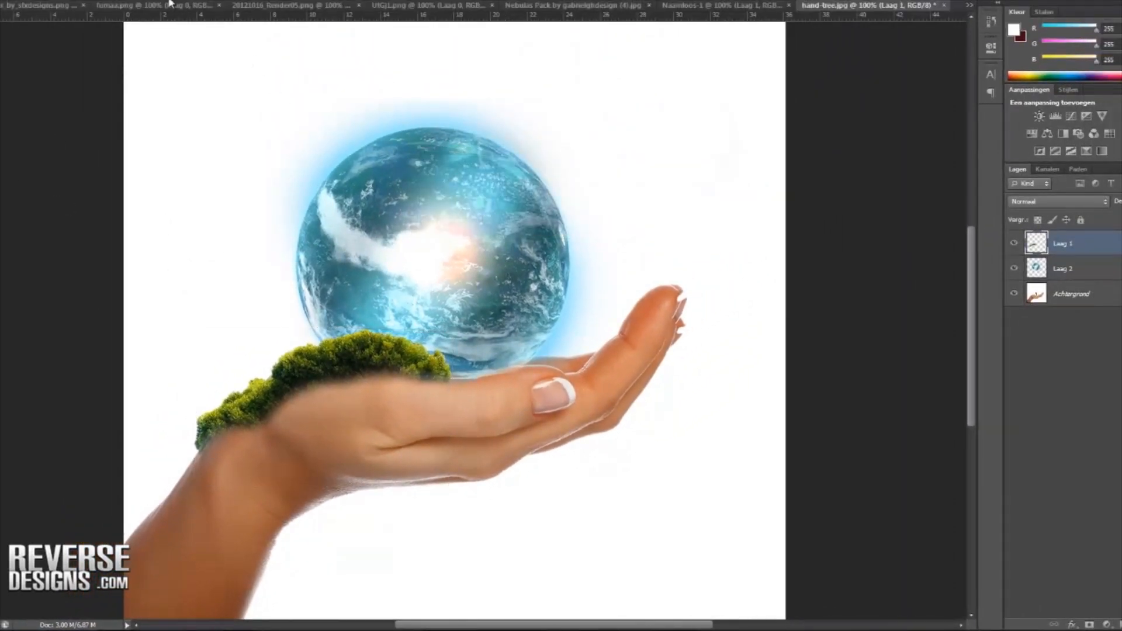
pyautogui.rightClick(1078, 247)
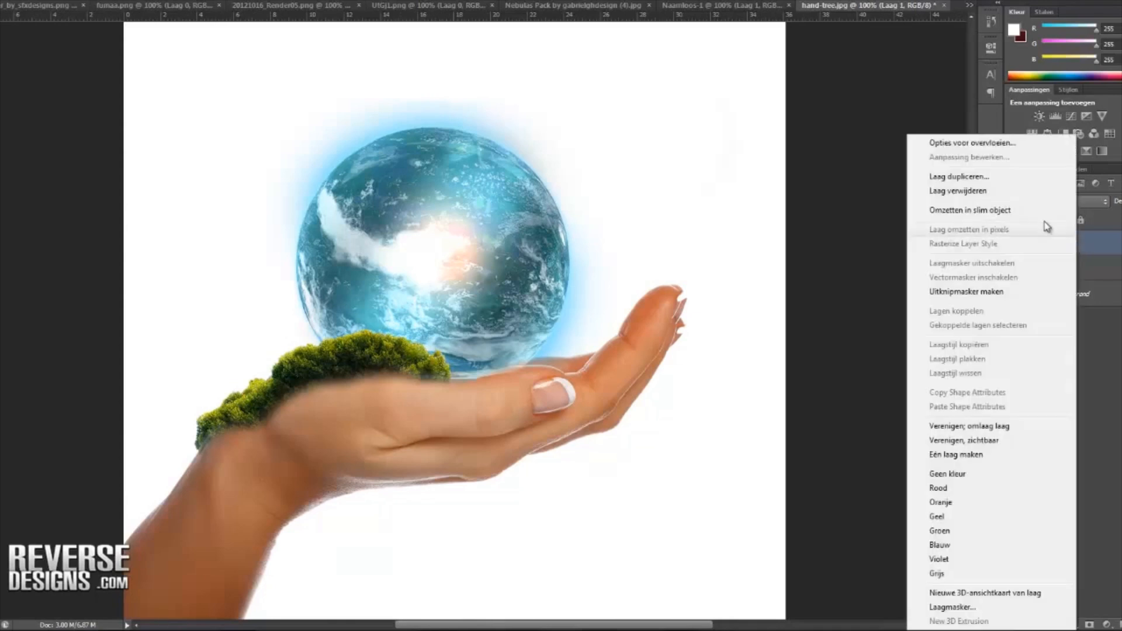
pyautogui.click(1007, 178)
pyautogui.click(673, 170)
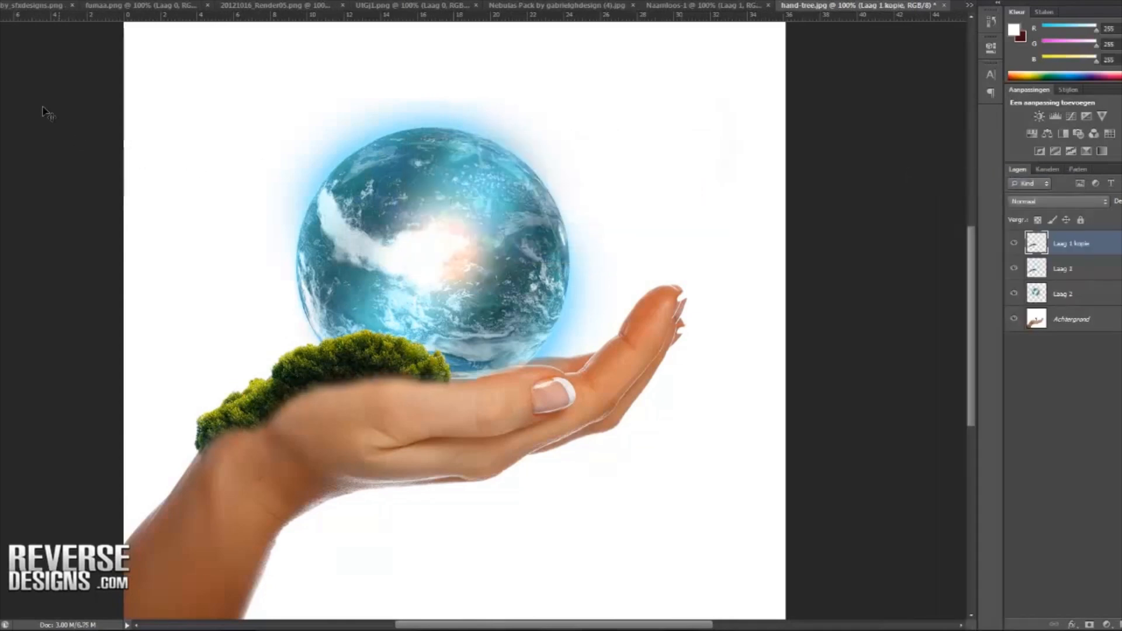
pyautogui.click(20, 1)
pyautogui.moveTo(140, 219)
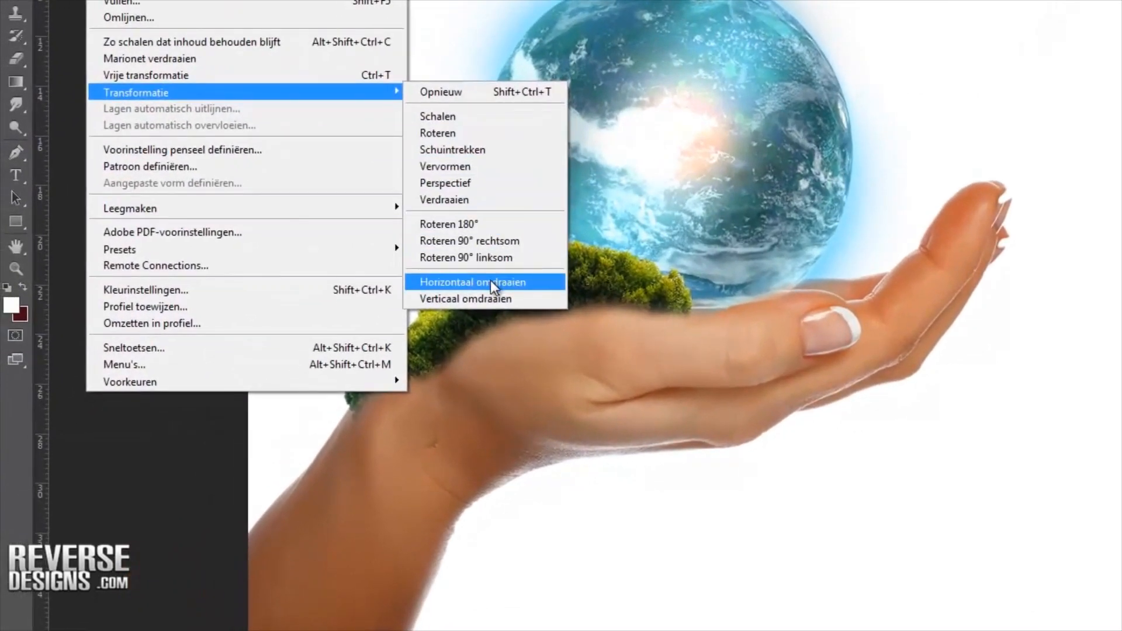
pyautogui.click(393, 315)
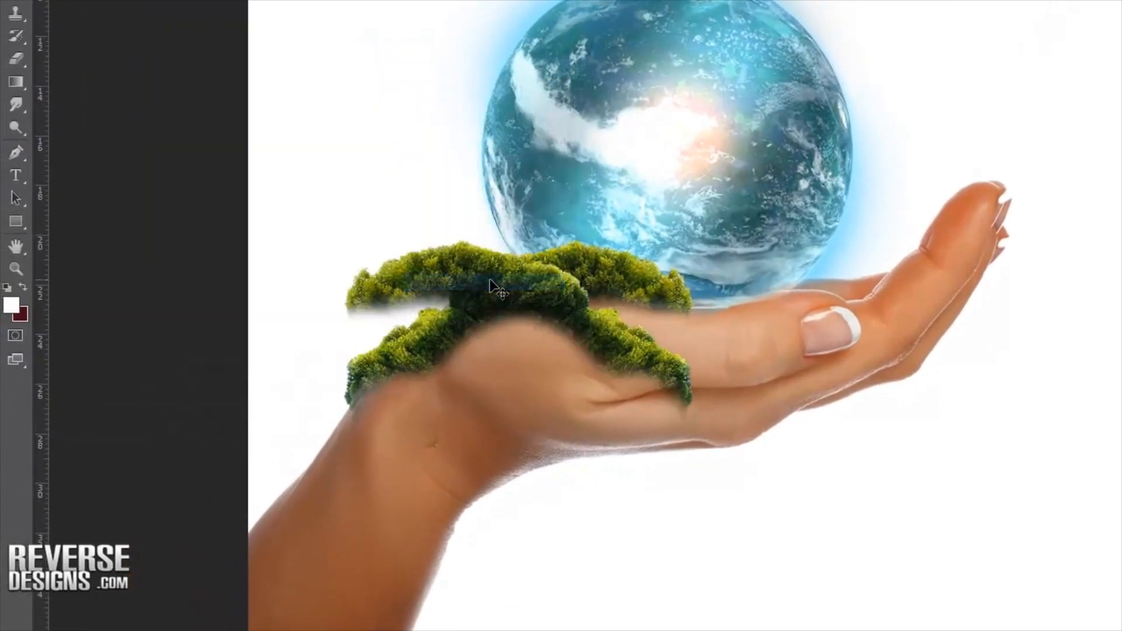
# Step: Move the flipped foliage under the planet toward the fingers and place its layer below Laag 1
pyautogui.moveTo(572, 319); pyautogui.dragTo(865, 321)
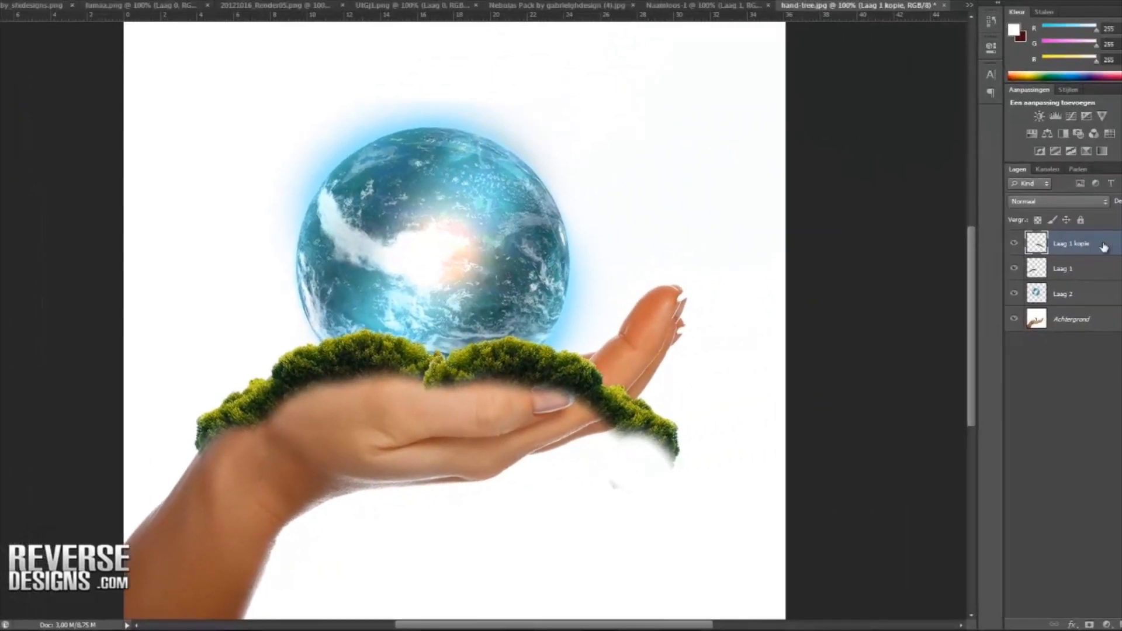
pyautogui.moveTo(1103, 247); pyautogui.dragTo(1094, 273)
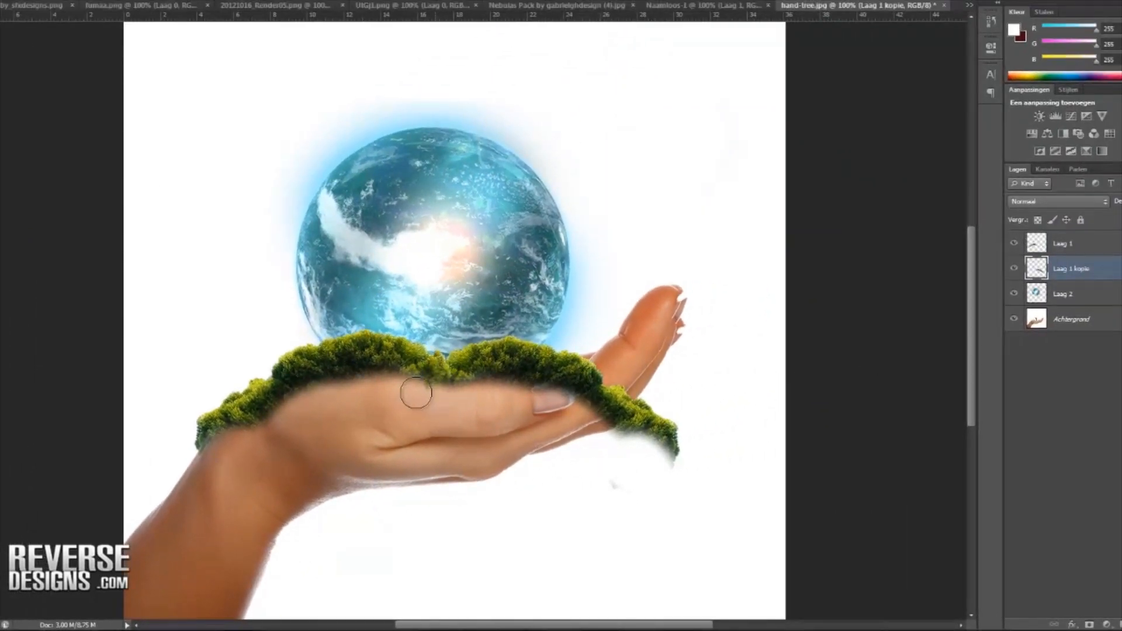
# Step: Erase the flipped foliage where it covers the thumb, nail and fingers, refining the thumb's edge with a smaller soft Eraser
pyautogui.moveTo(517, 395); pyautogui.dragTo(701, 448)
pyautogui.moveTo(621, 439)
pyautogui.mouseDown()
pyautogui.moveTo(621, 395)
pyautogui.moveTo(606, 408)
pyautogui.moveTo(604, 381)
pyautogui.mouseUp()
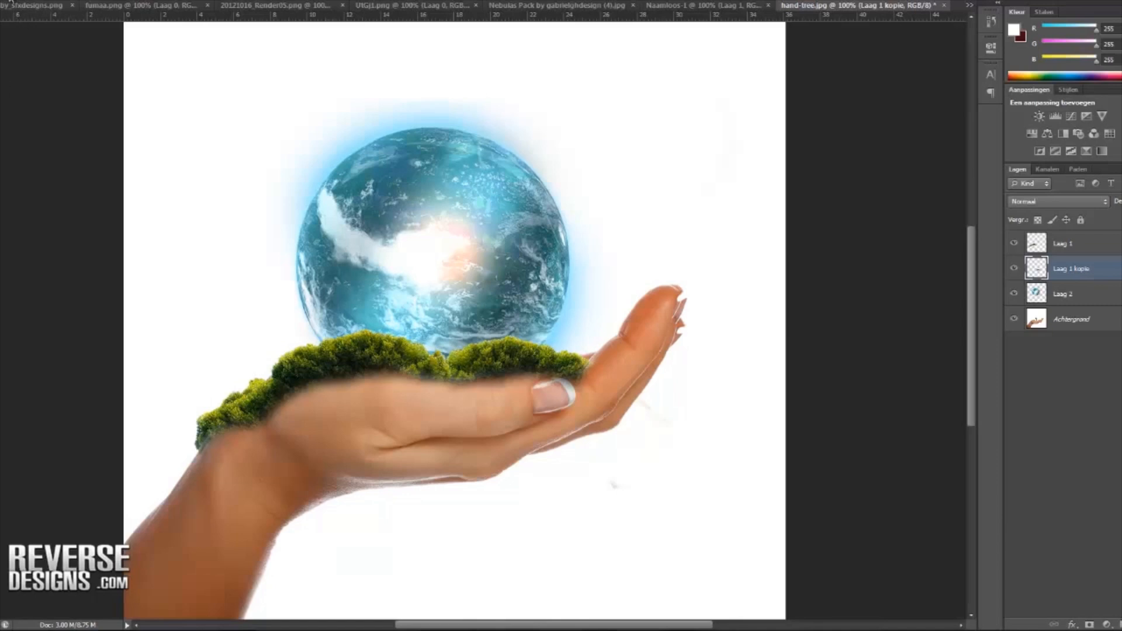
pyautogui.click(527, 370)
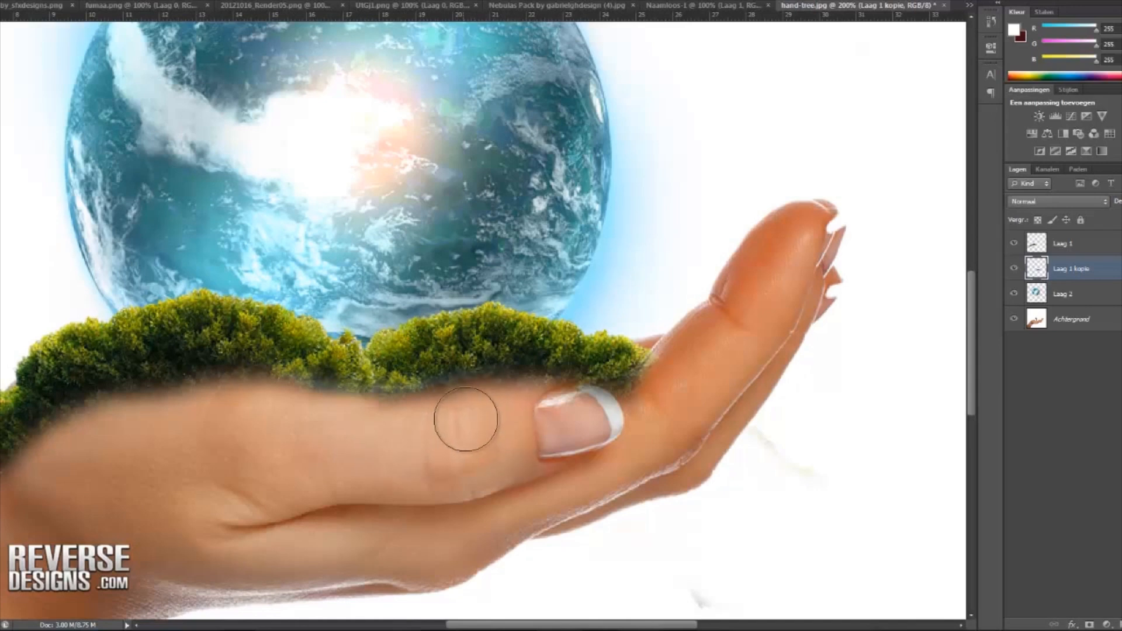
pyautogui.click(4, 2)
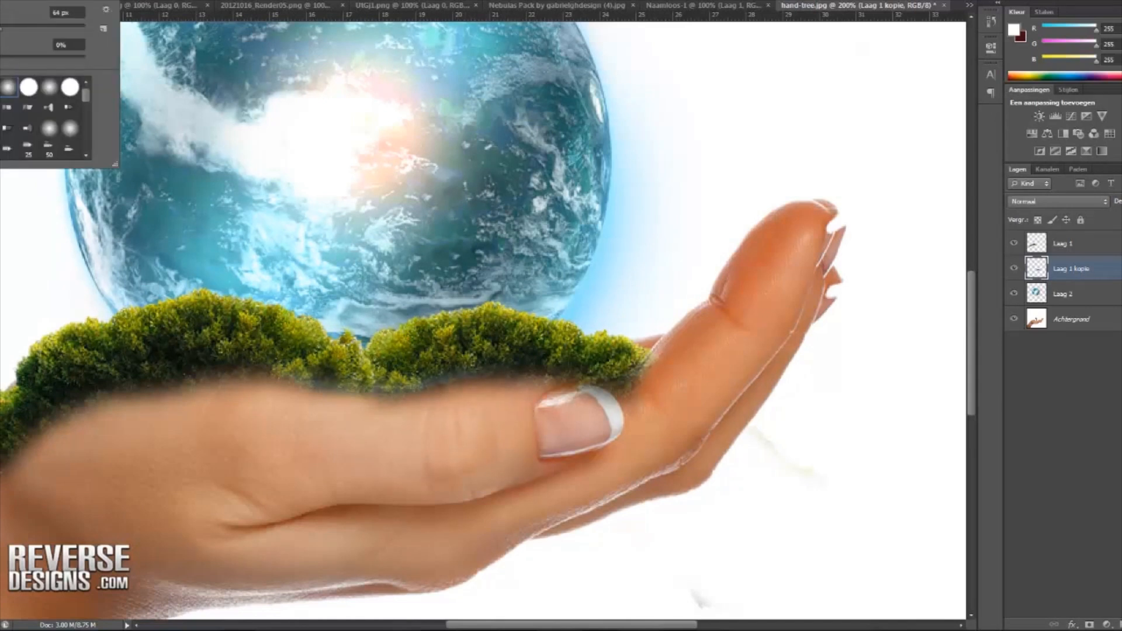
pyautogui.click(448, 398)
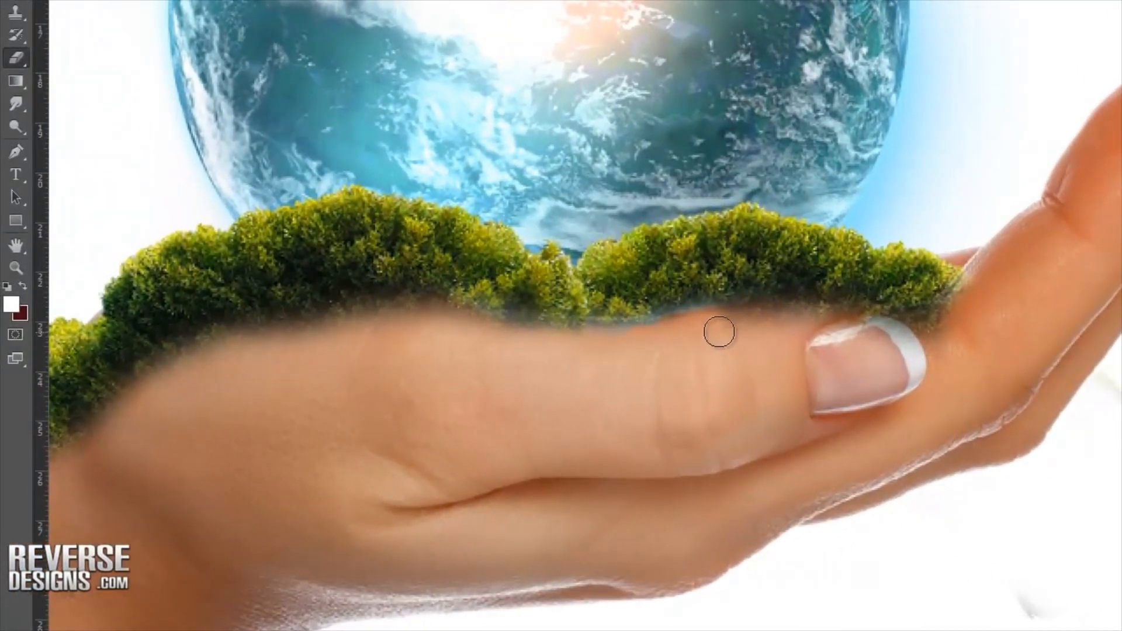
pyautogui.moveTo(719, 333)
pyautogui.mouseDown()
pyautogui.moveTo(838, 319)
pyautogui.moveTo(894, 326)
pyautogui.moveTo(922, 347)
pyautogui.moveTo(924, 336)
pyautogui.moveTo(882, 316)
pyautogui.moveTo(793, 314)
pyautogui.moveTo(732, 320)
pyautogui.moveTo(676, 340)
pyautogui.mouseUp()
# Step: Nudge the flipped foliage slightly down and toward the first foliage piece to fit it against the thumb
pyautogui.press('s')
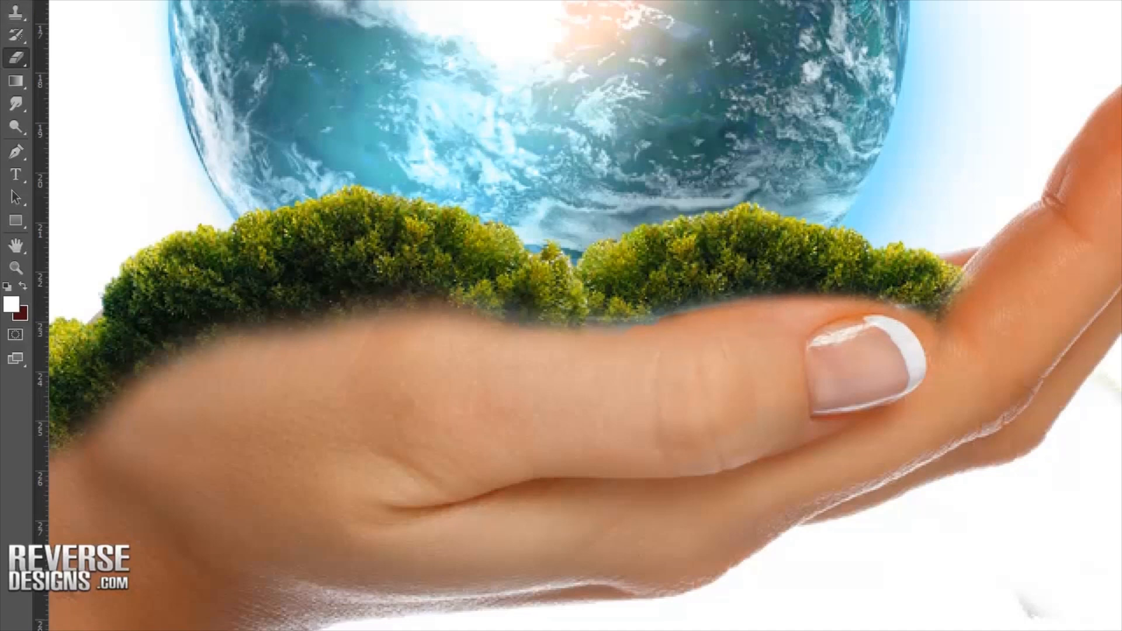
pyautogui.press('Down')
pyautogui.press('Down')
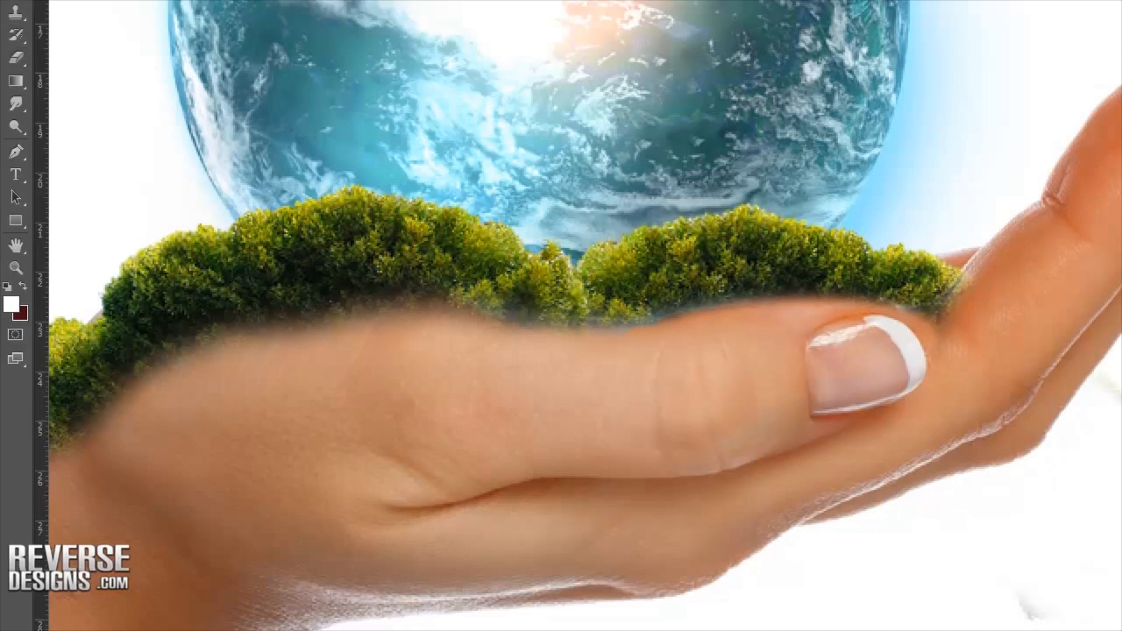
pyautogui.press('Left')
pyautogui.press('Left')
pyautogui.press('Left')
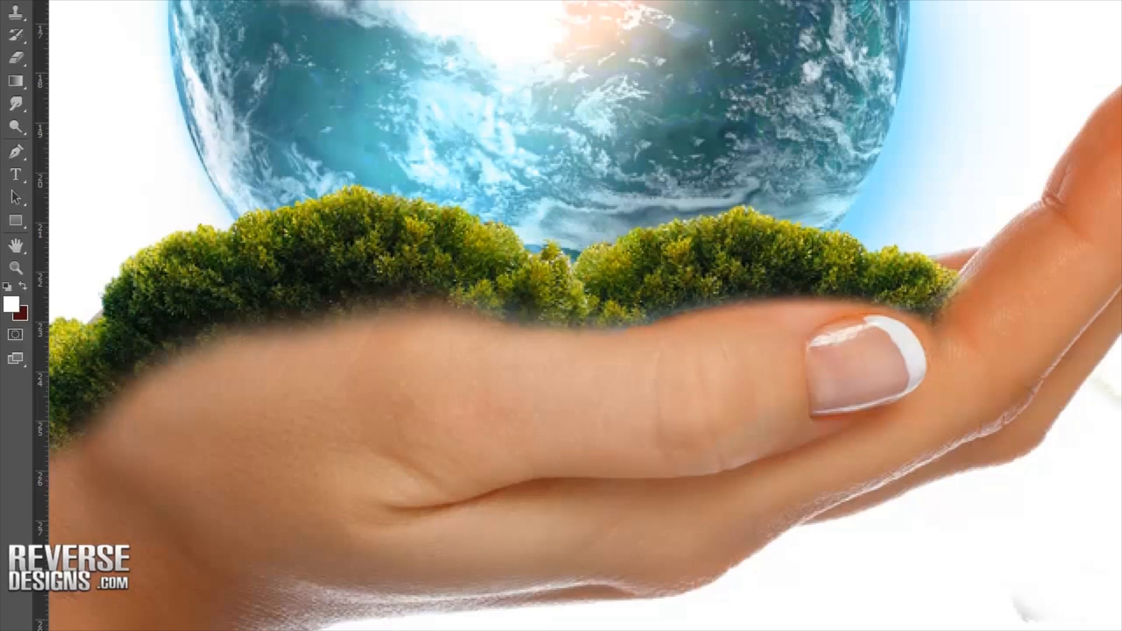
# Step: Duplicate the foliage layer Laag 1 and place the copy below the planet layer Laag 2
pyautogui.press('Down')
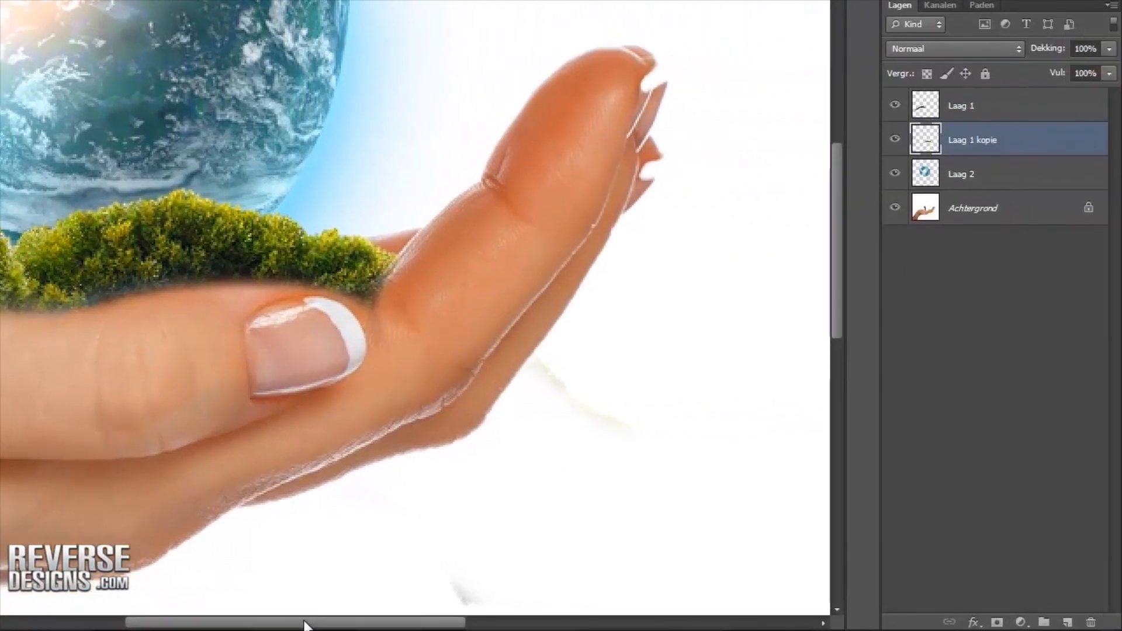
pyautogui.moveTo(528, 626); pyautogui.dragTo(507, 626)
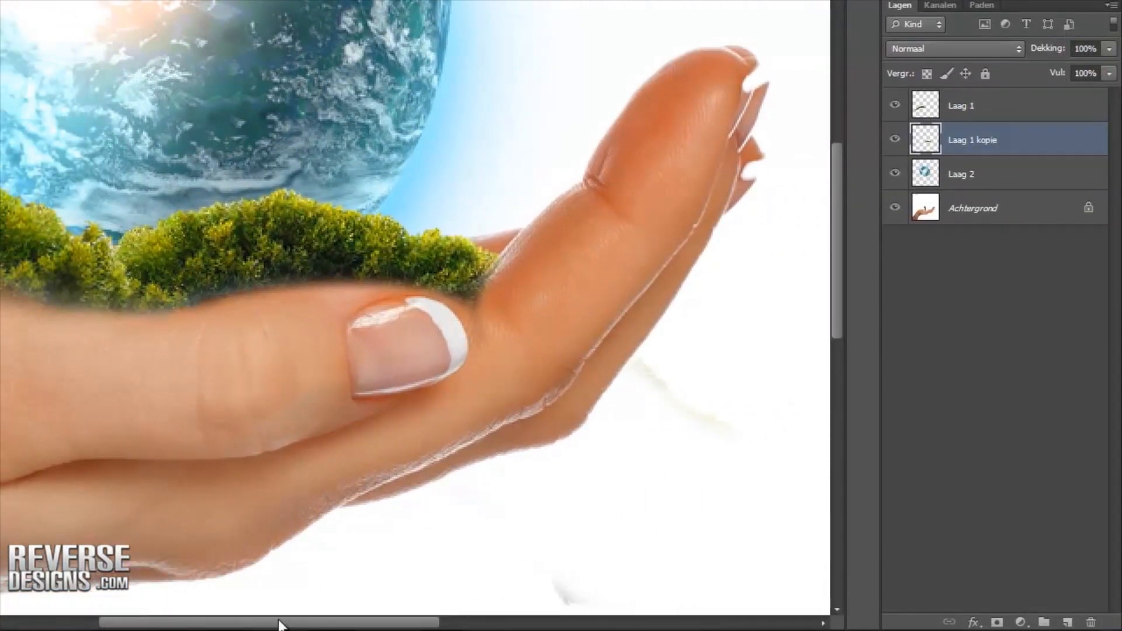
pyautogui.moveTo(279, 624)
pyautogui.mouseDown()
pyautogui.moveTo(245, 623)
pyautogui.moveTo(258, 624)
pyautogui.mouseUp()
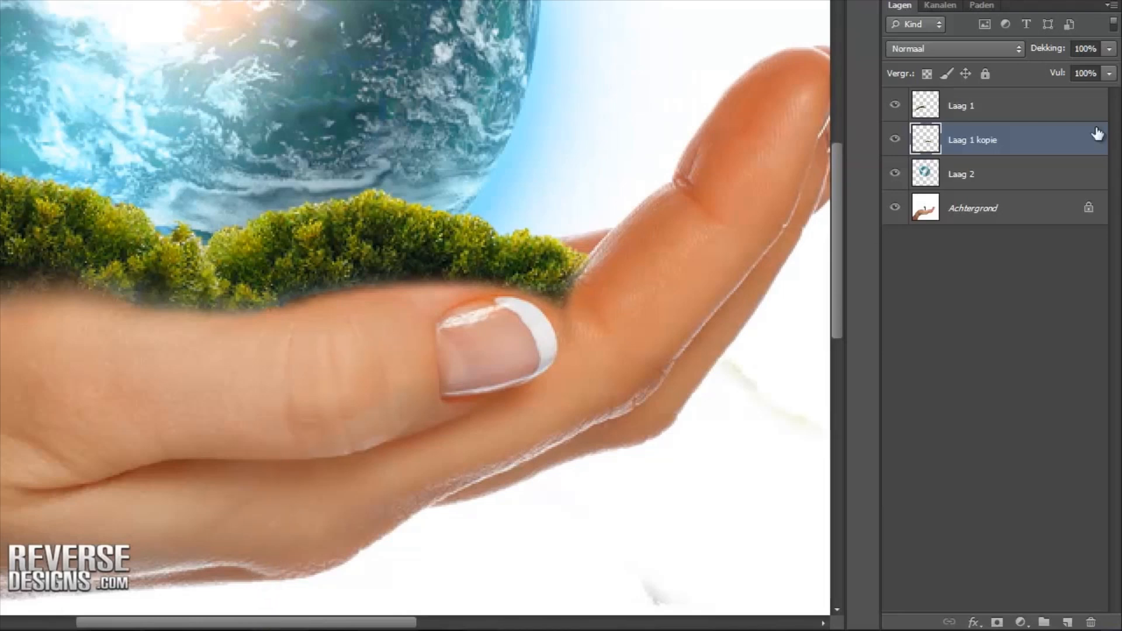
pyautogui.click(1035, 110)
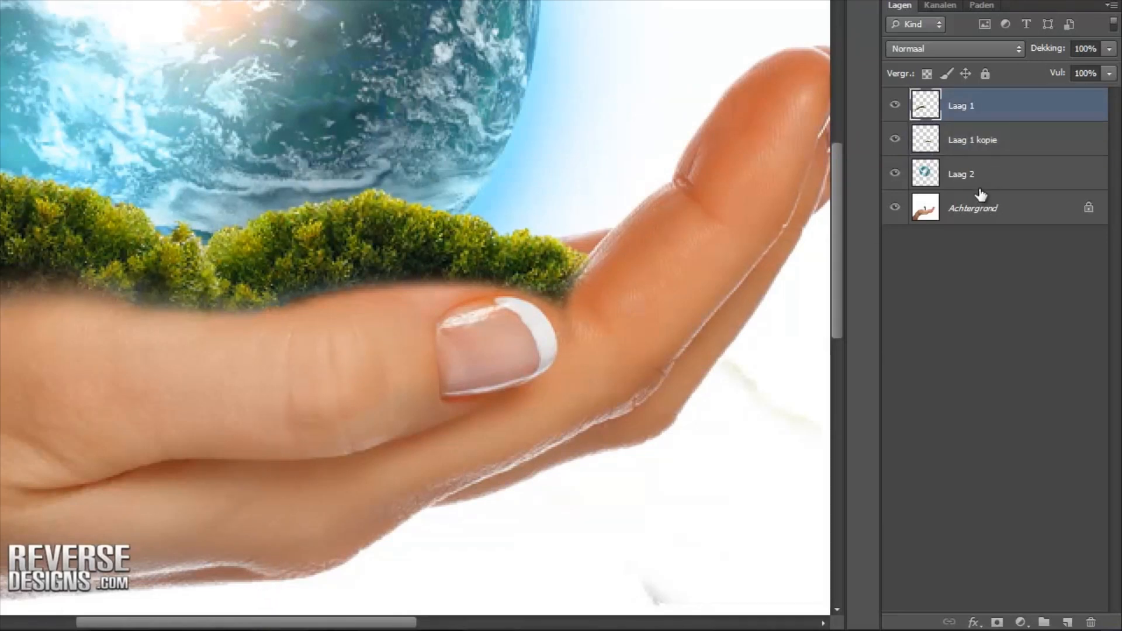
pyautogui.rightClick(972, 108)
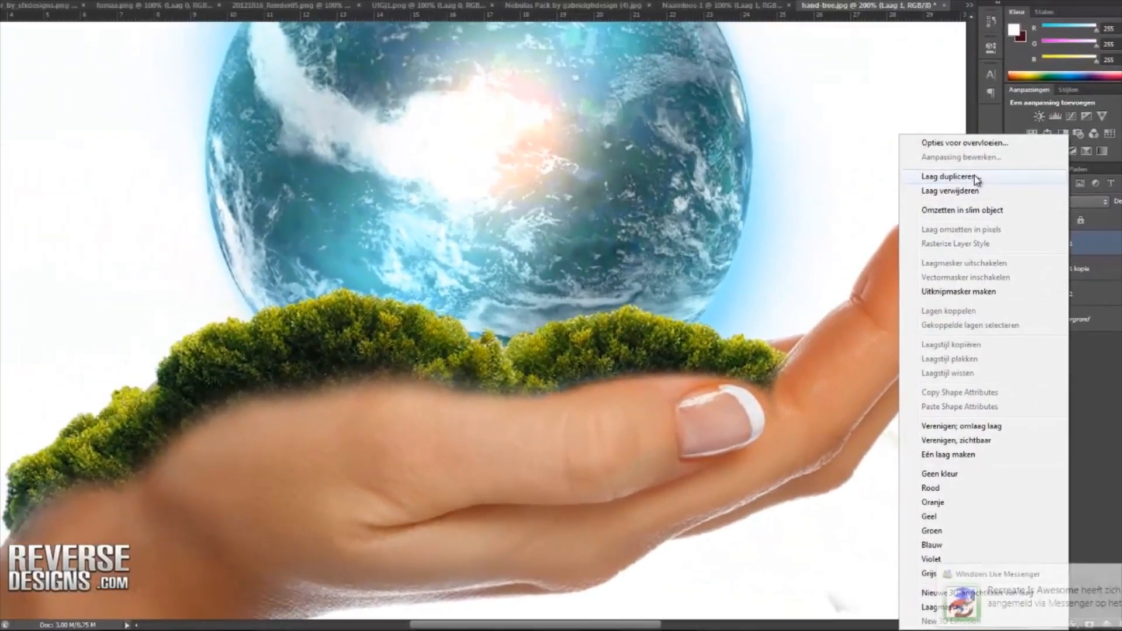
pyautogui.click(818, 13)
pyautogui.click(667, 170)
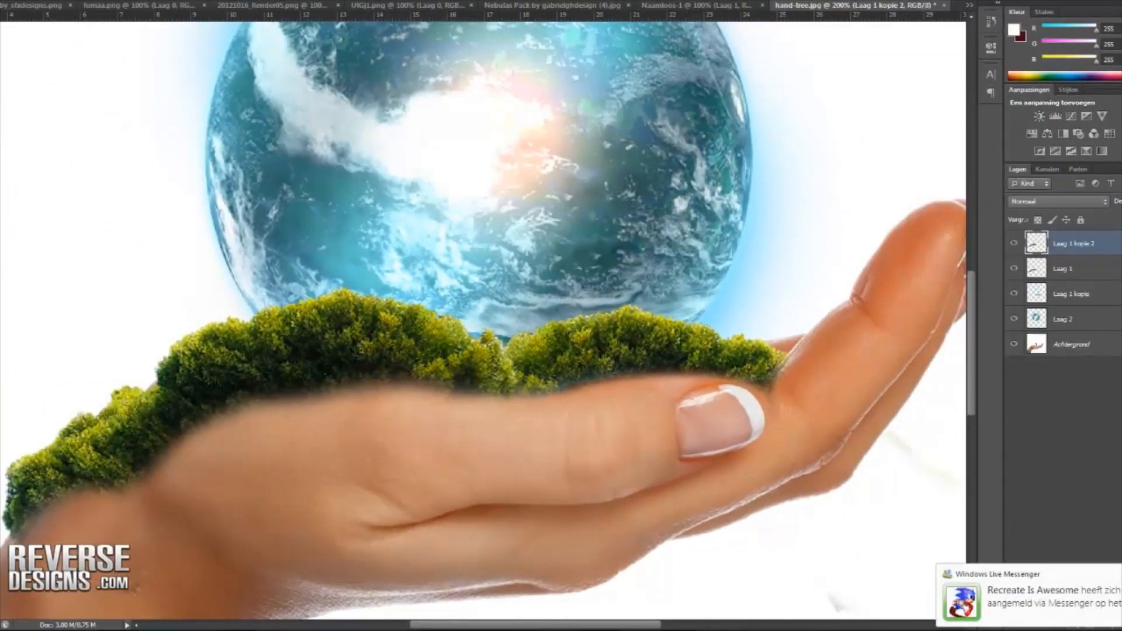
pyautogui.moveTo(1070, 252); pyautogui.dragTo(1070, 331)
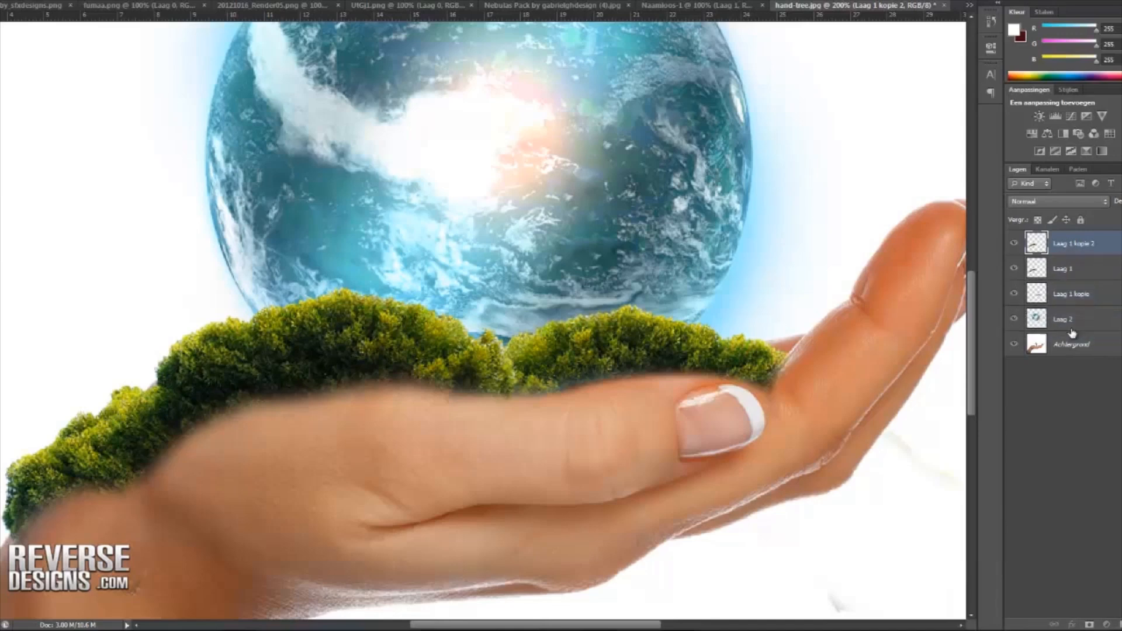
# Step: Move the Laag 1 kopie 2 foliage up behind the planet on the wrist side, rotate it counter-clockwise and apply the transformation
pyautogui.moveTo(233, 345); pyautogui.dragTo(237, 299)
pyautogui.hotkey('ctrl', 't')
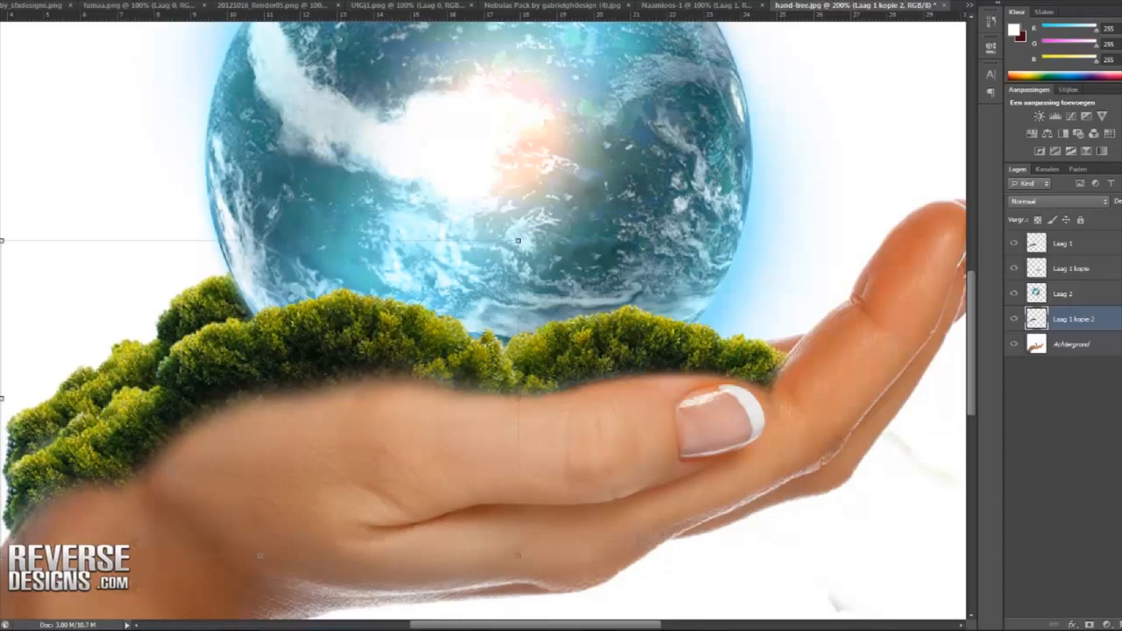
pyautogui.moveTo(528, 231); pyautogui.dragTo(462, 176)
pyautogui.moveTo(359, 266); pyautogui.dragTo(358, 267)
pyautogui.press('v')
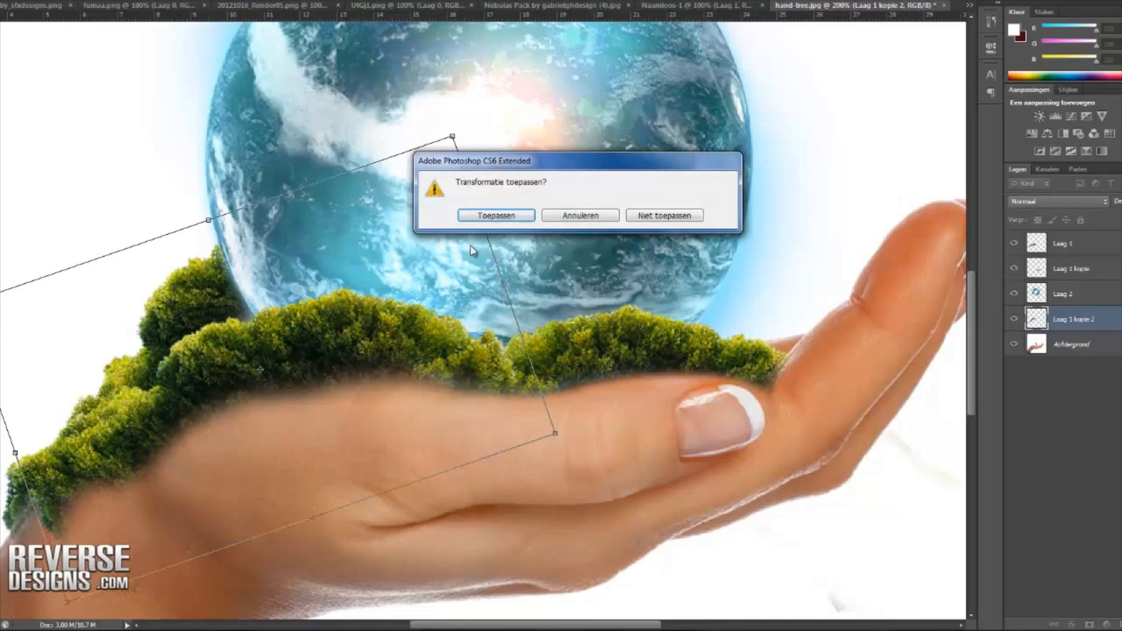
pyautogui.click(491, 216)
# Step: Erase the parts of the Laag 1 kopie 2 foliage that stick out at the wrist and along the outer edge of the front foliage
pyautogui.press('e')
pyautogui.moveTo(59, 501)
pyautogui.mouseDown()
pyautogui.moveTo(28, 521)
pyautogui.moveTo(51, 530)
pyautogui.mouseUp()
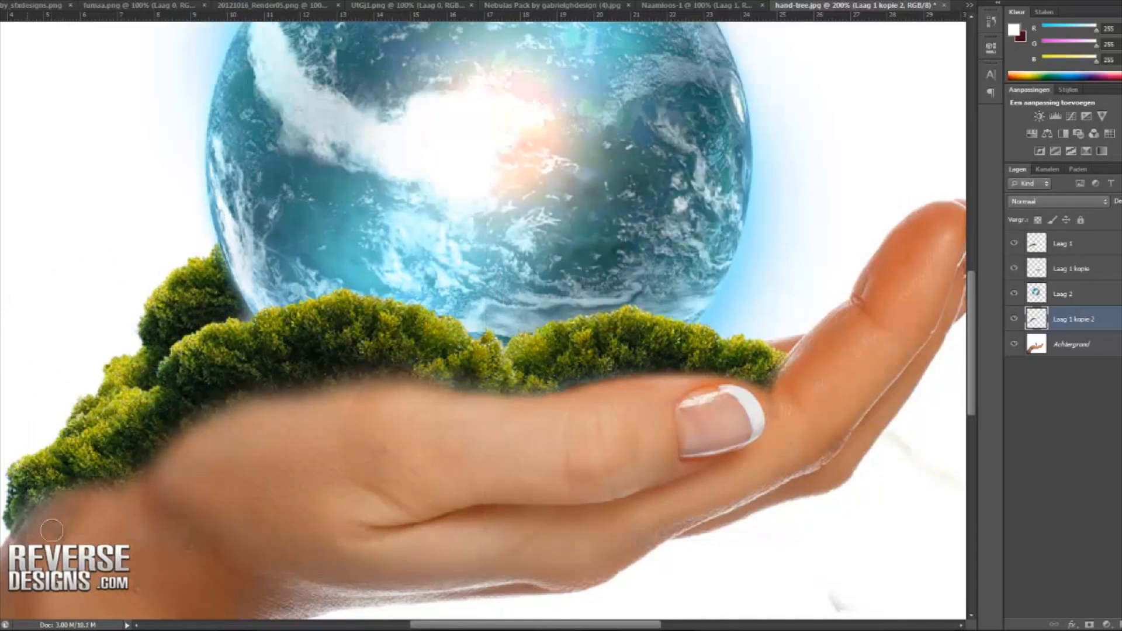
pyautogui.moveTo(64, 415); pyautogui.dragTo(77, 402)
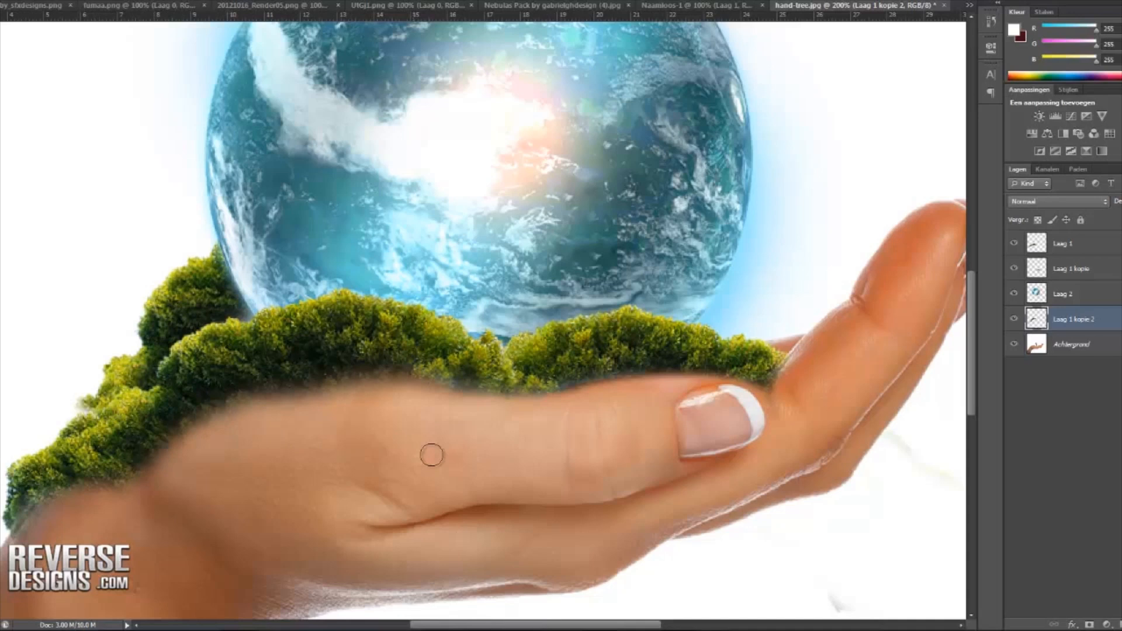
pyautogui.moveTo(436, 625); pyautogui.dragTo(384, 626)
pyautogui.scroll(-3, 403, 528)
pyautogui.scroll(-2, 403, 526)
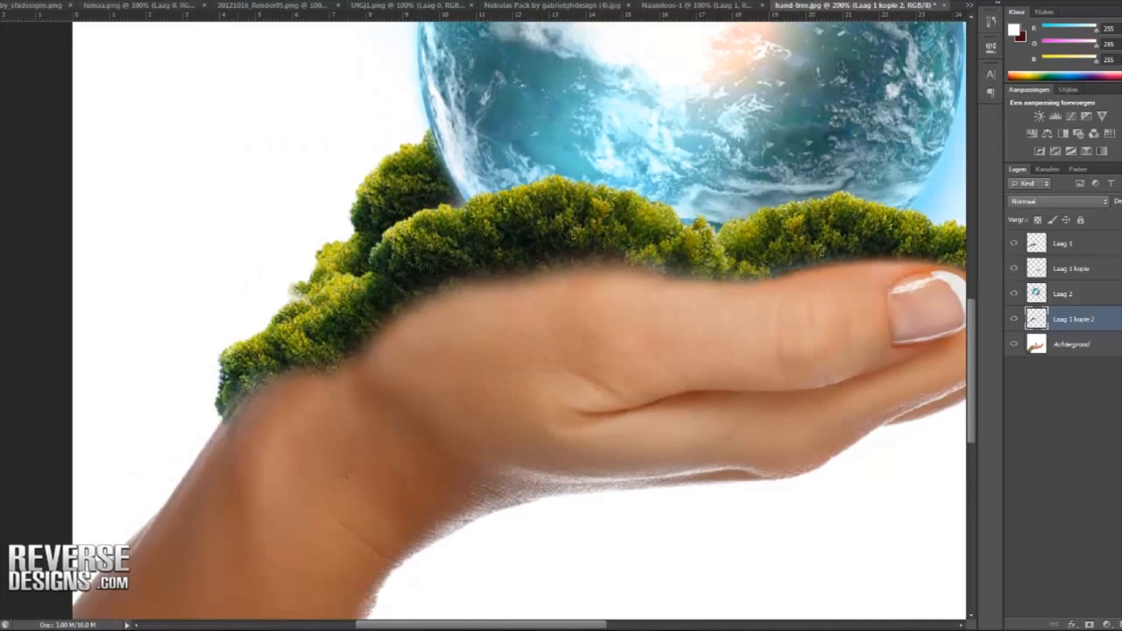
# Step: Duplicate the rear foliage layer Laag 1 kopie 2 and flip the copy horizontally
pyautogui.moveTo(545, 627); pyautogui.dragTo(592, 626)
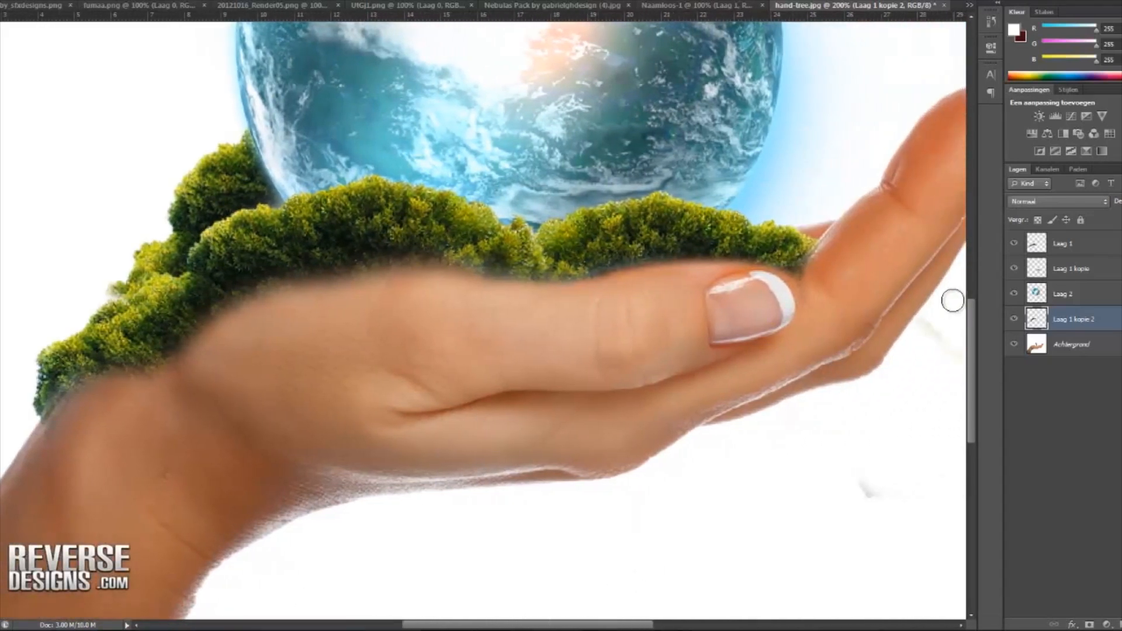
pyautogui.rightClick(1067, 317)
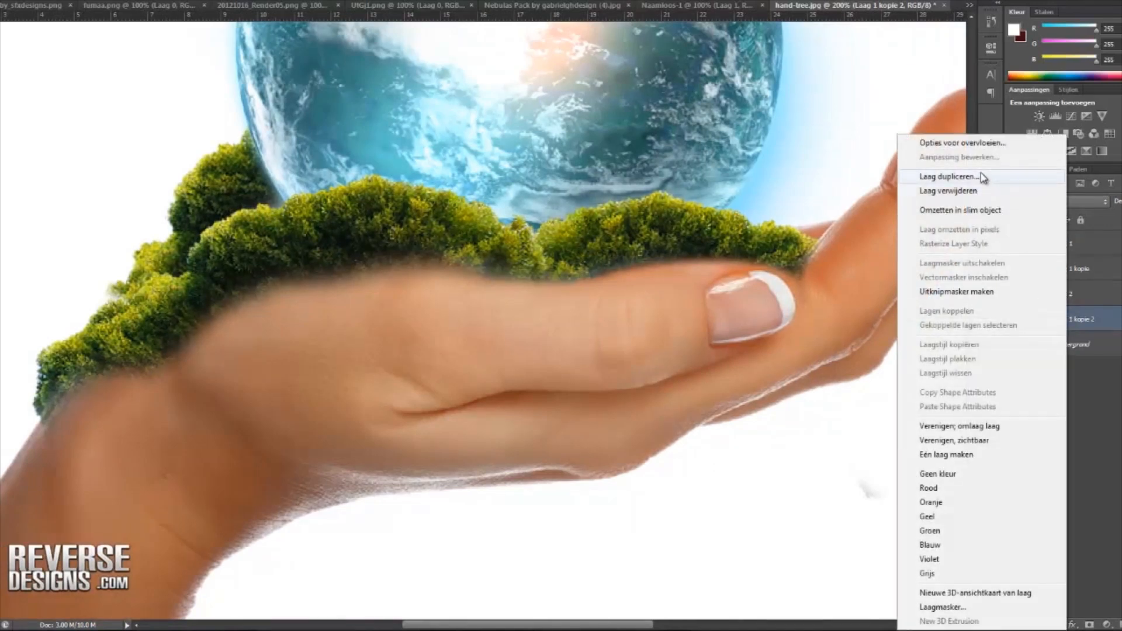
pyautogui.click(948, 176)
pyautogui.click(681, 170)
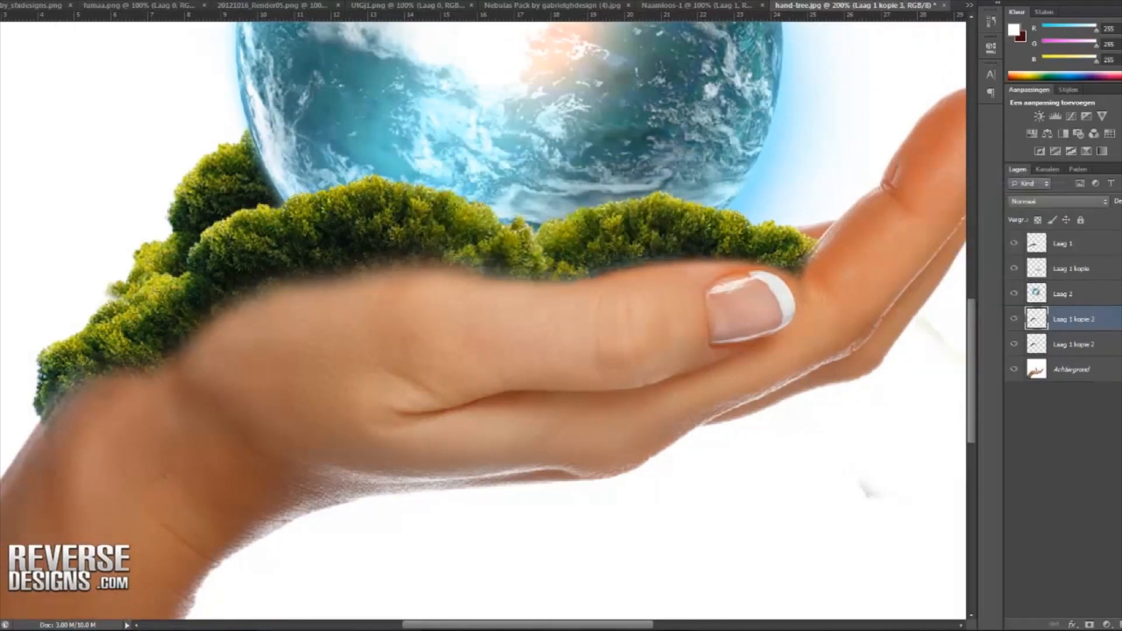
pyautogui.click(23, 1)
pyautogui.moveTo(196, 225)
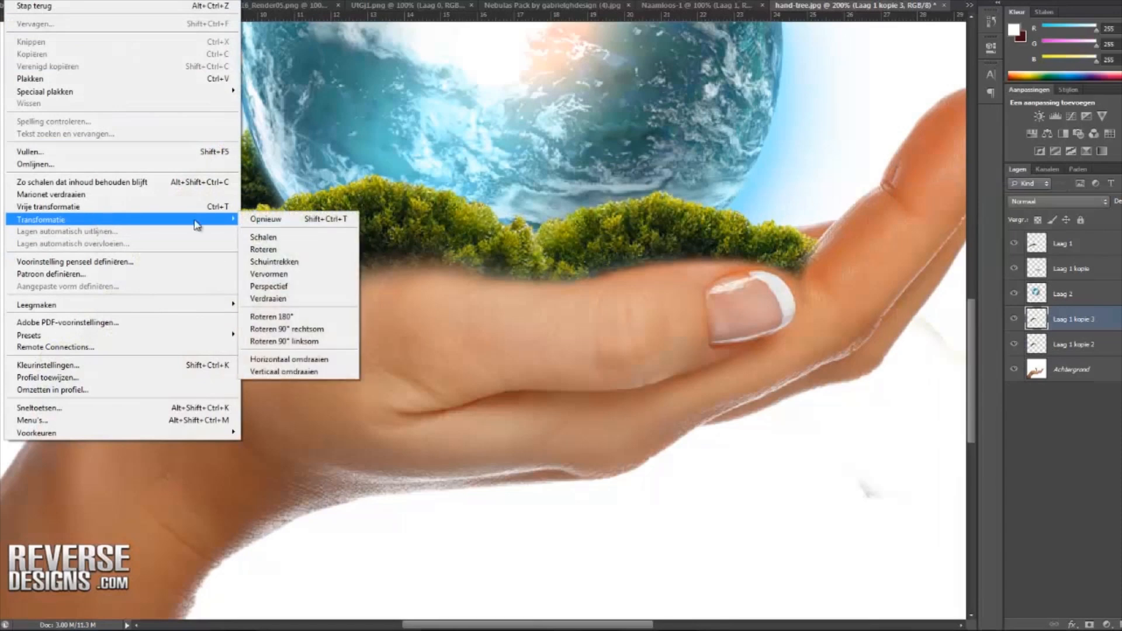
pyautogui.click(290, 359)
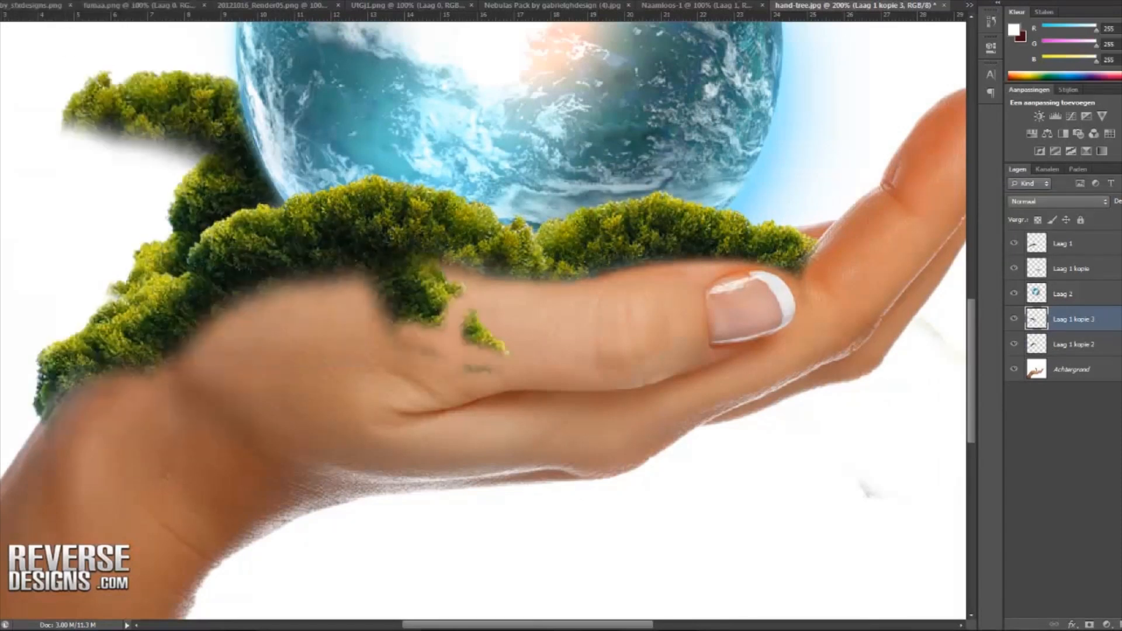
# Step: Move the flipped rear foliage behind the planet on the finger side, beyond the thumb
pyautogui.hotkey('ctrl', 't')
pyautogui.moveTo(339, 197); pyautogui.dragTo(797, 286)
pyautogui.moveTo(604, 625); pyautogui.dragTo(661, 622)
# Step: Erase the Laag 1 kopie 3 foliage hanging below the hand and across the fingers using a larger soft Eraser with 0% hardness
pyautogui.press('e')
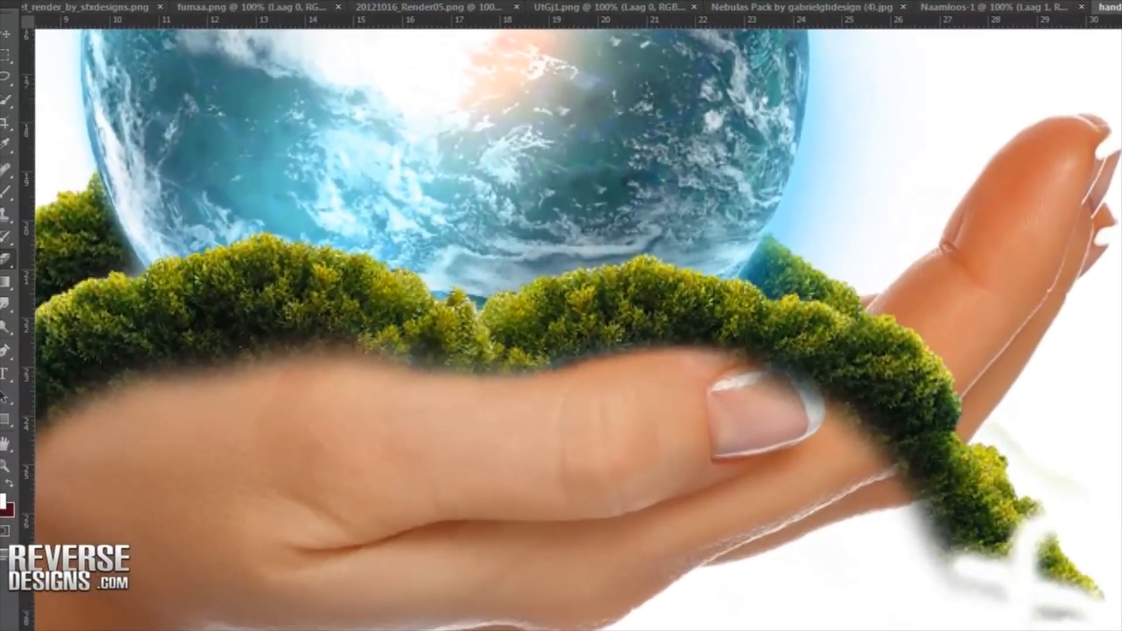
pyautogui.click(81, 3)
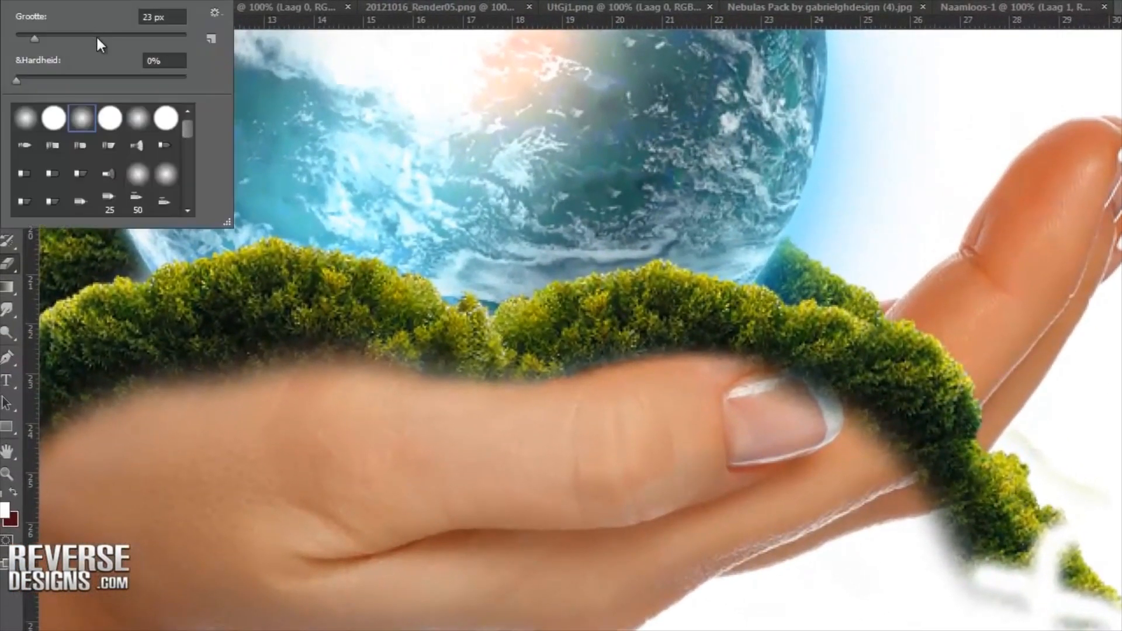
pyautogui.click(97, 37)
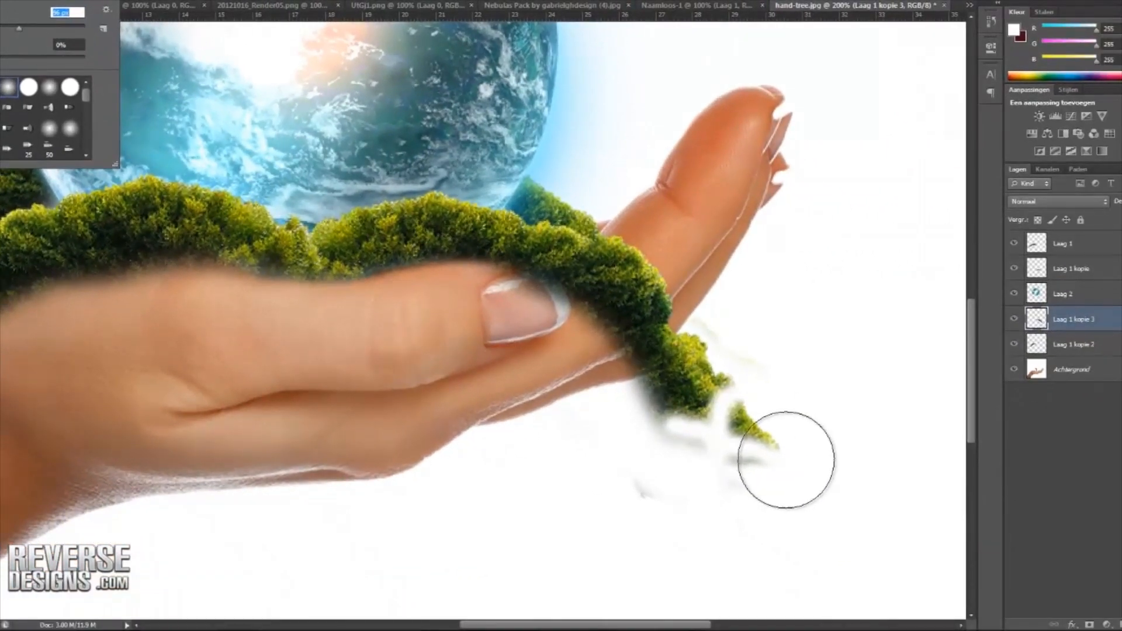
pyautogui.moveTo(783, 468); pyautogui.dragTo(691, 508)
pyautogui.moveTo(702, 447)
pyautogui.mouseDown()
pyautogui.moveTo(698, 381)
pyautogui.moveTo(658, 381)
pyautogui.moveTo(647, 362)
pyautogui.moveTo(668, 344)
pyautogui.moveTo(675, 309)
pyautogui.moveTo(642, 320)
pyautogui.moveTo(661, 287)
pyautogui.moveTo(608, 340)
pyautogui.moveTo(658, 290)
pyautogui.moveTo(604, 326)
pyautogui.mouseUp()
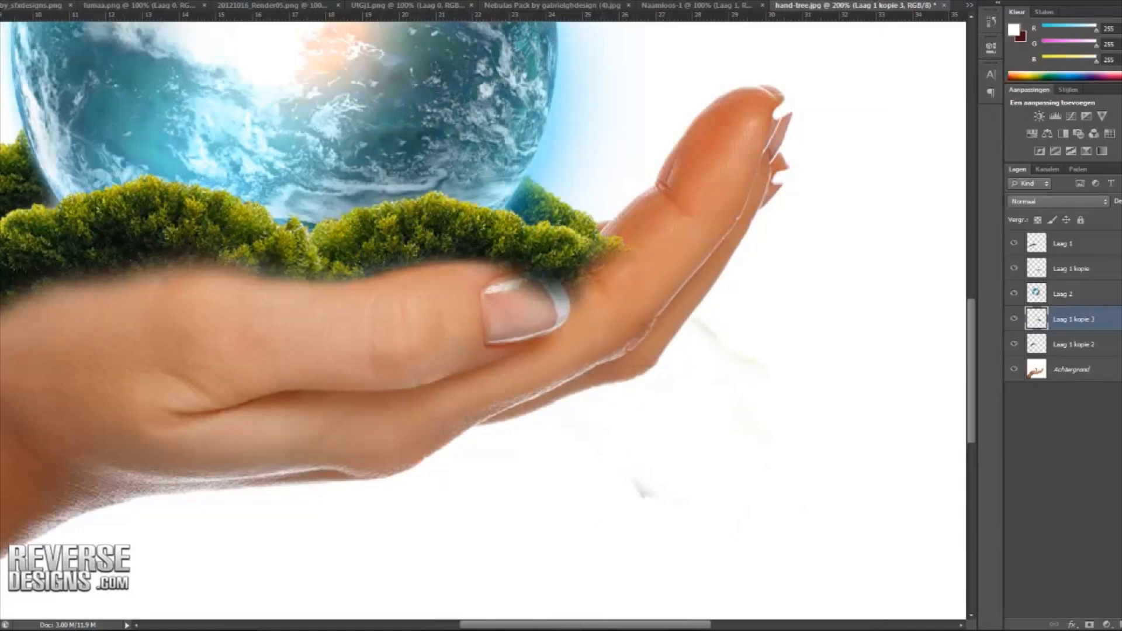
# Step: Clean the remaining Laag 1 kopie 3 foliage off the index finger and thumbnail with a smaller soft Eraser
pyautogui.click(0, 0)
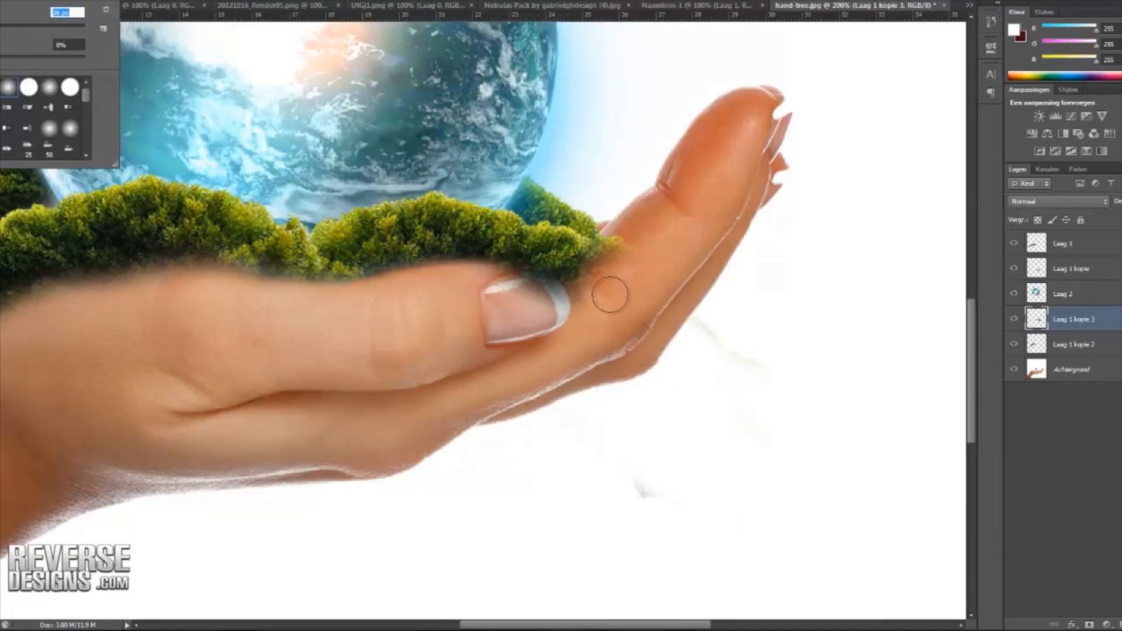
pyautogui.moveTo(633, 258)
pyautogui.mouseDown()
pyautogui.moveTo(621, 246)
pyautogui.moveTo(606, 282)
pyautogui.mouseUp()
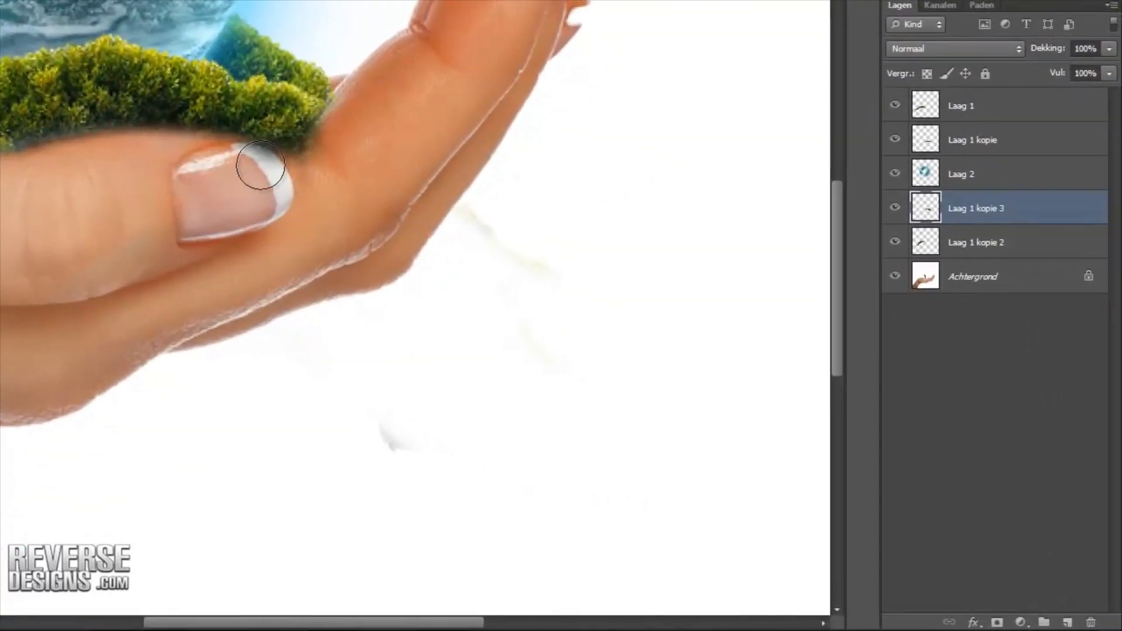
pyautogui.moveTo(260, 165)
pyautogui.mouseDown()
pyautogui.moveTo(290, 169)
pyautogui.moveTo(194, 161)
pyautogui.moveTo(186, 145)
pyautogui.moveTo(258, 129)
pyautogui.mouseUp()
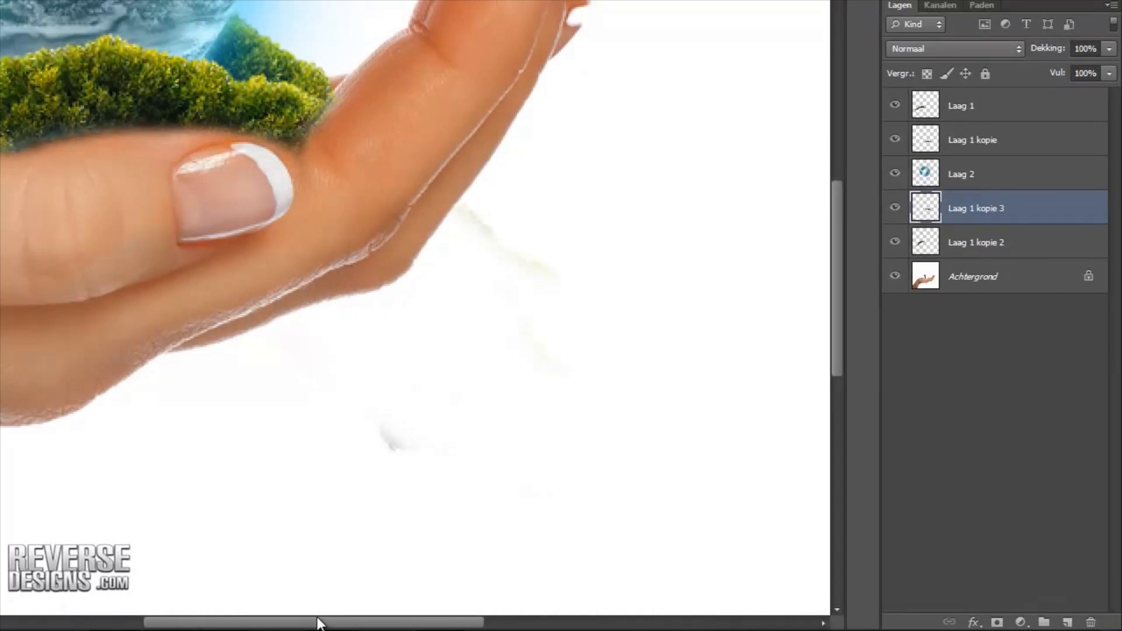
pyautogui.moveTo(320, 618)
pyautogui.mouseDown()
pyautogui.moveTo(231, 602)
pyautogui.moveTo(291, 606)
pyautogui.moveTo(272, 606)
pyautogui.mouseUp()
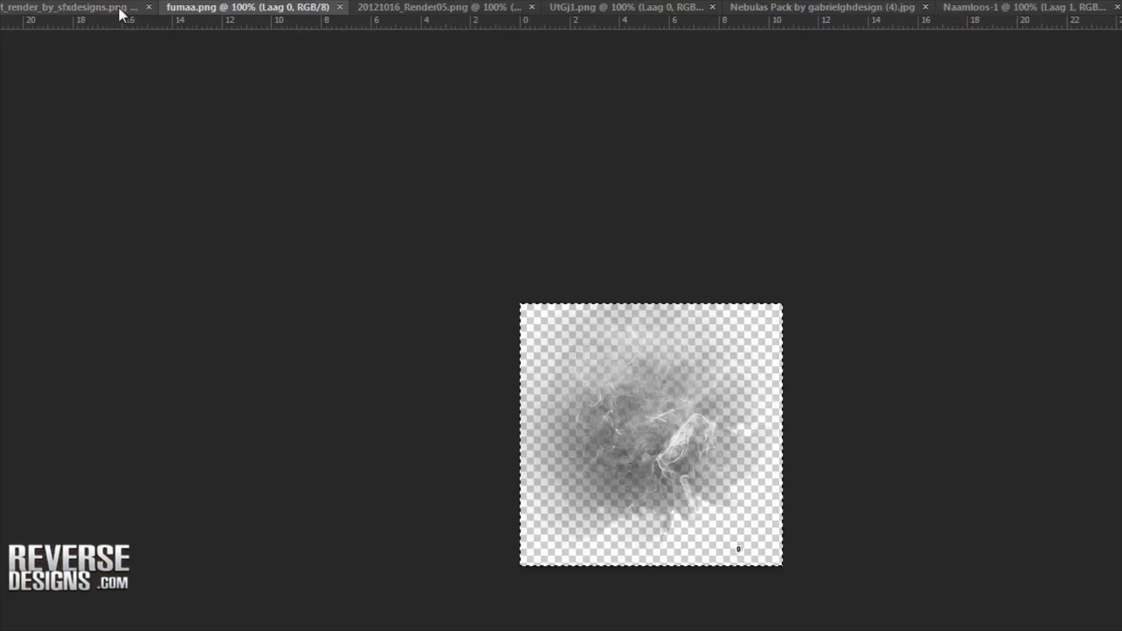
# Step: Copy the red petals from UtGj1.png and paste them into hand-tree.jpg above Laag 1 kopie 3
pyautogui.click(54, 8)
pyautogui.click(460, 7)
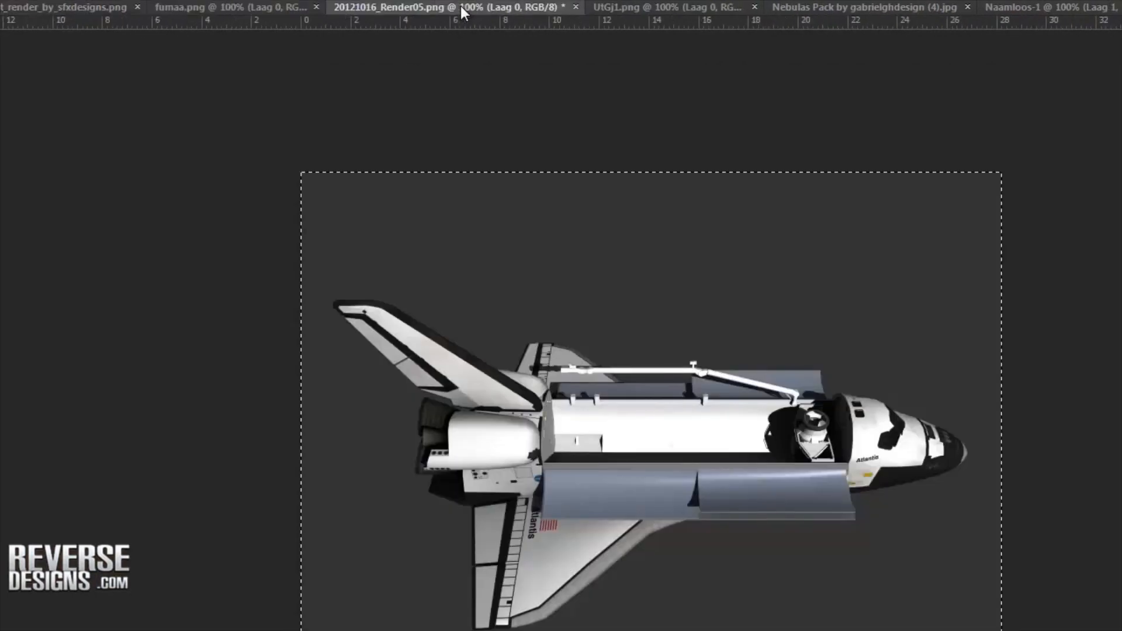
pyautogui.click(668, 9)
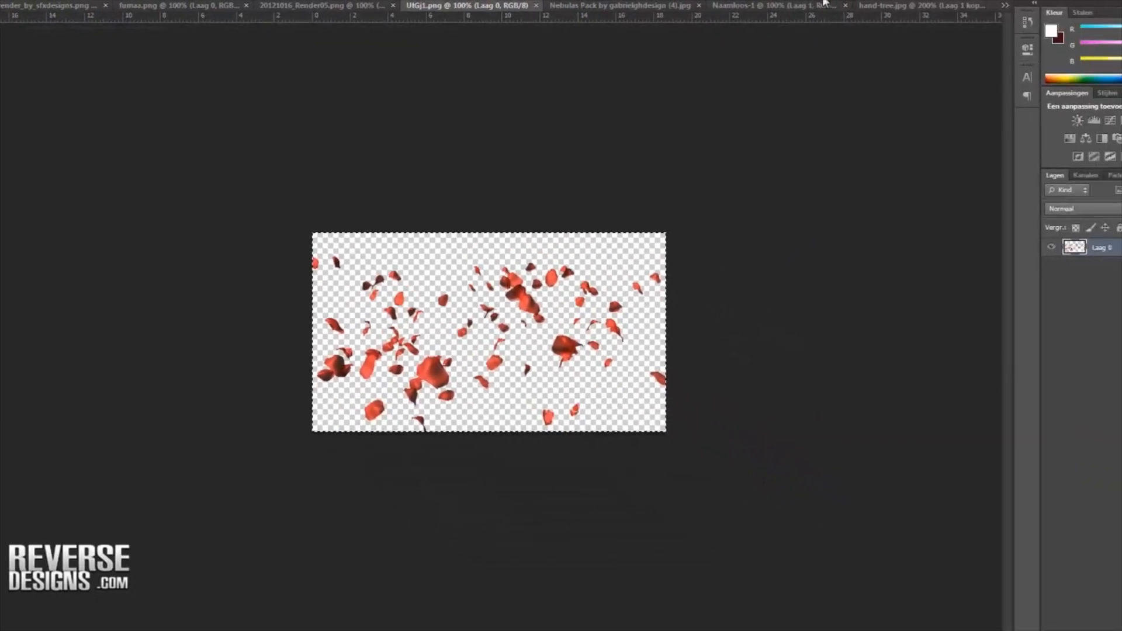
pyautogui.click(929, 5)
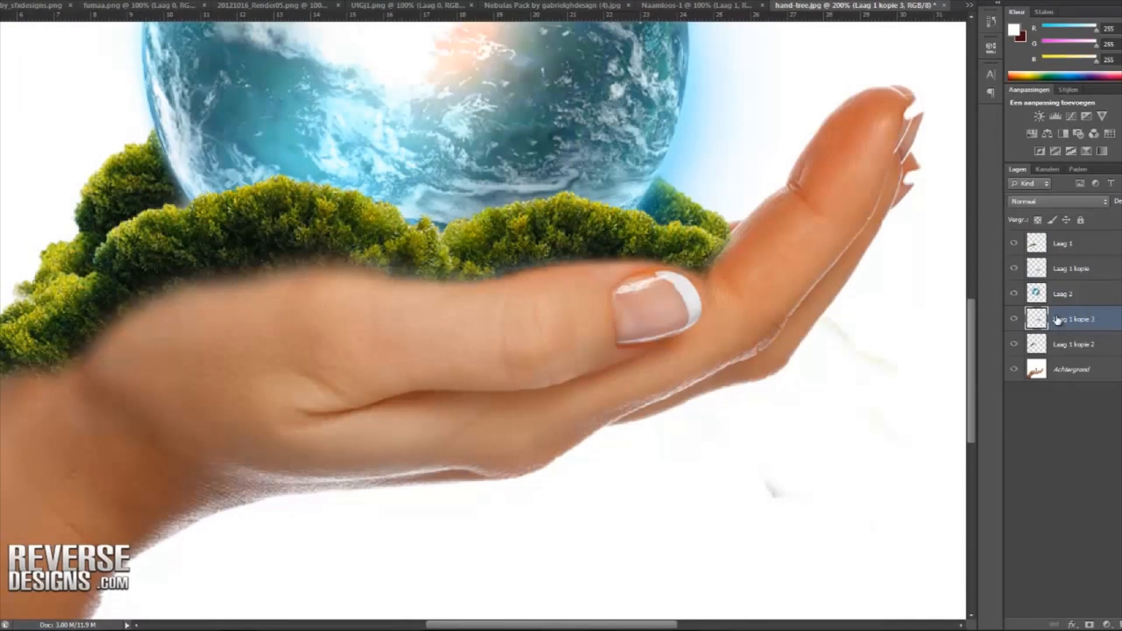
pyautogui.hotkey('ctrl', 'v')
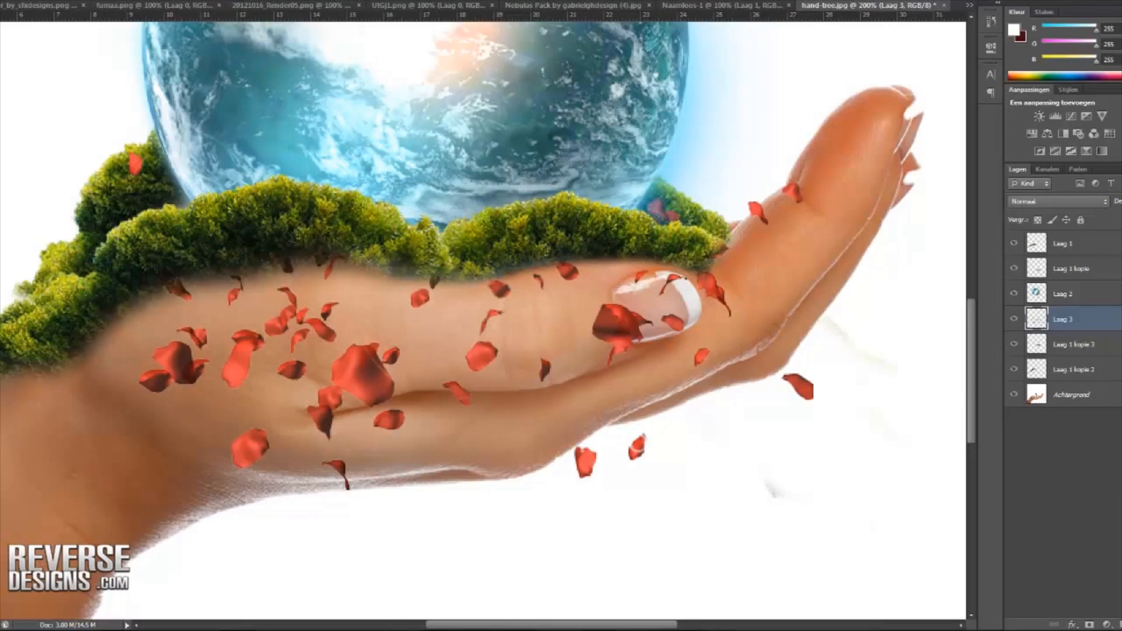
# Step: Scale the pasted petals down, apply the transformation and place their layer Laag 3 above the planet layer Laag 2
pyautogui.hotkey('ctrl', 't')
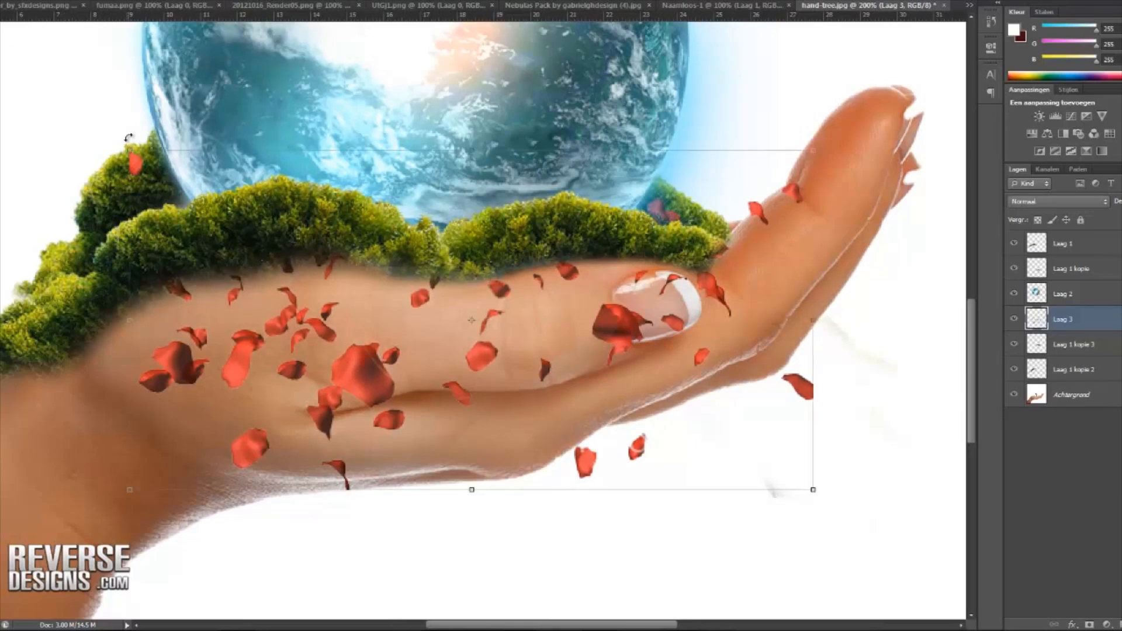
pyautogui.moveTo(129, 151); pyautogui.dragTo(187, 163)
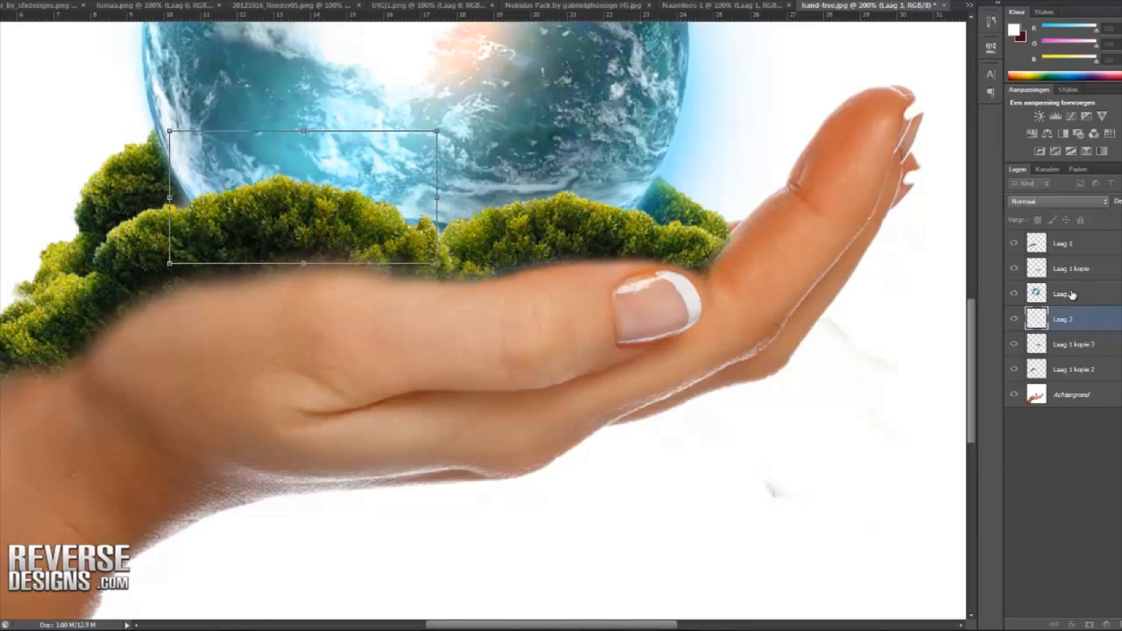
pyautogui.click(500, 216)
pyautogui.moveTo(1061, 323); pyautogui.dragTo(1060, 283)
# Step: Move the petals over the foliage at the planet's wrist-side lower edge, rotate them slightly counter-clockwise and apply the transformation
pyautogui.moveTo(338, 233); pyautogui.dragTo(264, 244)
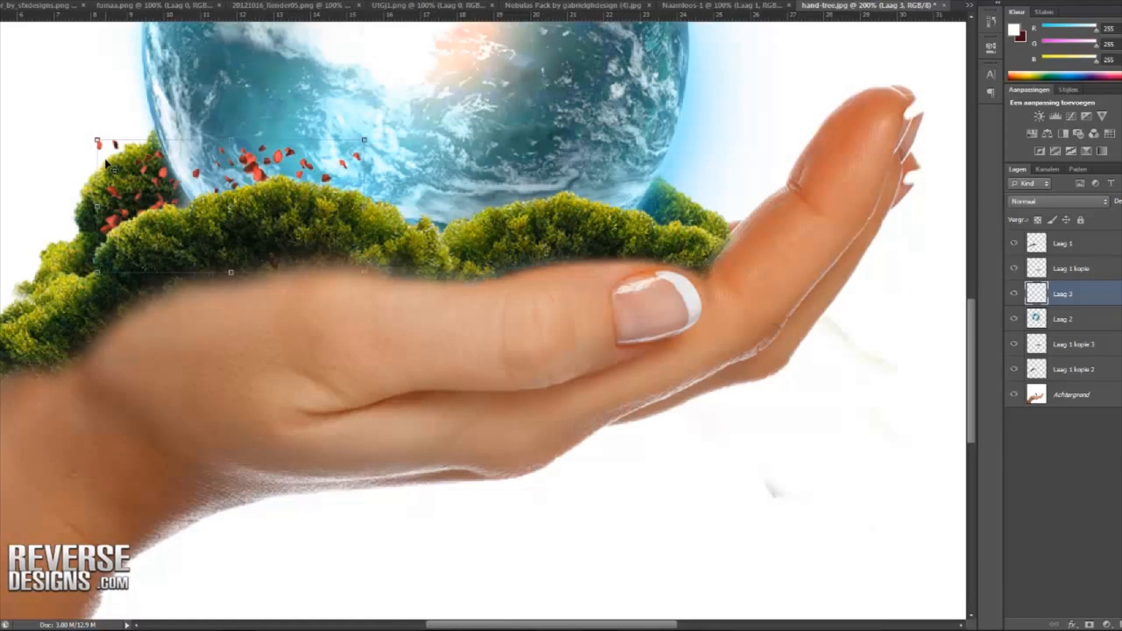
pyautogui.moveTo(89, 131); pyautogui.dragTo(65, 153)
pyautogui.moveTo(268, 176); pyautogui.dragTo(272, 183)
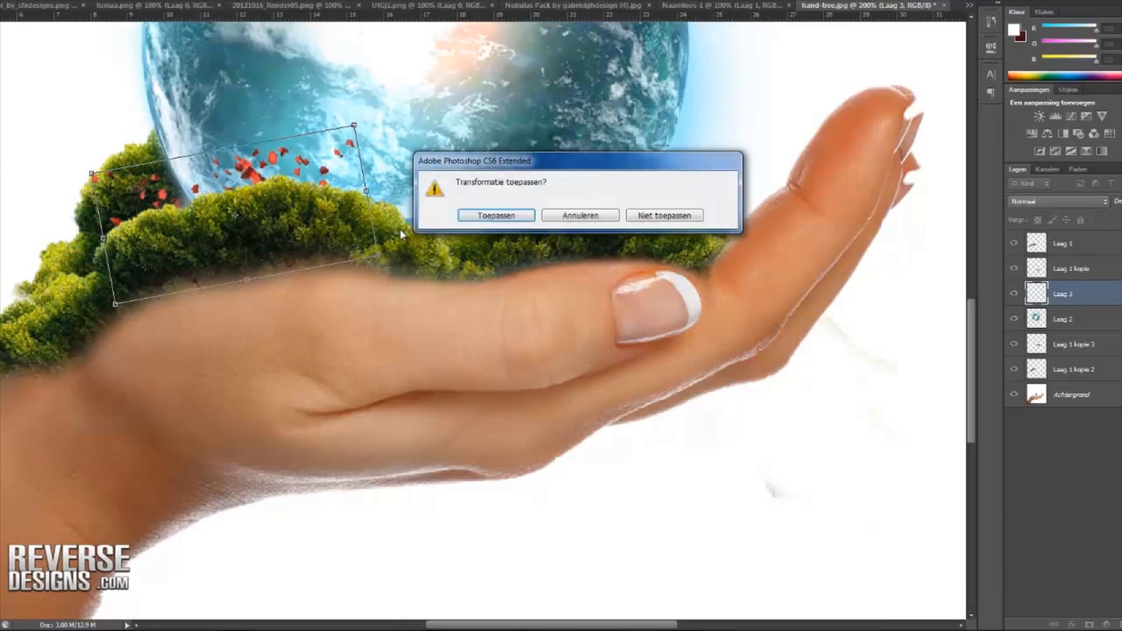
pyautogui.click(519, 223)
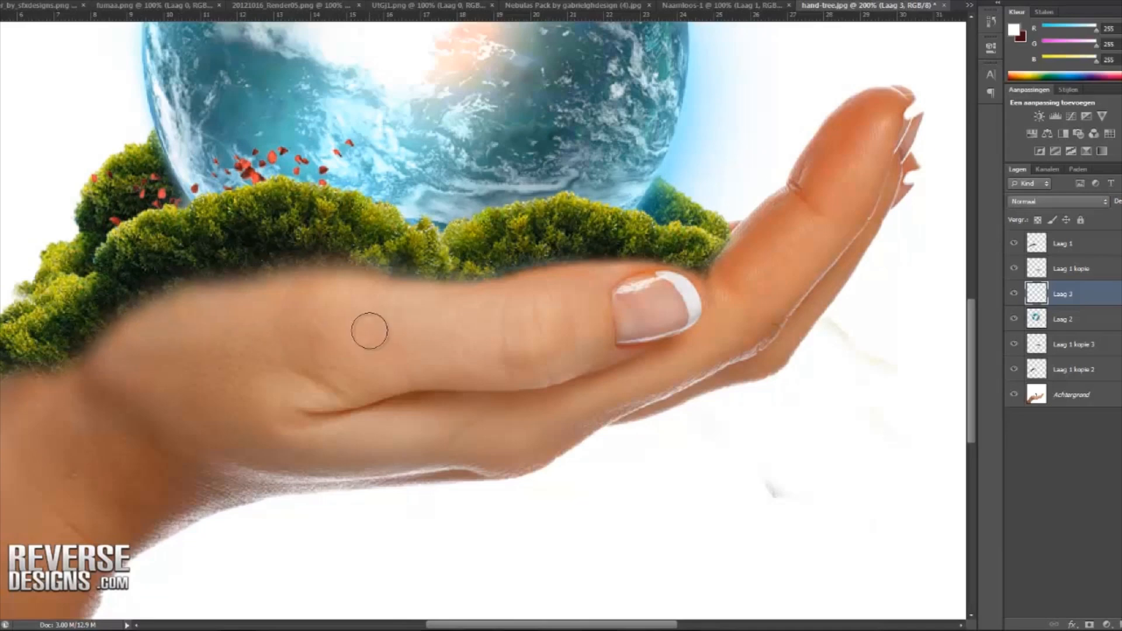
# Step: Duplicate the petal layer Laag 3 within hand-tree.jpg and flip the copy horizontally
pyautogui.rightClick(1071, 301)
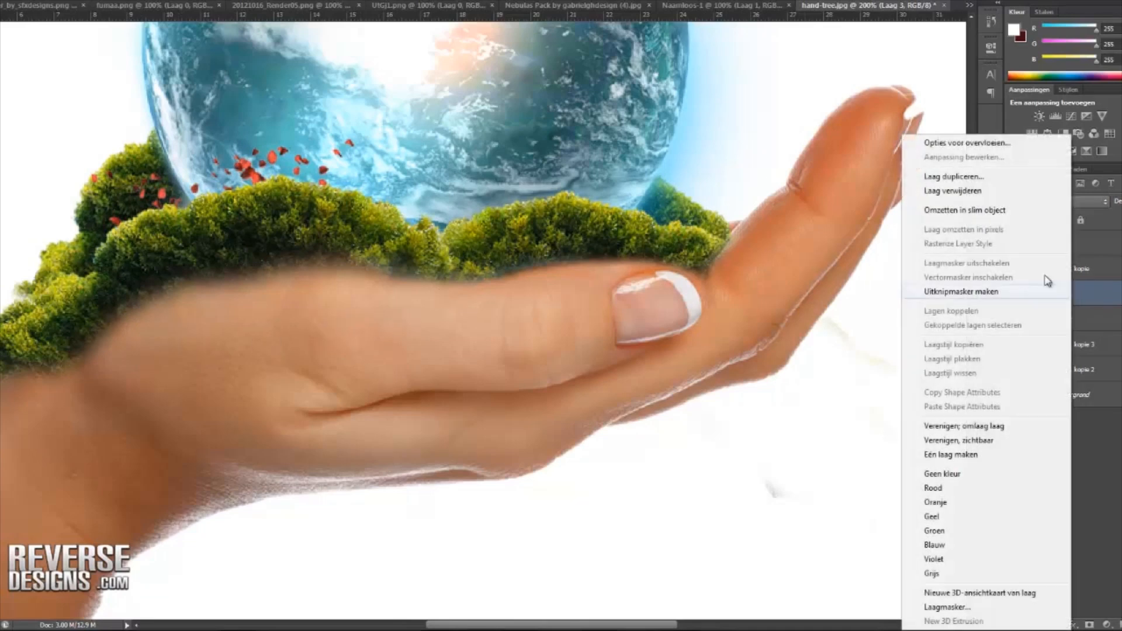
pyautogui.click(959, 172)
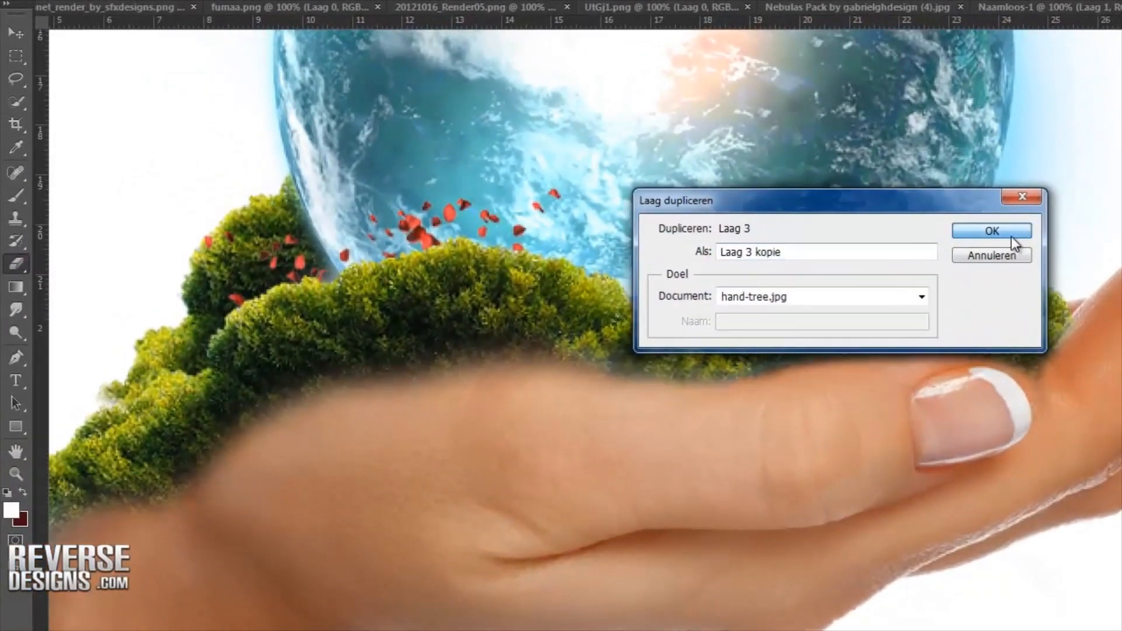
pyautogui.click(888, 212)
pyautogui.click(108, 1)
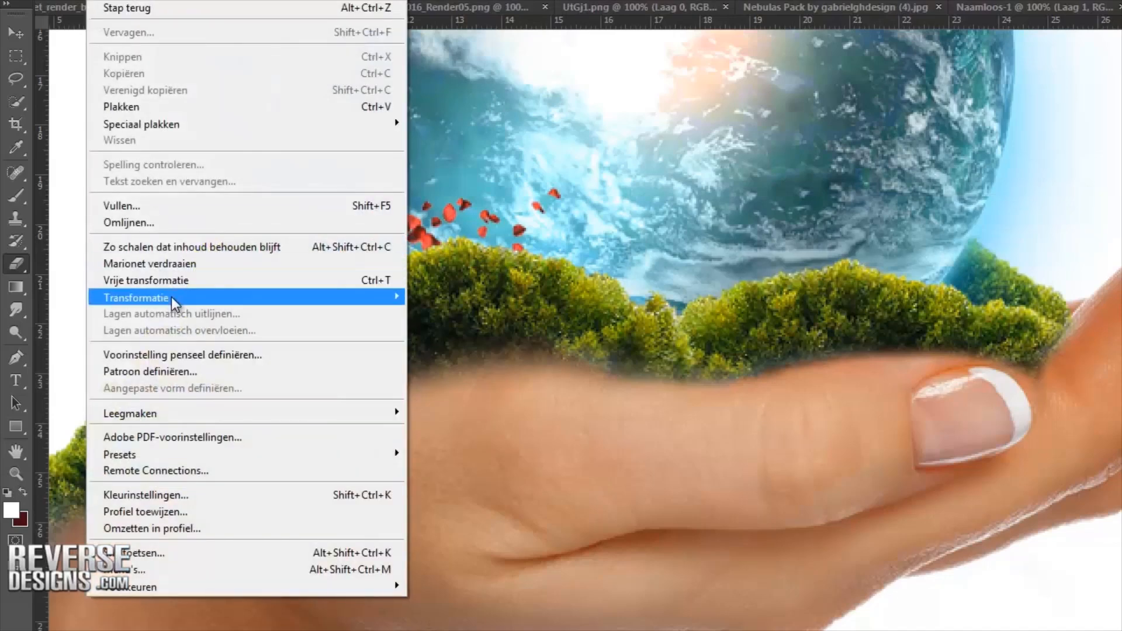
pyautogui.moveTo(240, 301)
pyautogui.click(557, 487)
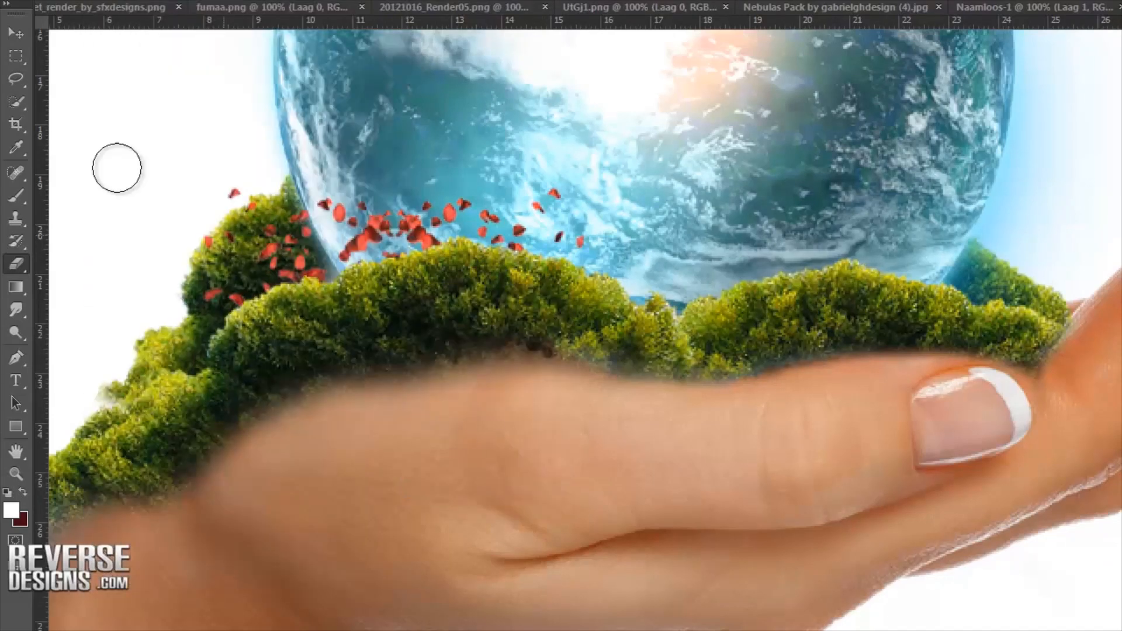
# Step: Move the flipped petals to the finger-side foliage at the planet's base and erase the petals covering the thumb
pyautogui.click(18, 35)
pyautogui.moveTo(416, 330); pyautogui.dragTo(784, 349)
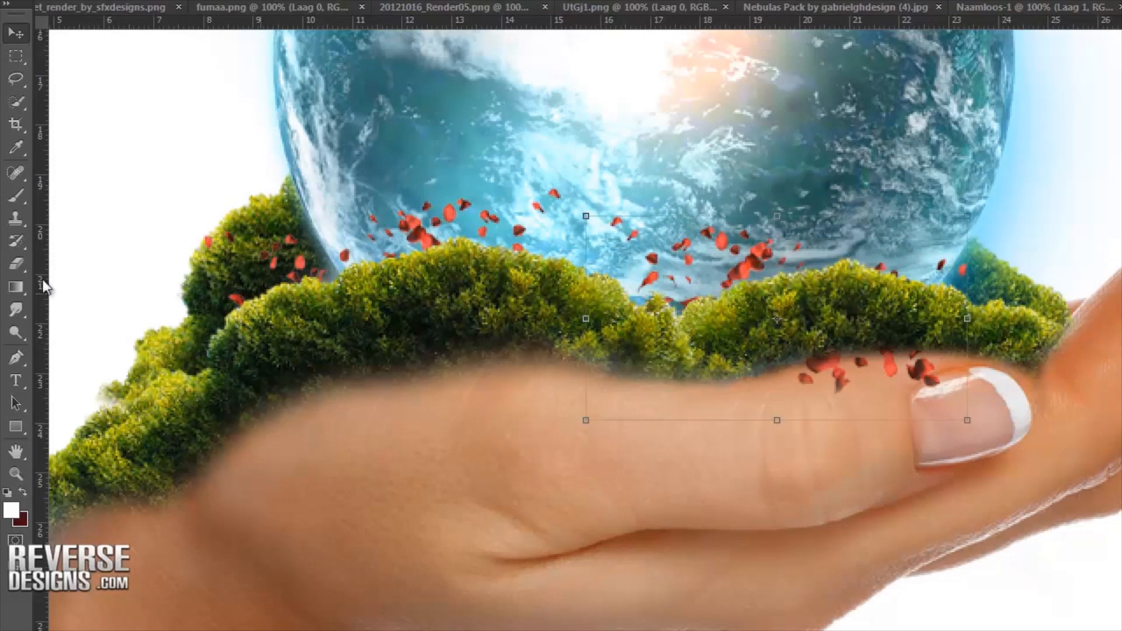
pyautogui.click(15, 268)
pyautogui.moveTo(914, 371); pyautogui.dragTo(936, 368)
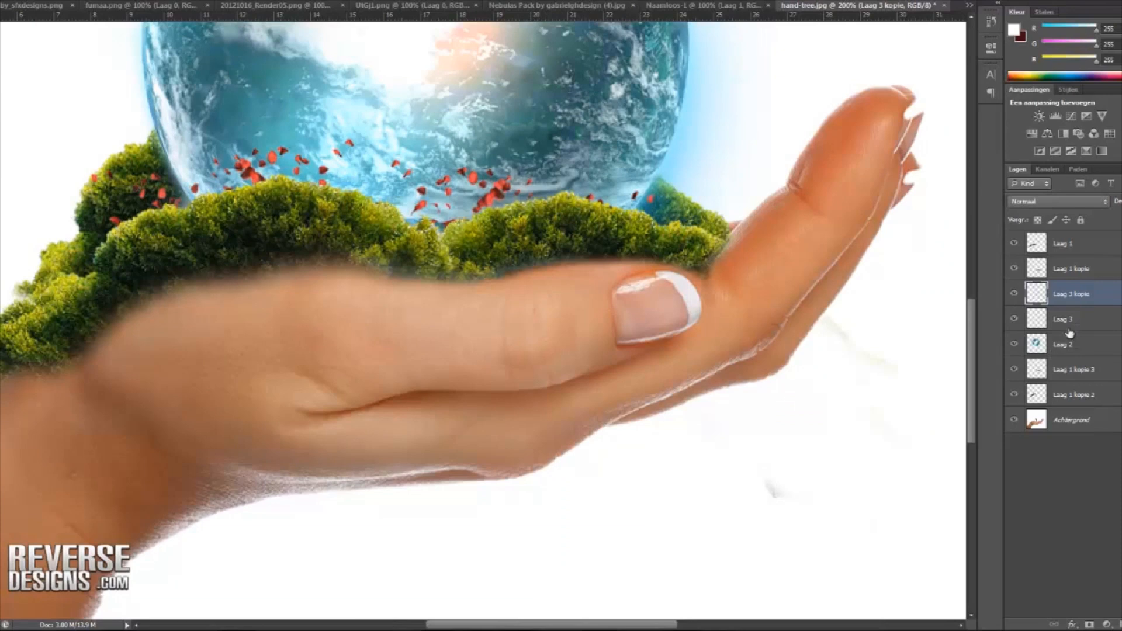
# Step: Duplicate Laag 3 kopie, move the copy toward the index finger and erase its petals lying over the hand
pyautogui.rightClick(1064, 297)
pyautogui.click(958, 176)
pyautogui.click(687, 169)
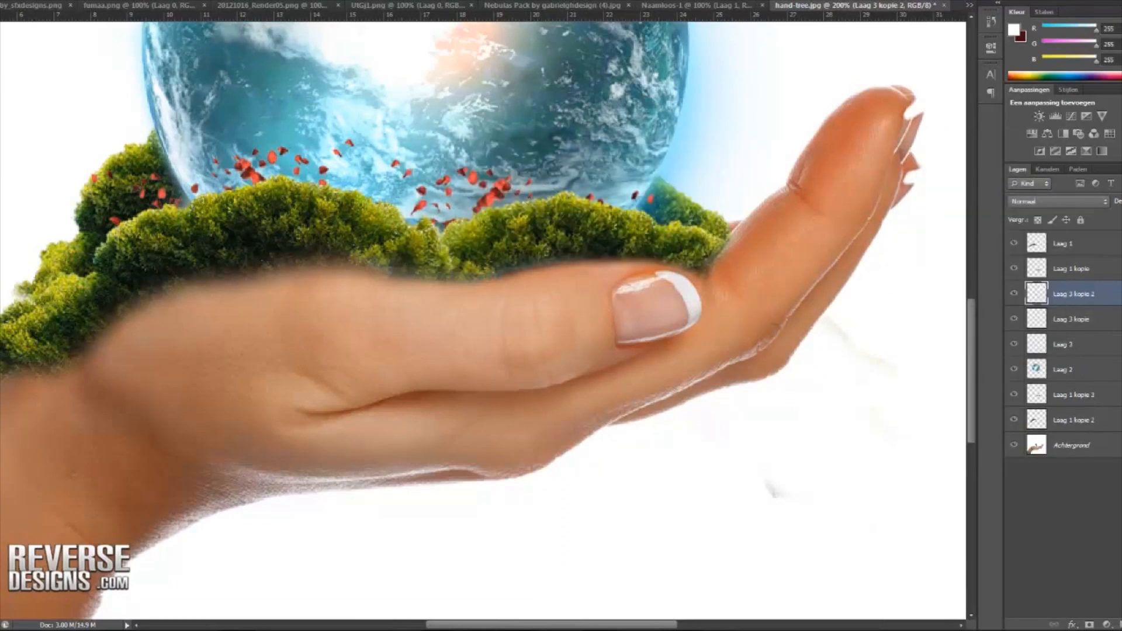
pyautogui.moveTo(463, 224); pyautogui.dragTo(590, 220)
pyautogui.press('e')
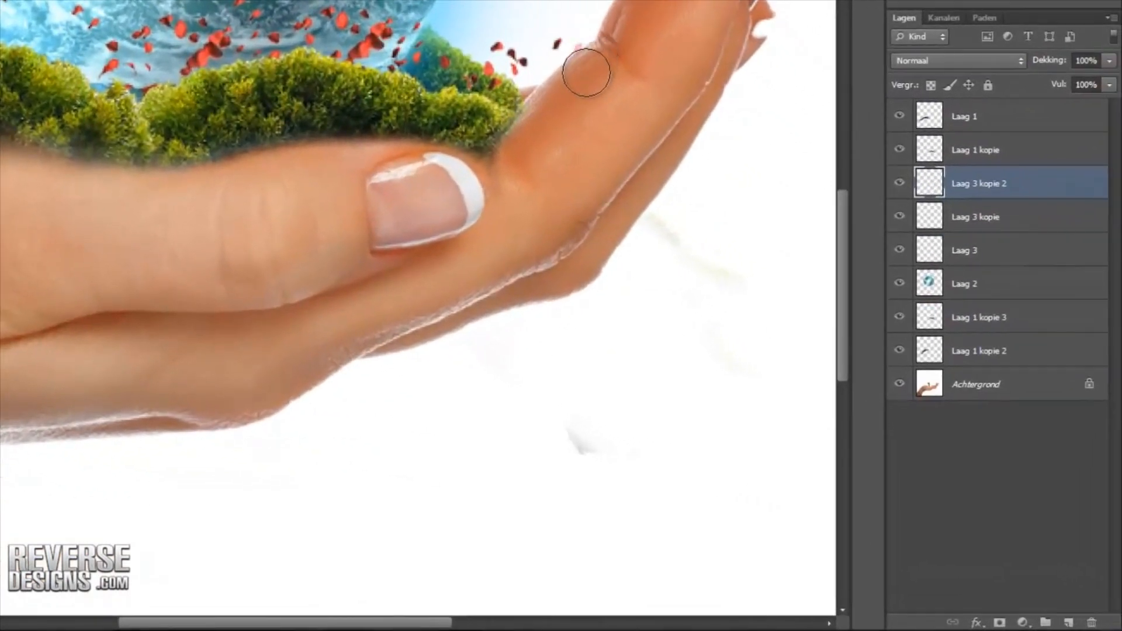
pyautogui.moveTo(587, 73)
pyautogui.mouseDown()
pyautogui.moveTo(599, 61)
pyautogui.moveTo(574, 125)
pyautogui.mouseUp()
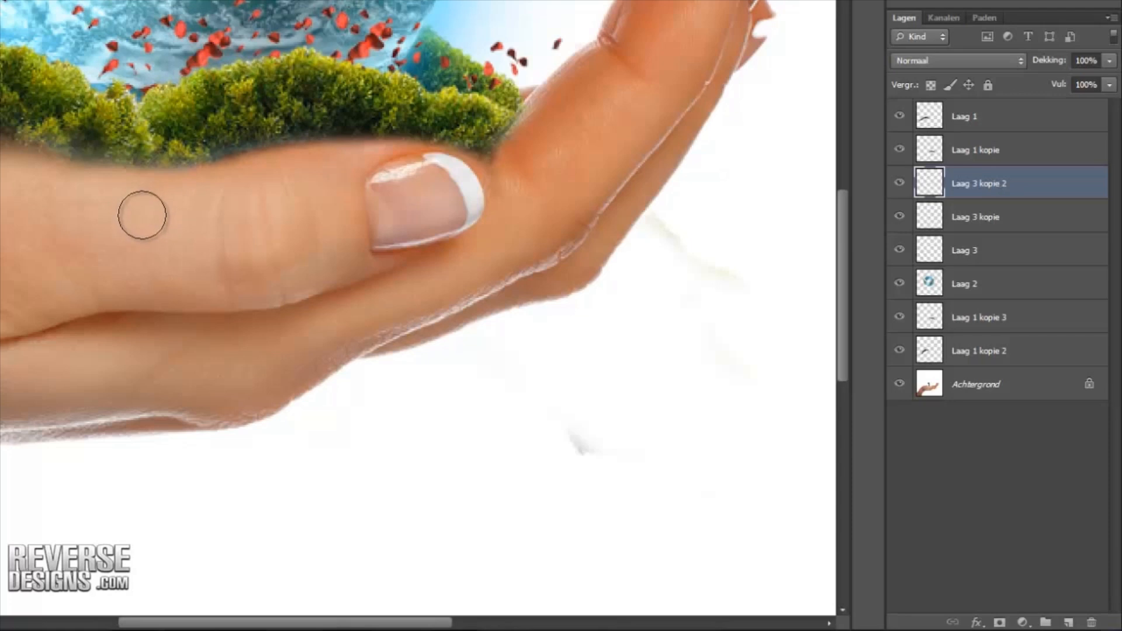
# Step: Add a new layer above Laag 1 and set its blend mode to Bedekken
pyautogui.click(970, 120)
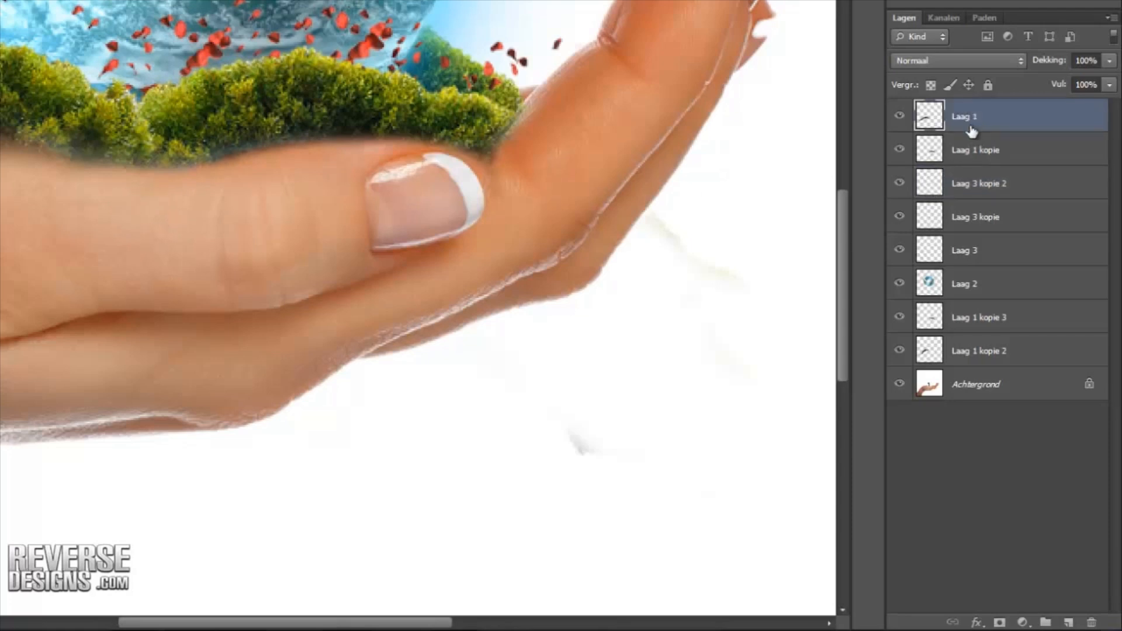
pyautogui.click(1068, 623)
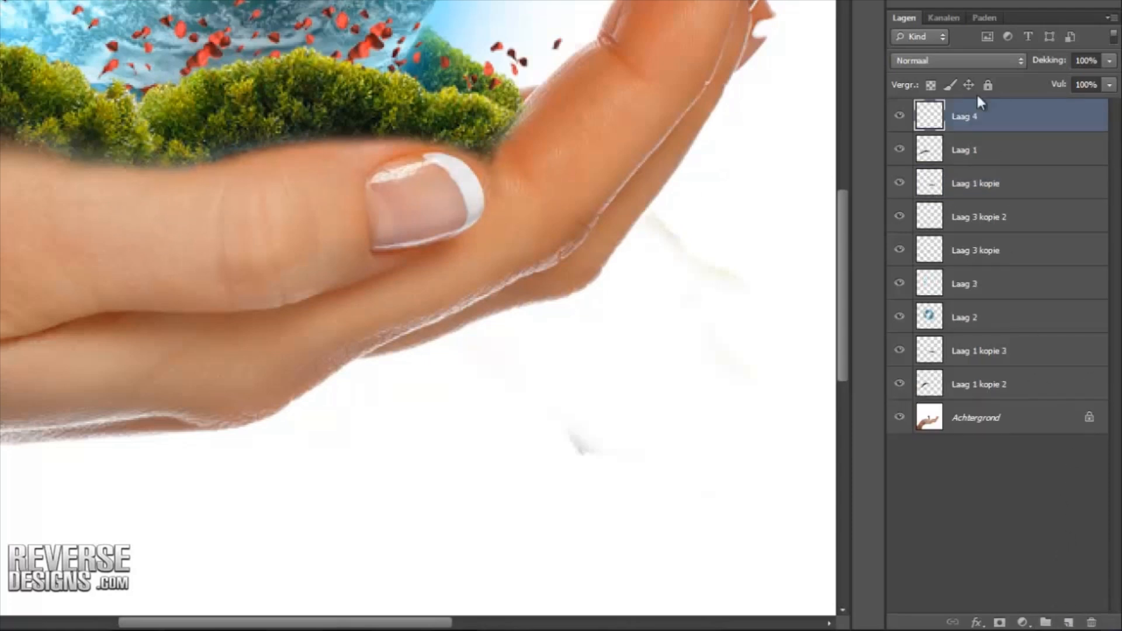
pyautogui.click(972, 60)
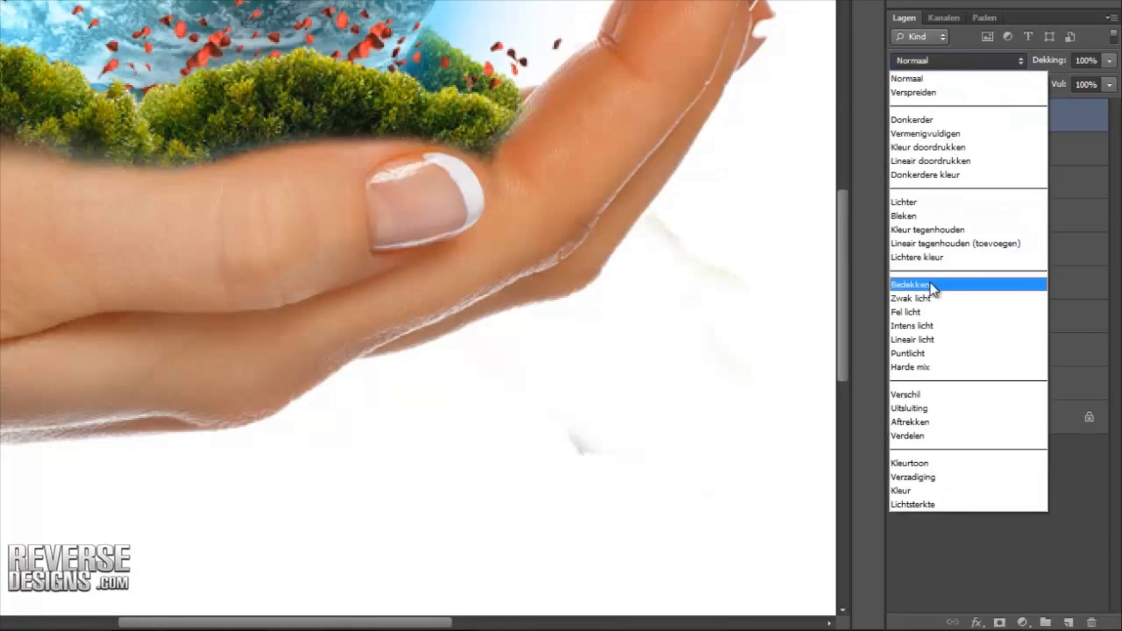
pyautogui.click(932, 286)
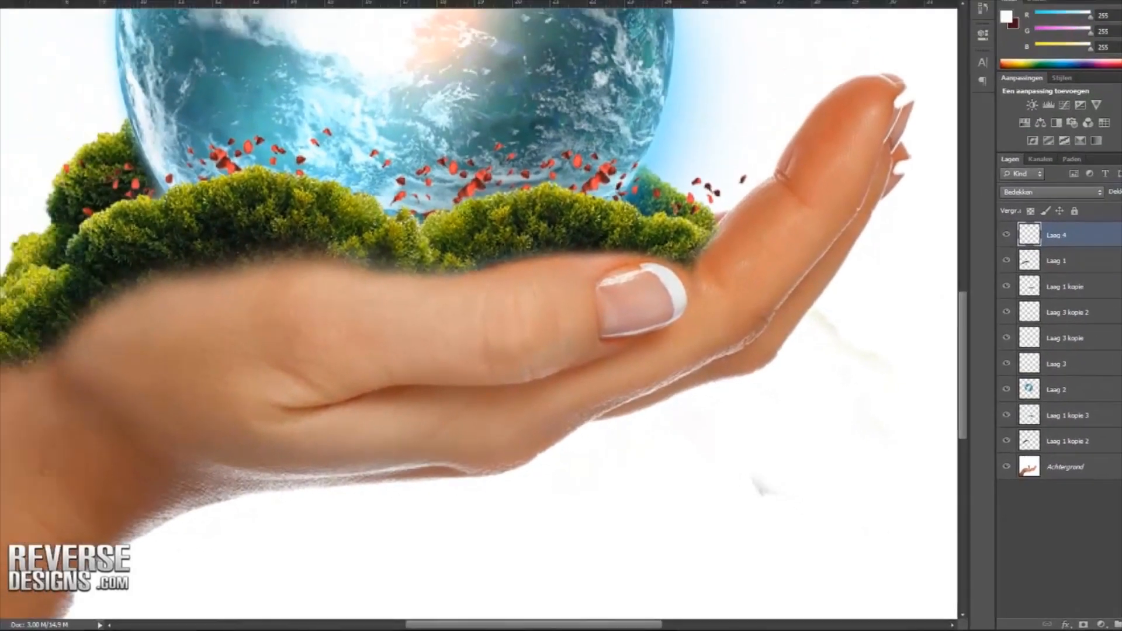
# Step: Paint soft near-black (#040000) shading on Laag 4 along the border between the foliage and the hand, out to the wrist
pyautogui.click(2, 377)
pyautogui.write('4')
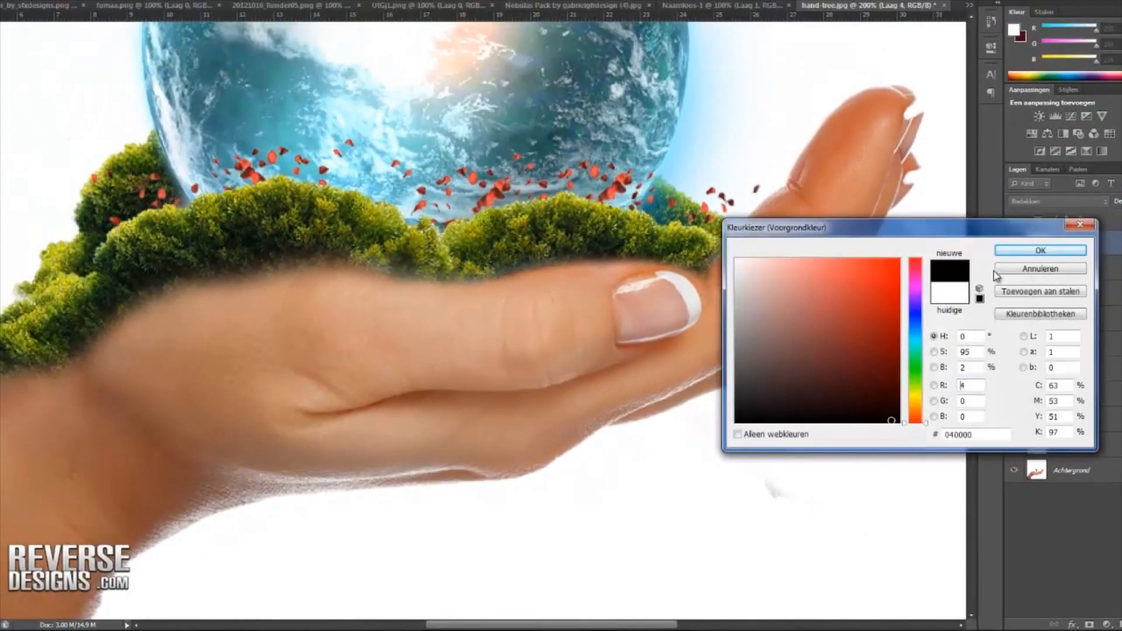
pyautogui.click(1007, 253)
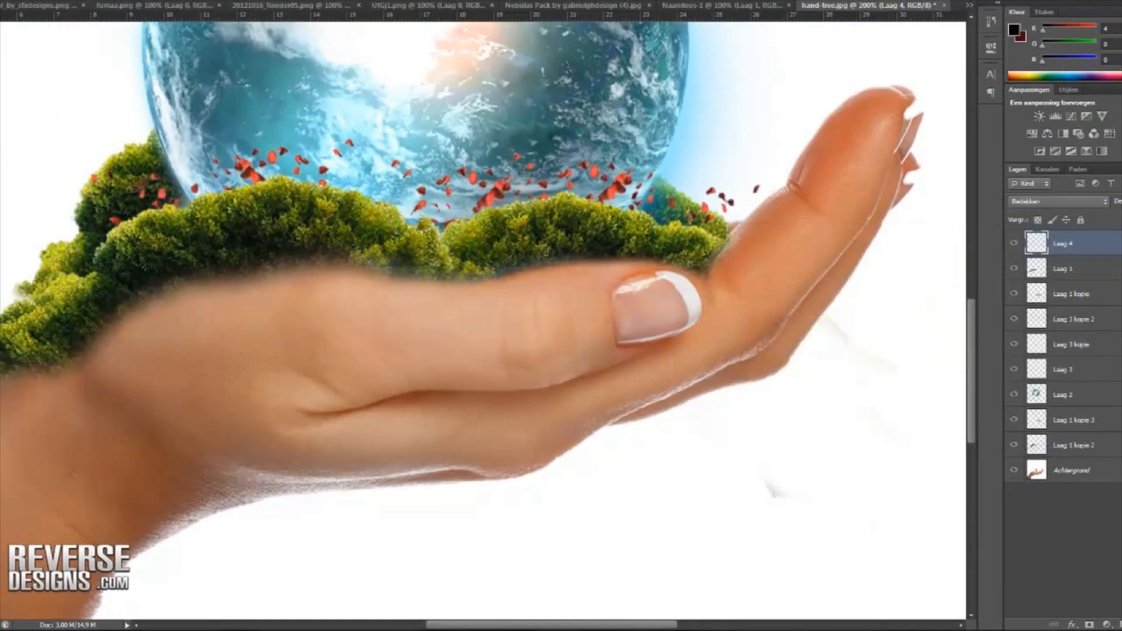
pyautogui.click(3, 2)
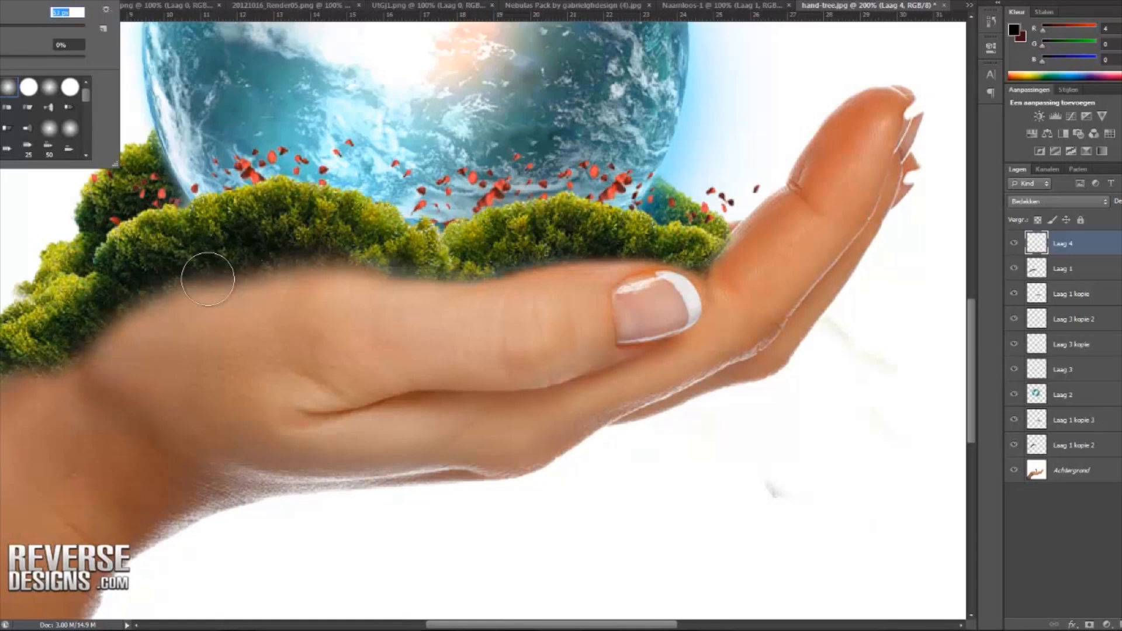
pyautogui.moveTo(170, 275); pyautogui.dragTo(155, 280)
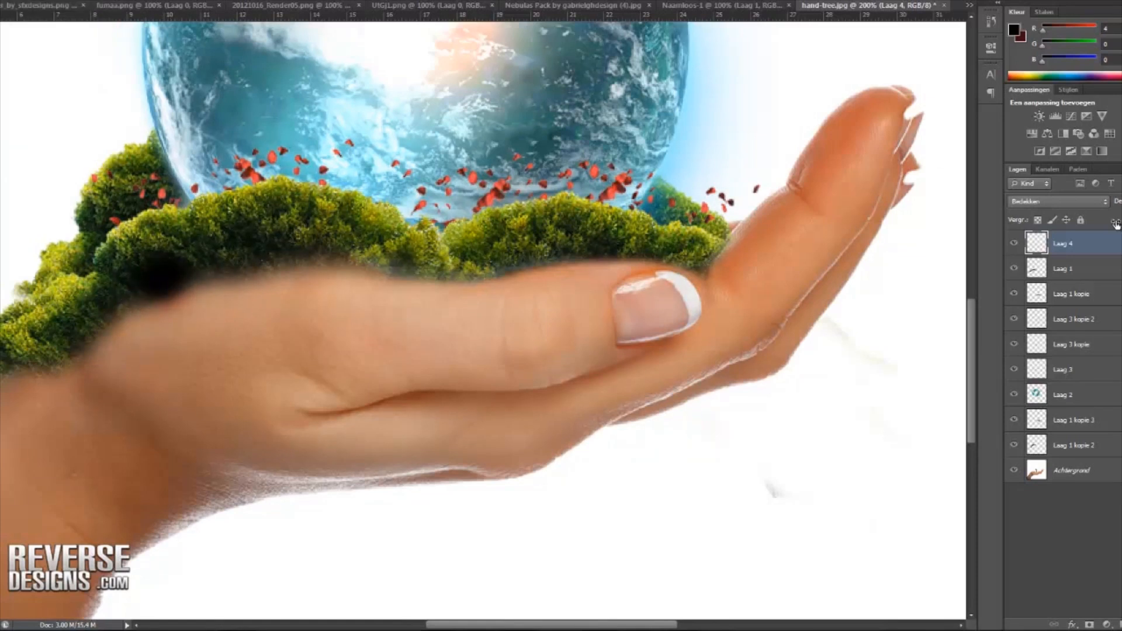
pyautogui.hotkey('ctrl', 'z')
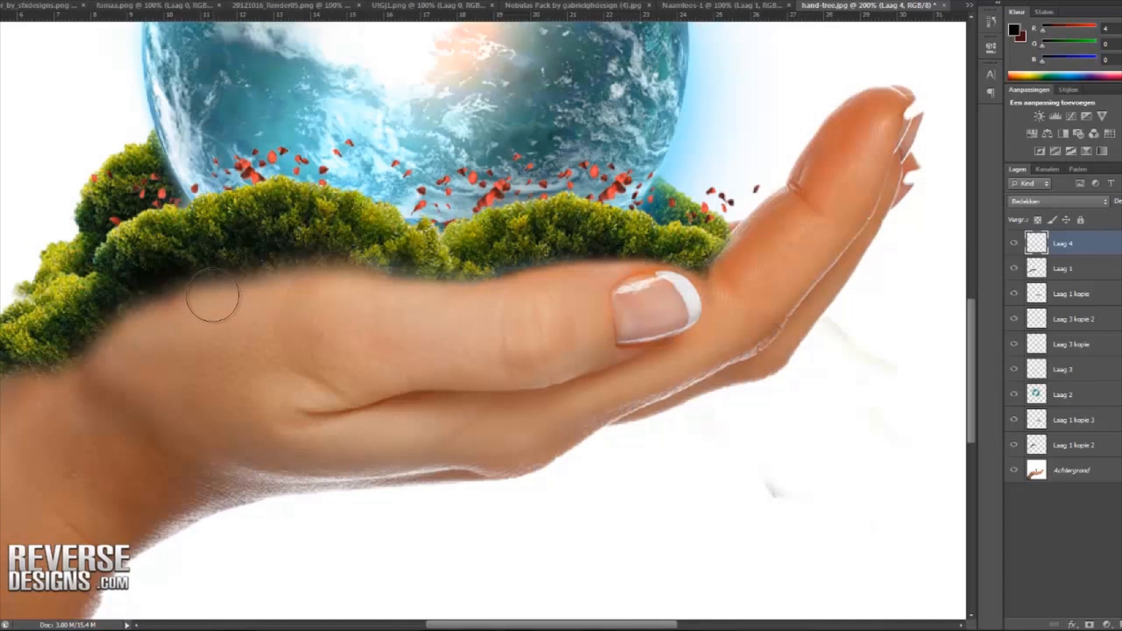
pyautogui.moveTo(181, 268)
pyautogui.mouseDown()
pyautogui.moveTo(350, 266)
pyautogui.moveTo(516, 278)
pyautogui.moveTo(727, 244)
pyautogui.moveTo(700, 264)
pyautogui.moveTo(246, 277)
pyautogui.moveTo(119, 315)
pyautogui.moveTo(3, 385)
pyautogui.mouseUp()
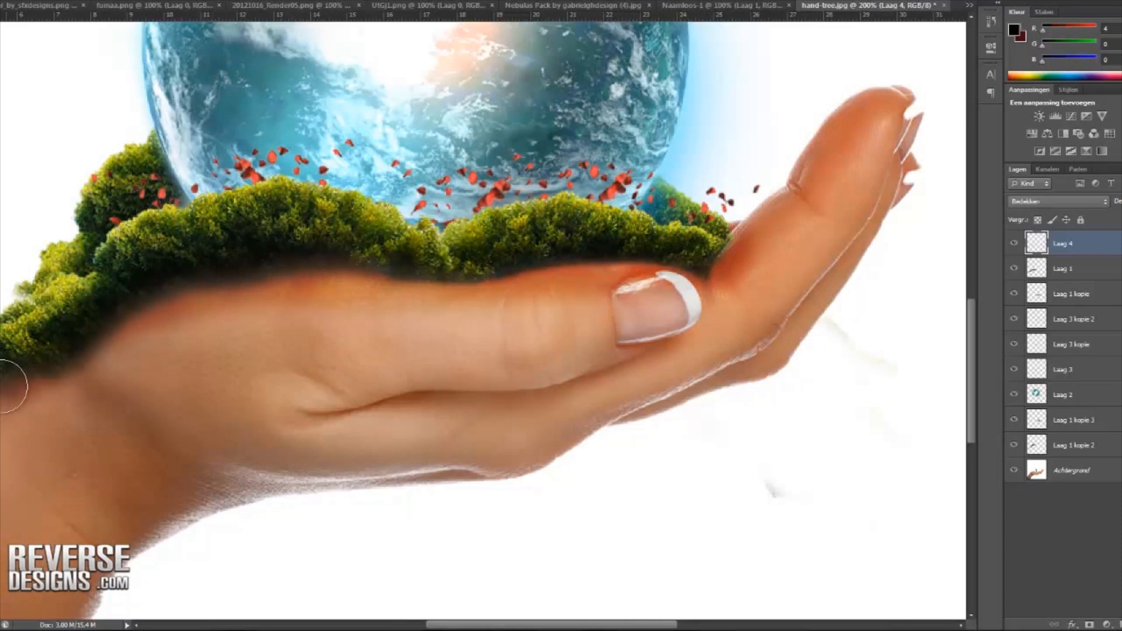
pyautogui.moveTo(483, 627); pyautogui.dragTo(442, 627)
pyautogui.moveTo(165, 388)
pyautogui.mouseDown()
pyautogui.moveTo(130, 393)
pyautogui.moveTo(109, 417)
pyautogui.mouseUp()
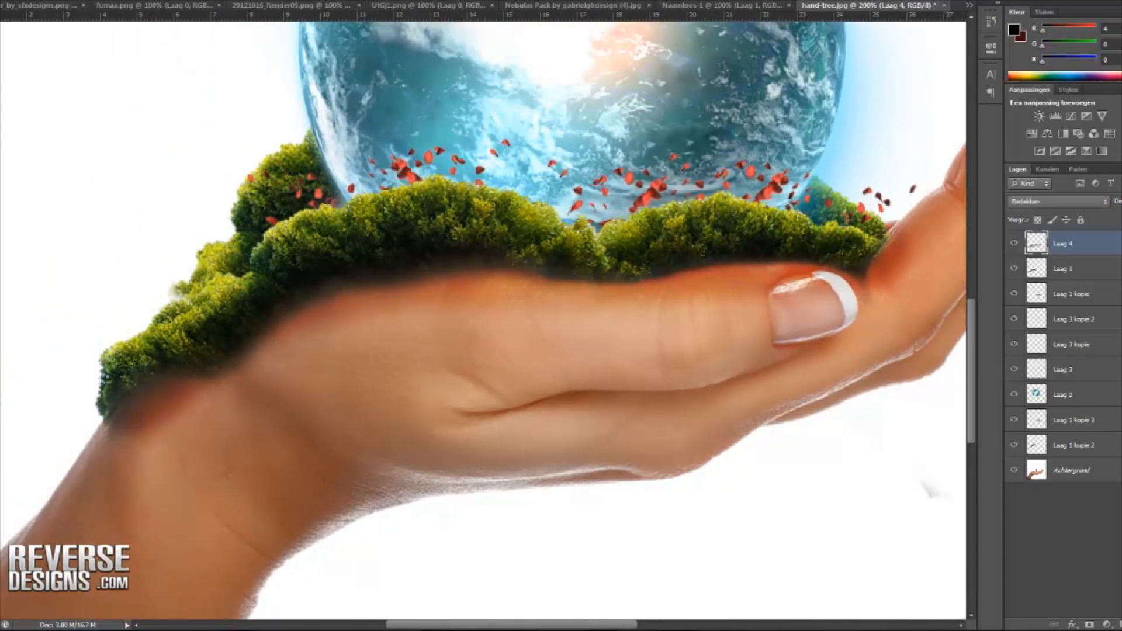
# Step: Darken the hand on the Achtergrond layer with the Burn tool along the foliage edge, from the wrist to the index finger
pyautogui.rightClick(0, 225)
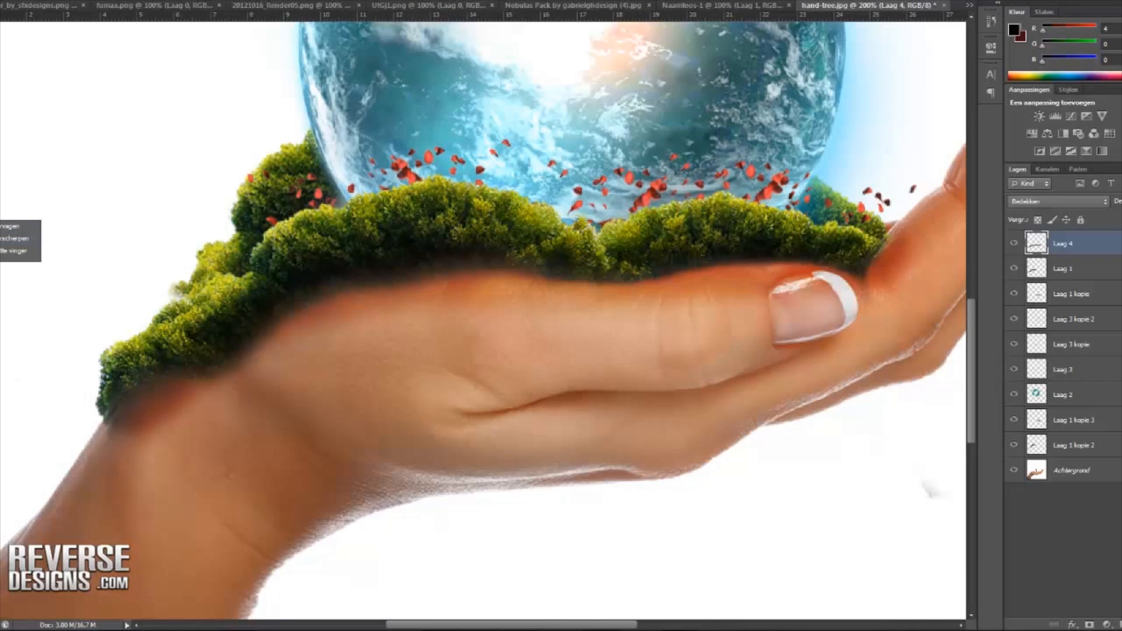
pyautogui.rightClick(0, 243)
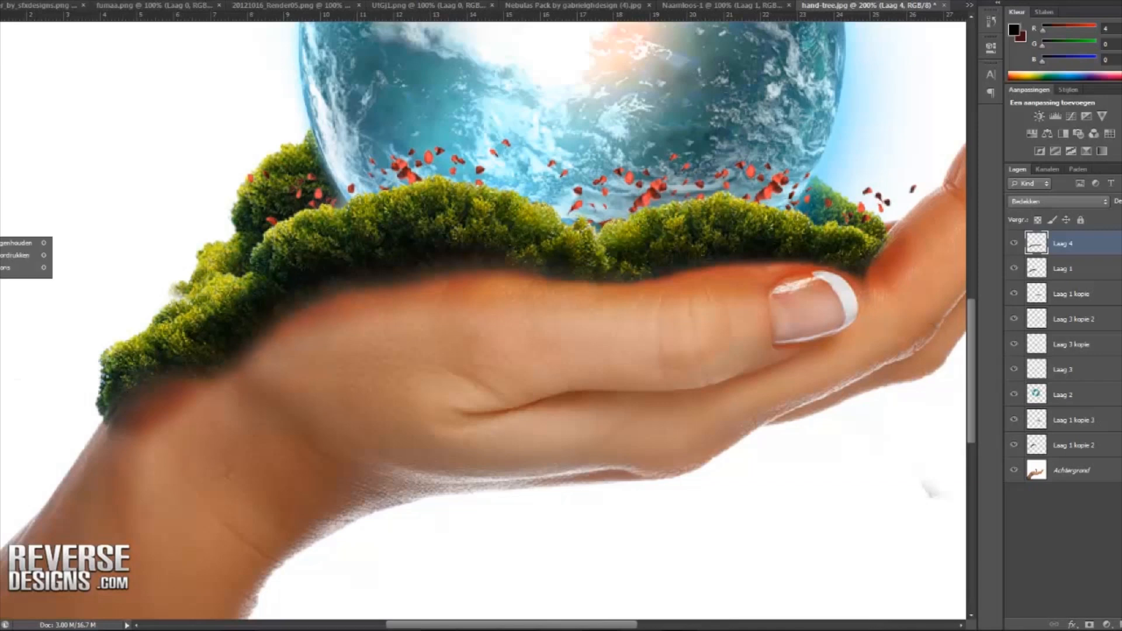
pyautogui.click(4, 257)
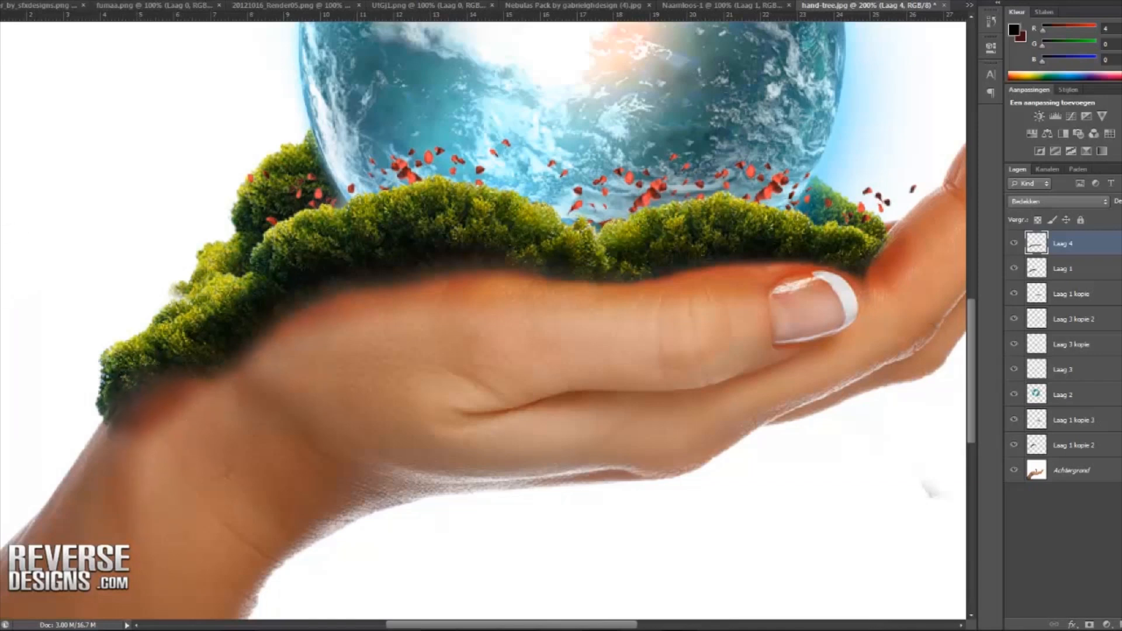
pyautogui.click(1072, 470)
pyautogui.moveTo(223, 435)
pyautogui.mouseDown()
pyautogui.moveTo(138, 399)
pyautogui.moveTo(320, 280)
pyautogui.moveTo(304, 292)
pyautogui.moveTo(455, 264)
pyautogui.moveTo(881, 238)
pyautogui.mouseUp()
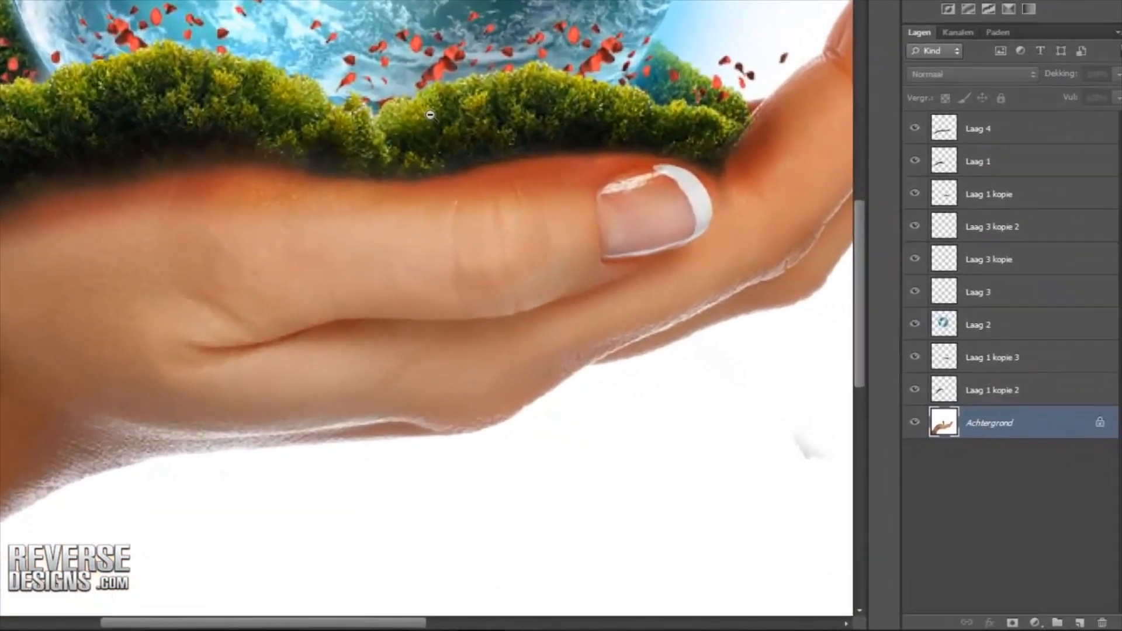
# Step: Add a new layer above Laag 4 and set its blend mode to Lineair tegenhouden (toevoegen)
pyautogui.keyDown('alt'); pyautogui.click(638, 213); pyautogui.keyUp('alt')
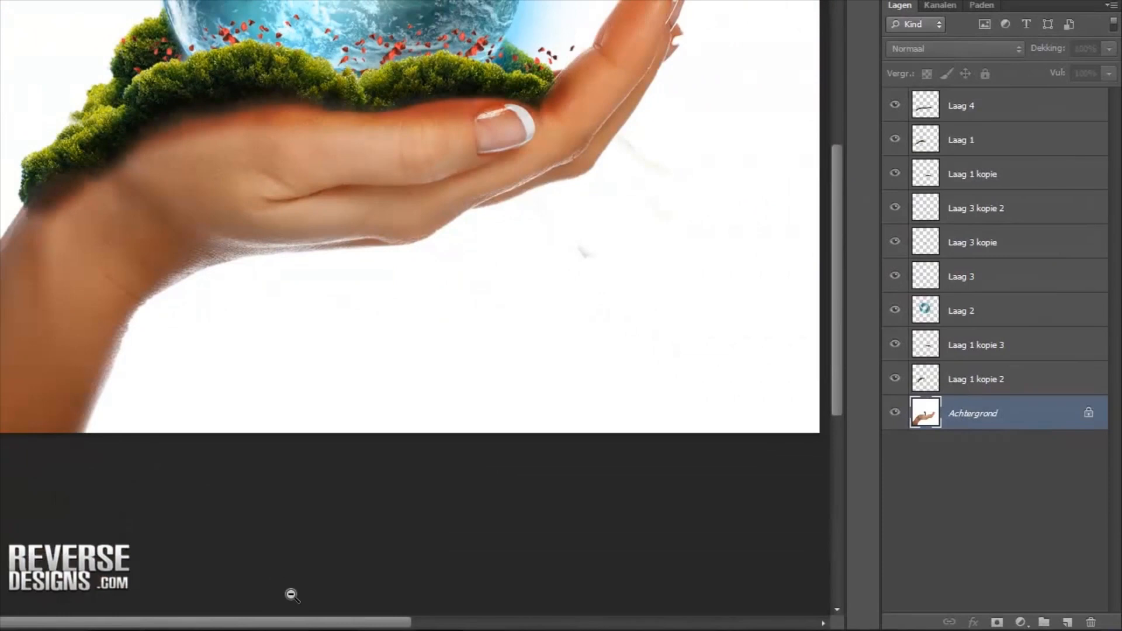
pyautogui.moveTo(292, 624); pyautogui.dragTo(347, 624)
pyautogui.scroll(3, 343, 349)
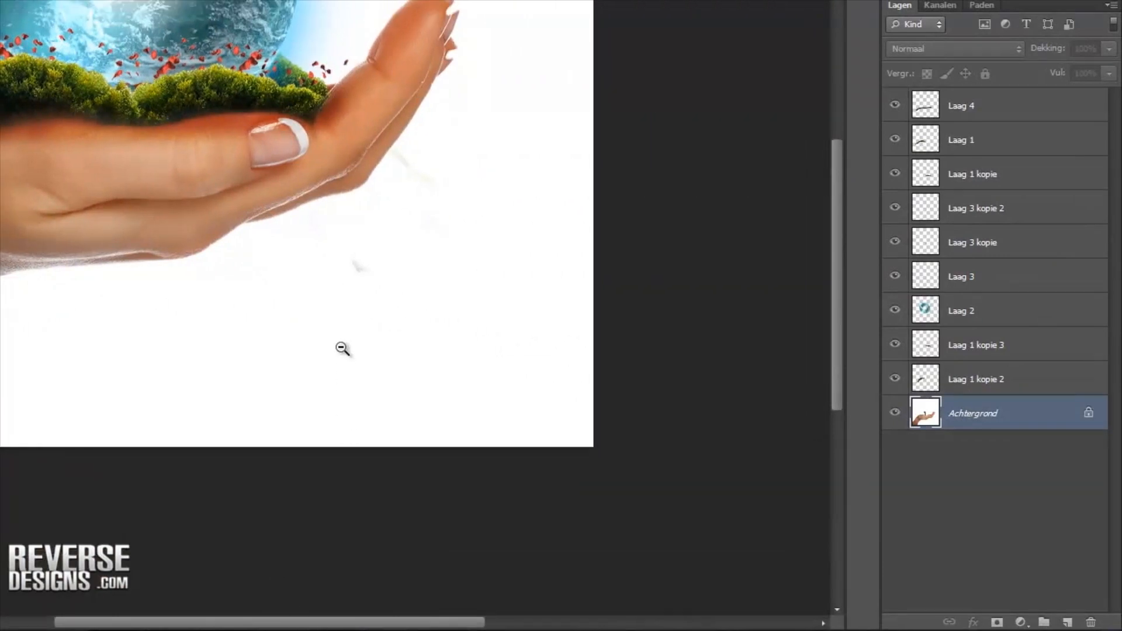
pyautogui.scroll(2, 343, 349)
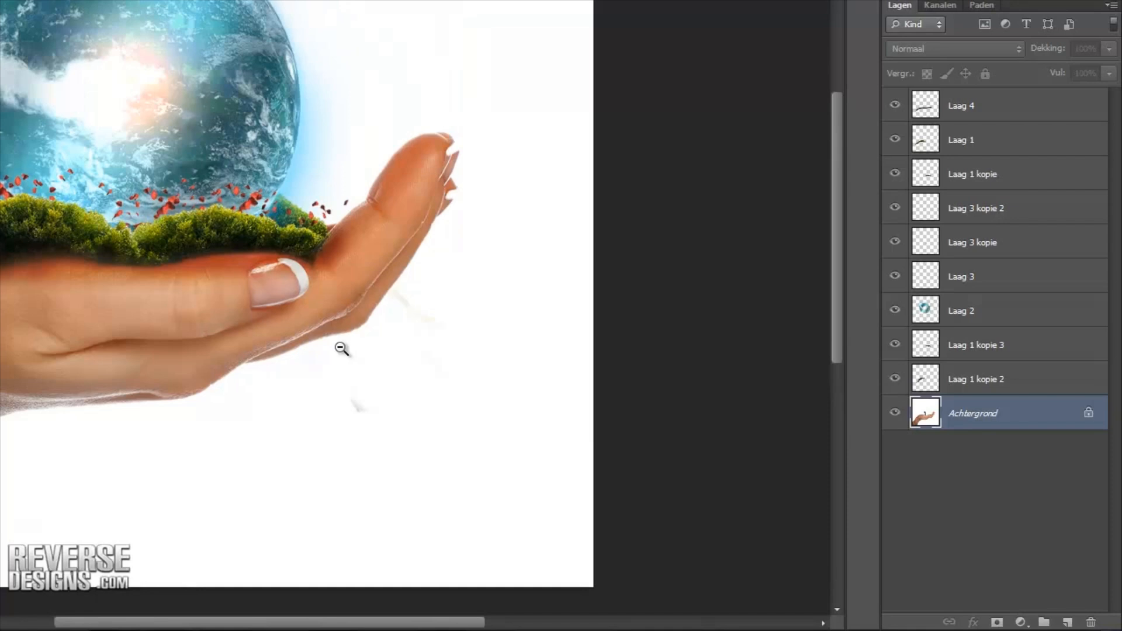
pyautogui.click(981, 114)
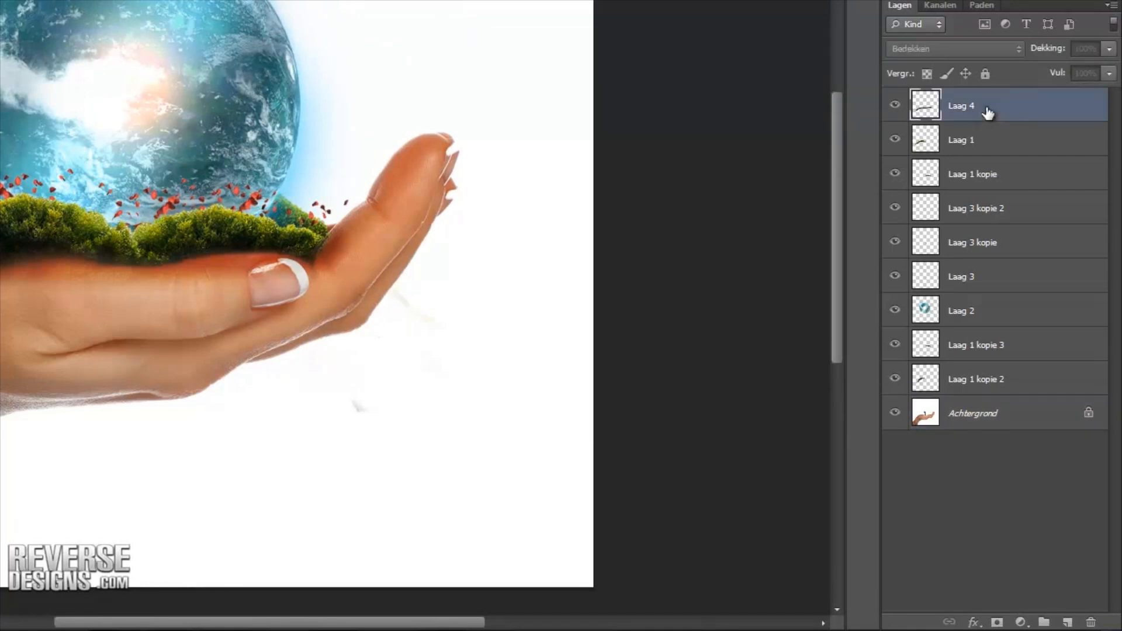
pyautogui.click(1067, 621)
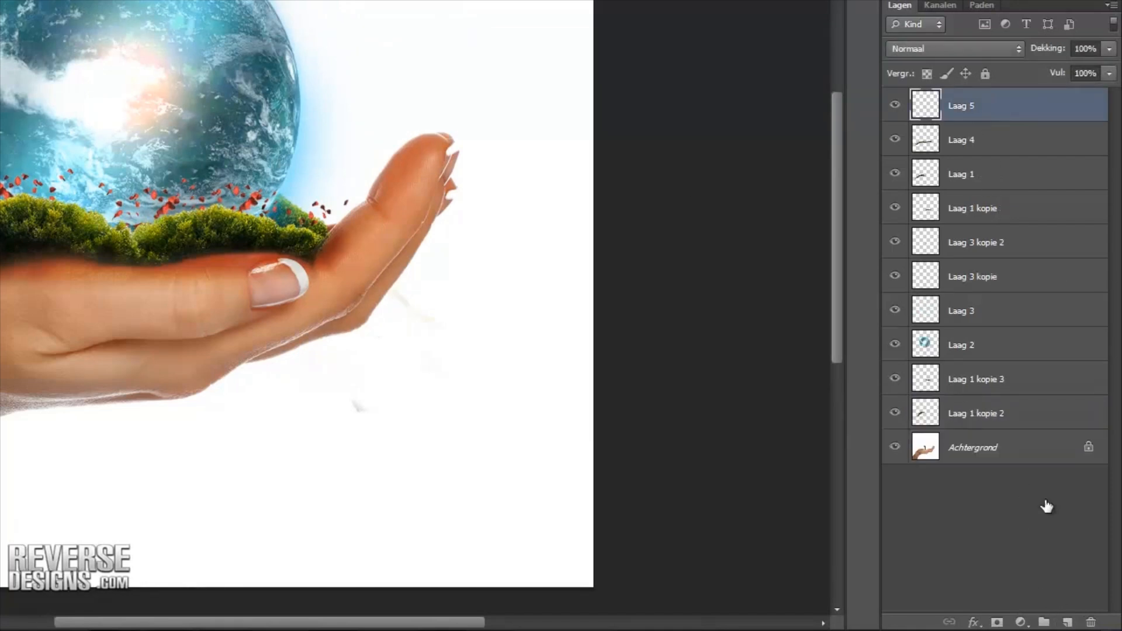
pyautogui.click(997, 52)
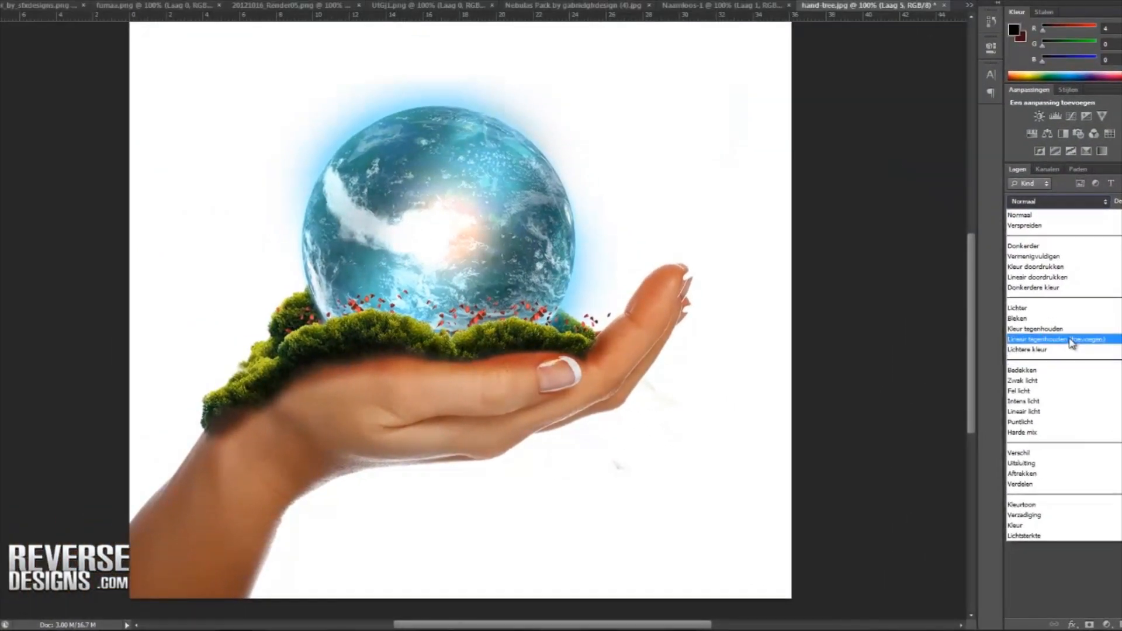
pyautogui.click(1072, 342)
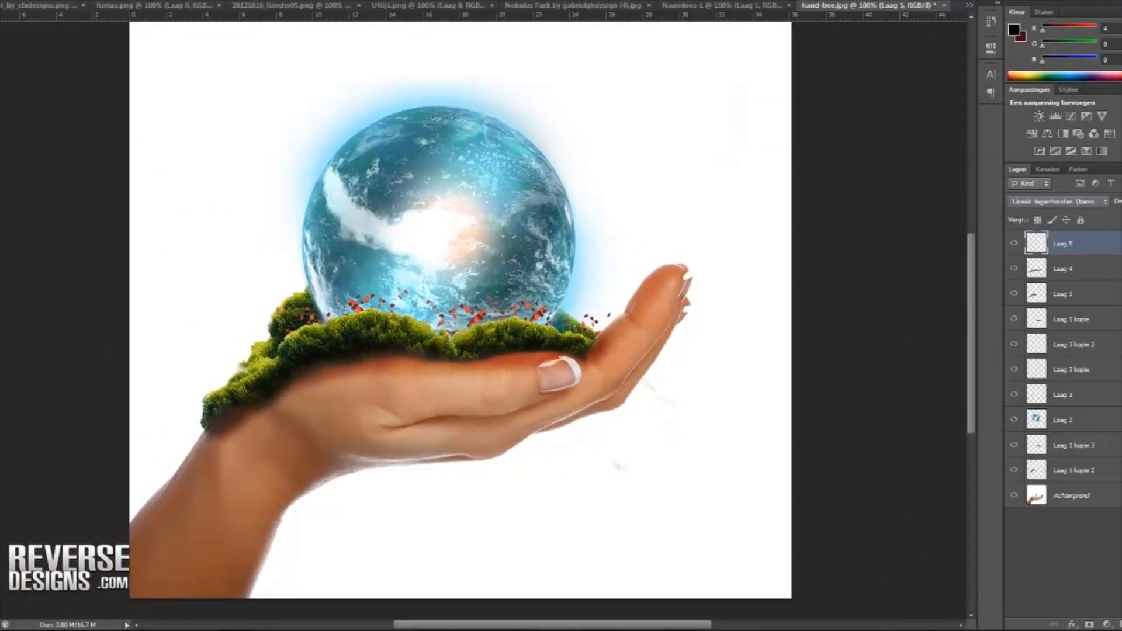
# Step: Paint soft cyan (#06f1fa) glow spots on Laag 5 where the planet's lower edge meets the foliage
pyautogui.click(1014, 30)
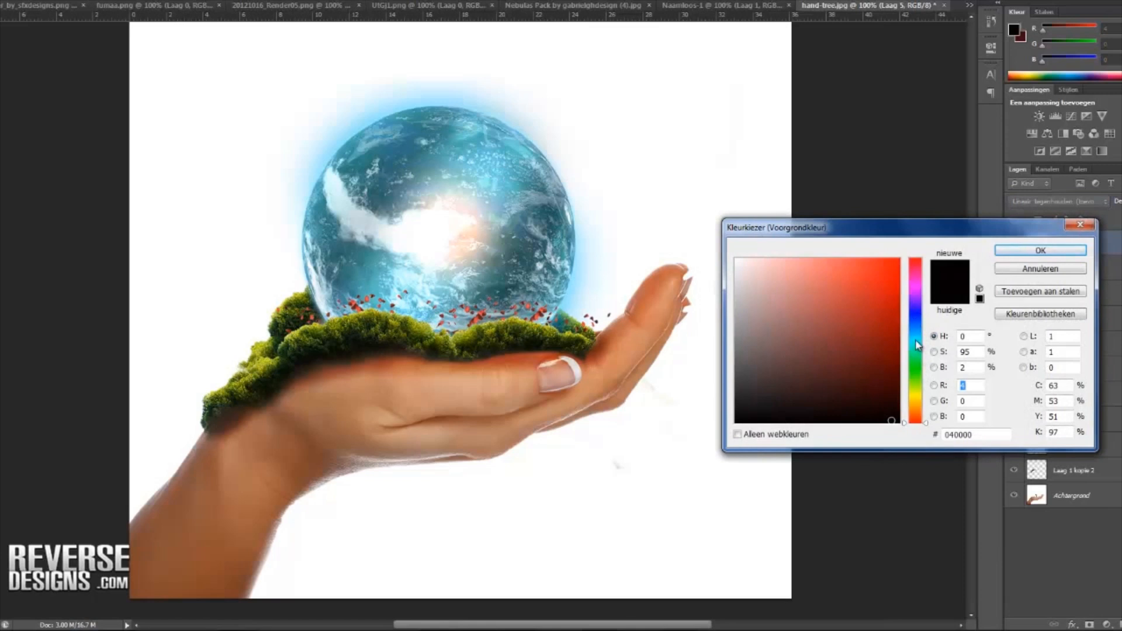
pyautogui.click(915, 339)
pyautogui.click(896, 262)
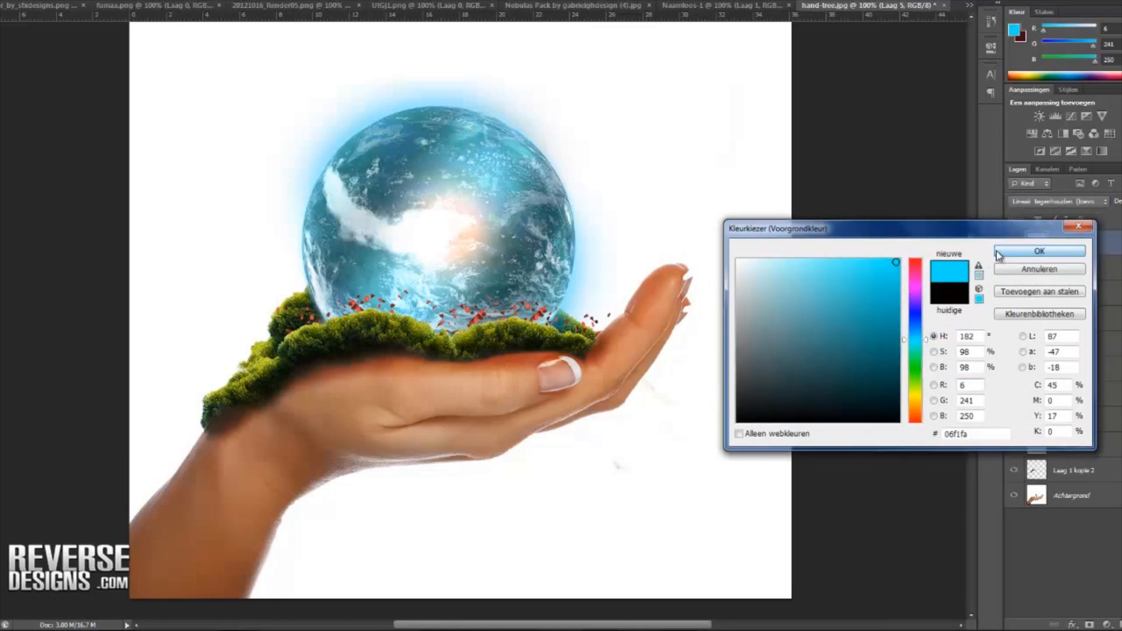
pyautogui.click(998, 255)
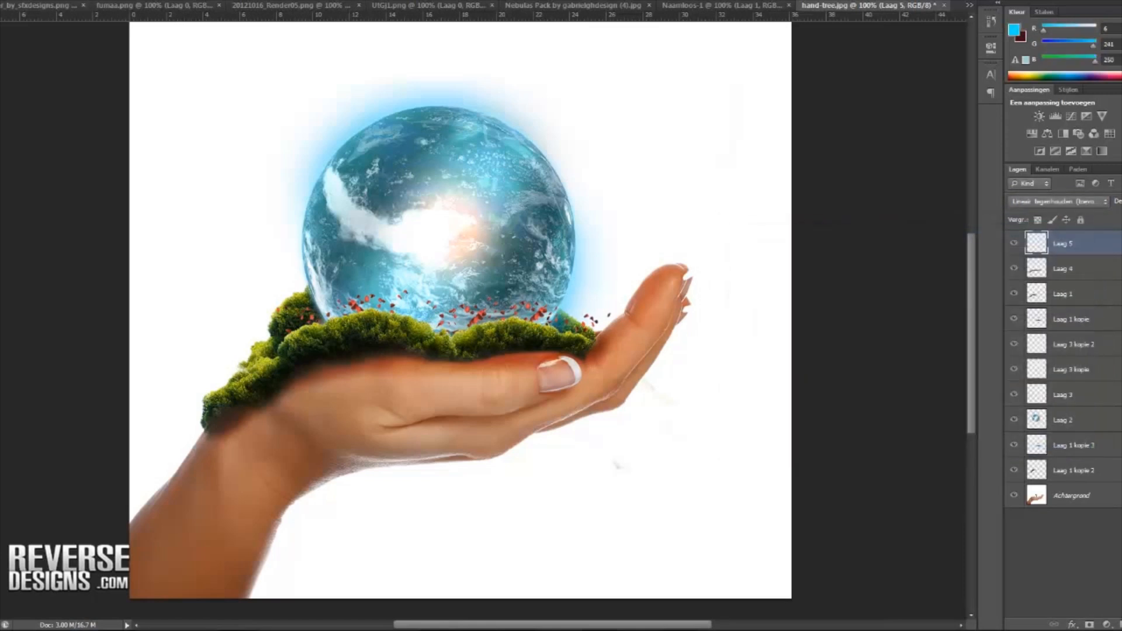
pyautogui.rightClick(3, 33)
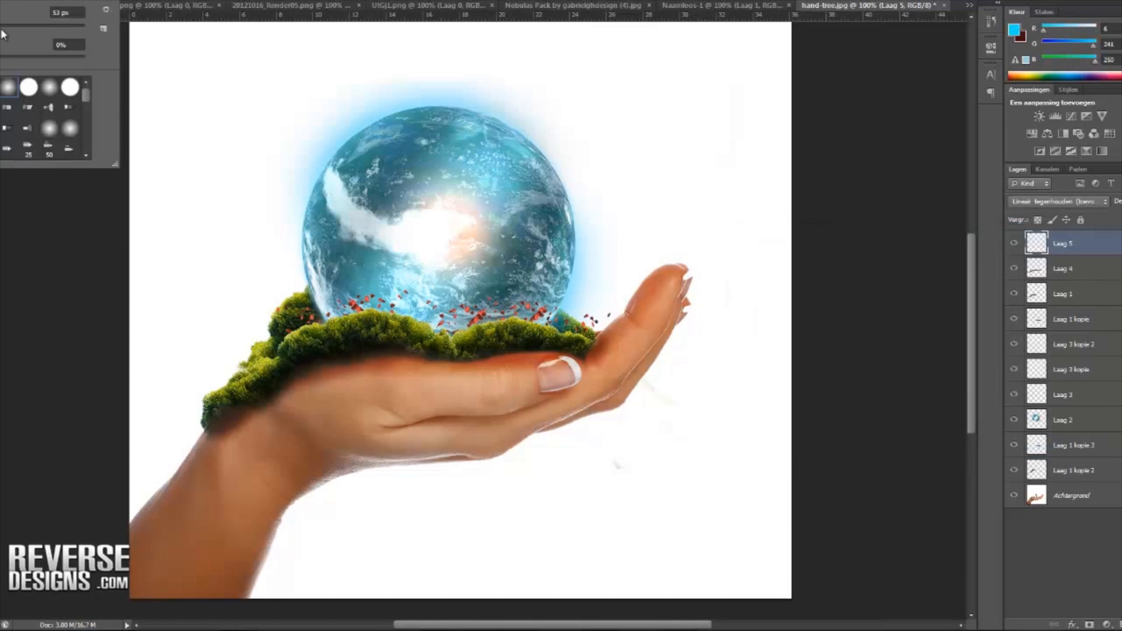
pyautogui.click(444, 333)
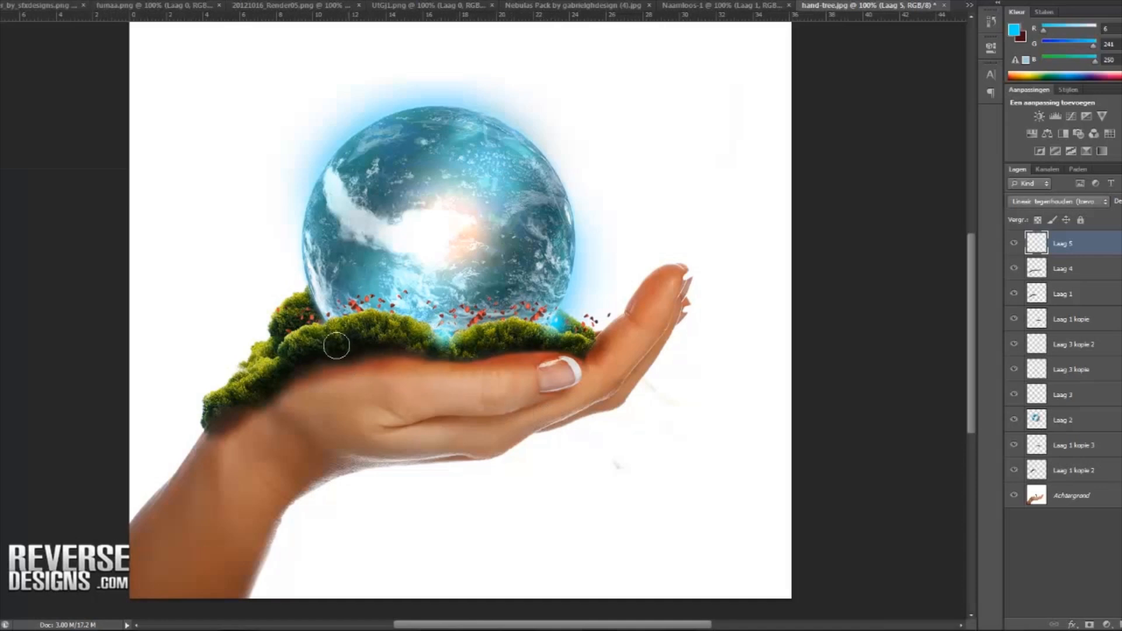
pyautogui.click(317, 323)
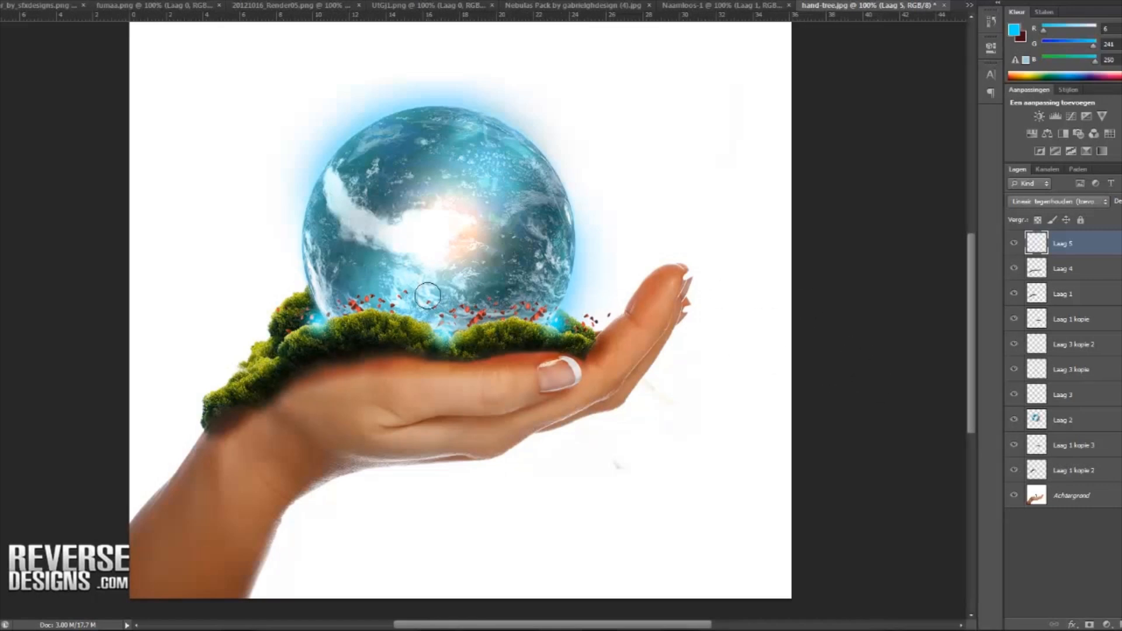
# Step: Paint near-black shading on Laag 4 around the planet's upper rim and sides with a larger soft brush
pyautogui.click(1063, 271)
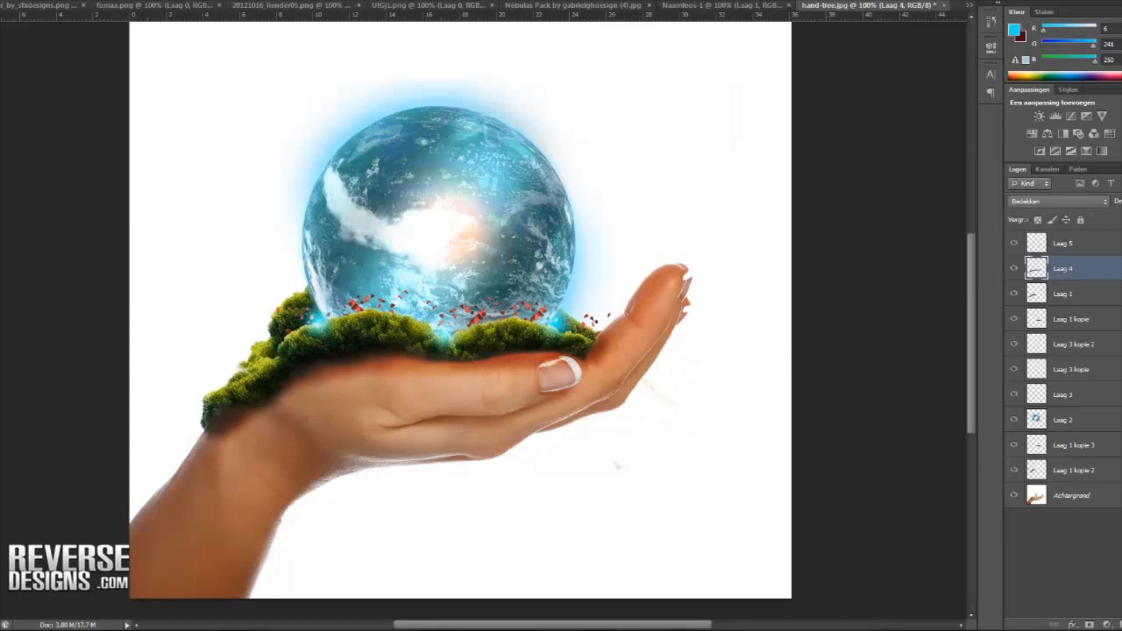
pyautogui.click(1014, 29)
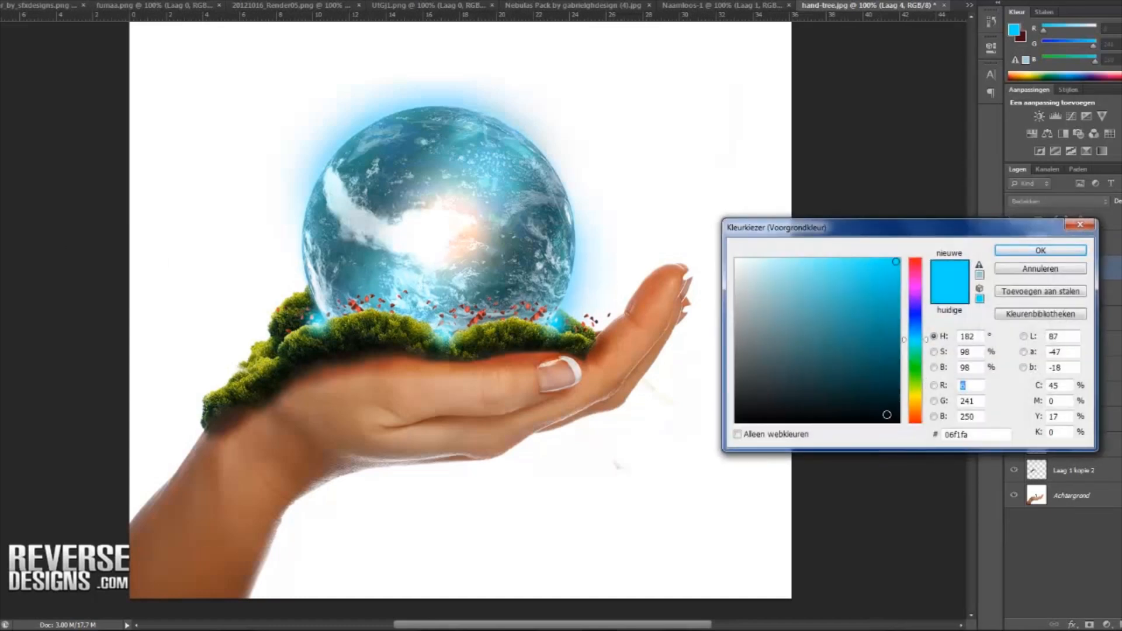
pyautogui.click(893, 421)
pyautogui.click(1040, 250)
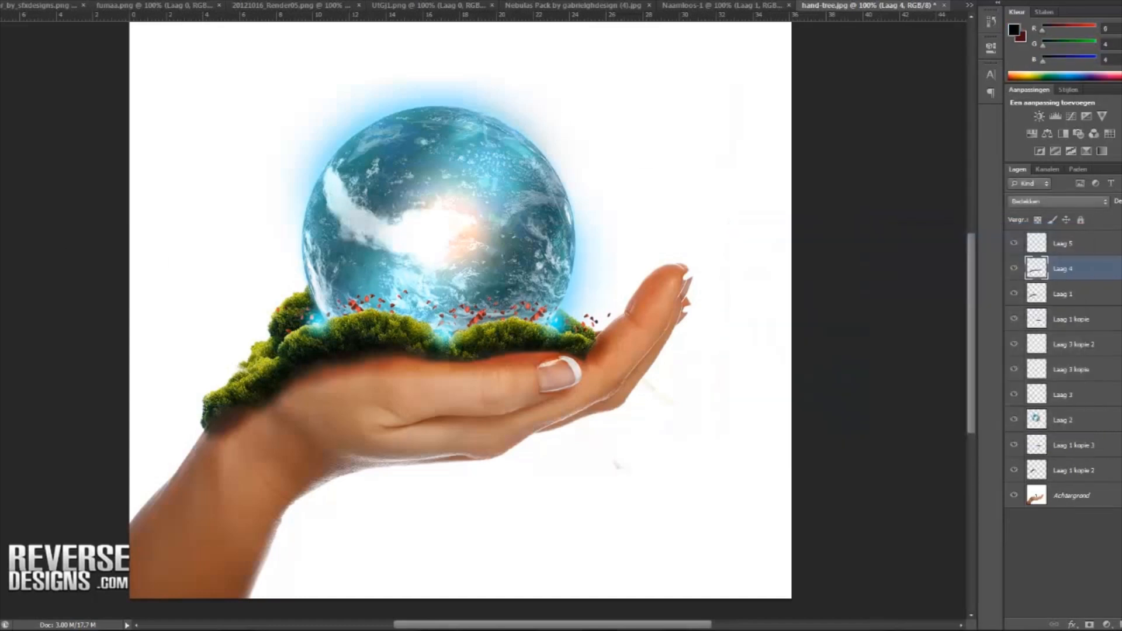
pyautogui.click(4, 1)
pyautogui.moveTo(24, 27); pyautogui.dragTo(17, 27)
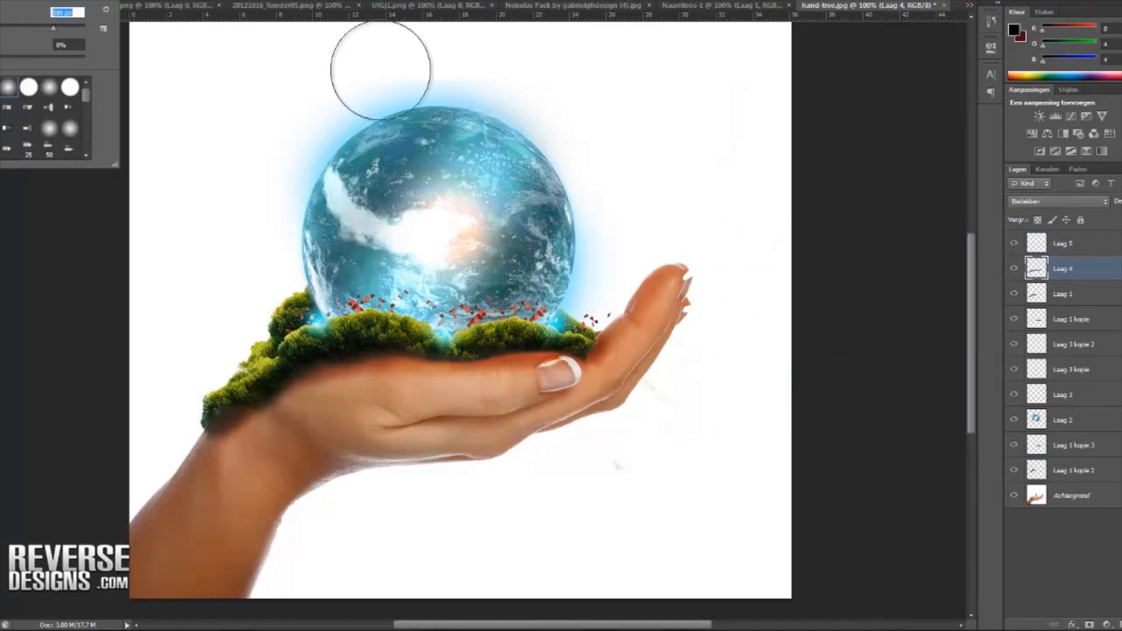
pyautogui.click(423, 81)
pyautogui.moveTo(534, 140)
pyautogui.mouseDown()
pyautogui.moveTo(569, 200)
pyautogui.moveTo(542, 281)
pyautogui.moveTo(556, 138)
pyautogui.moveTo(419, 113)
pyautogui.moveTo(321, 156)
pyautogui.moveTo(310, 234)
pyautogui.moveTo(325, 275)
pyautogui.moveTo(312, 240)
pyautogui.moveTo(382, 167)
pyautogui.mouseUp()
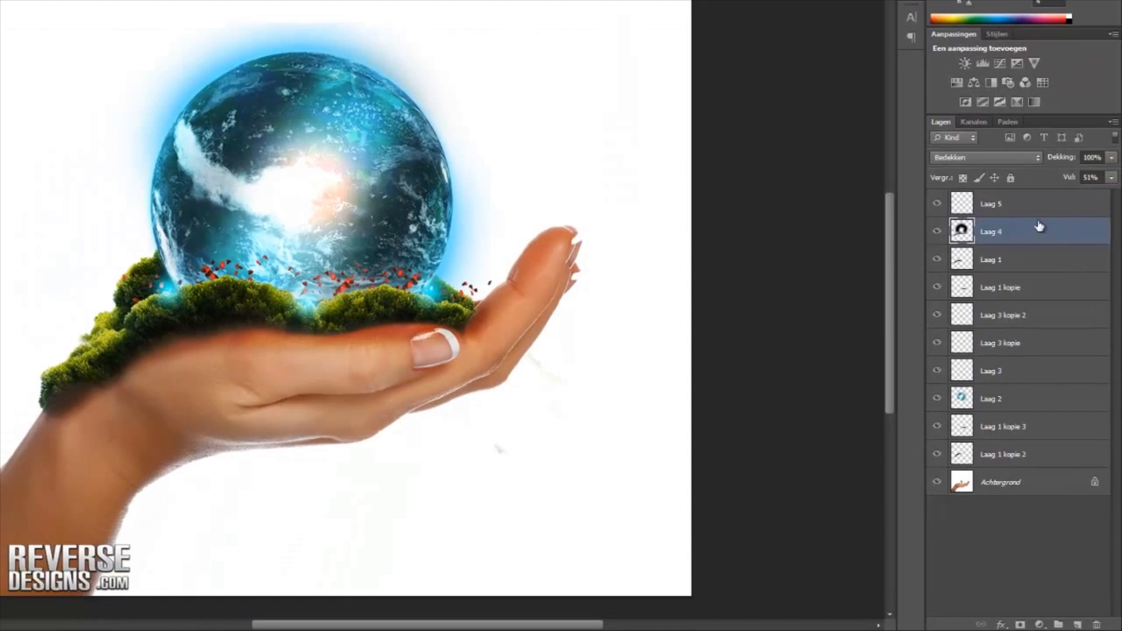
# Step: Add a Fotofilter adjustment layer above Laag 5 with a density of 55%
pyautogui.click(1033, 214)
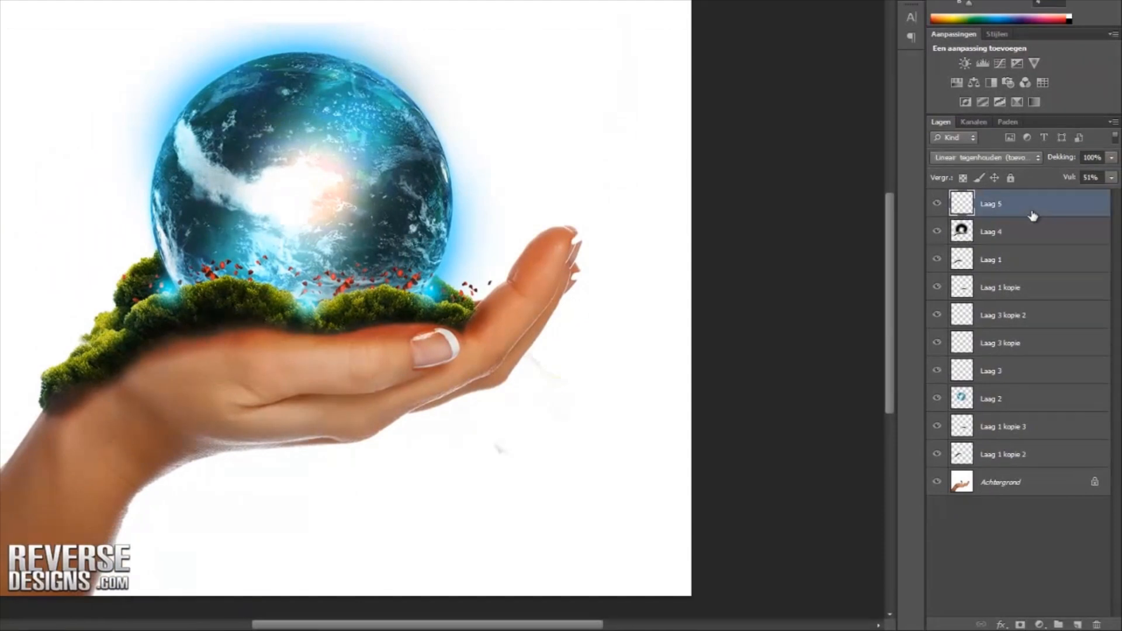
pyautogui.click(1040, 625)
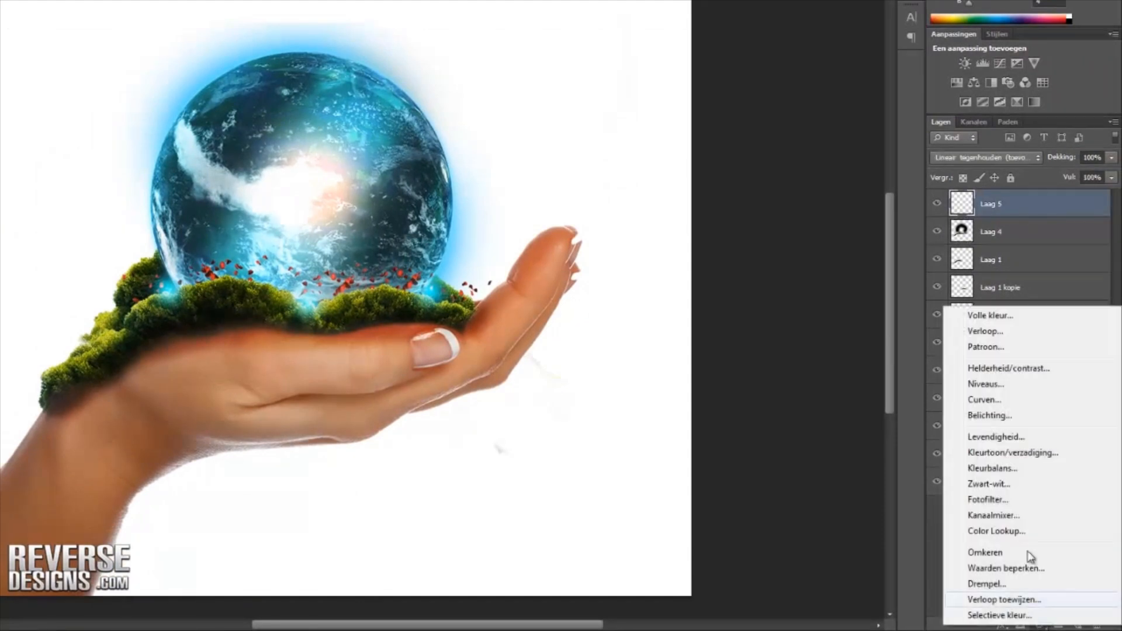
pyautogui.click(1007, 500)
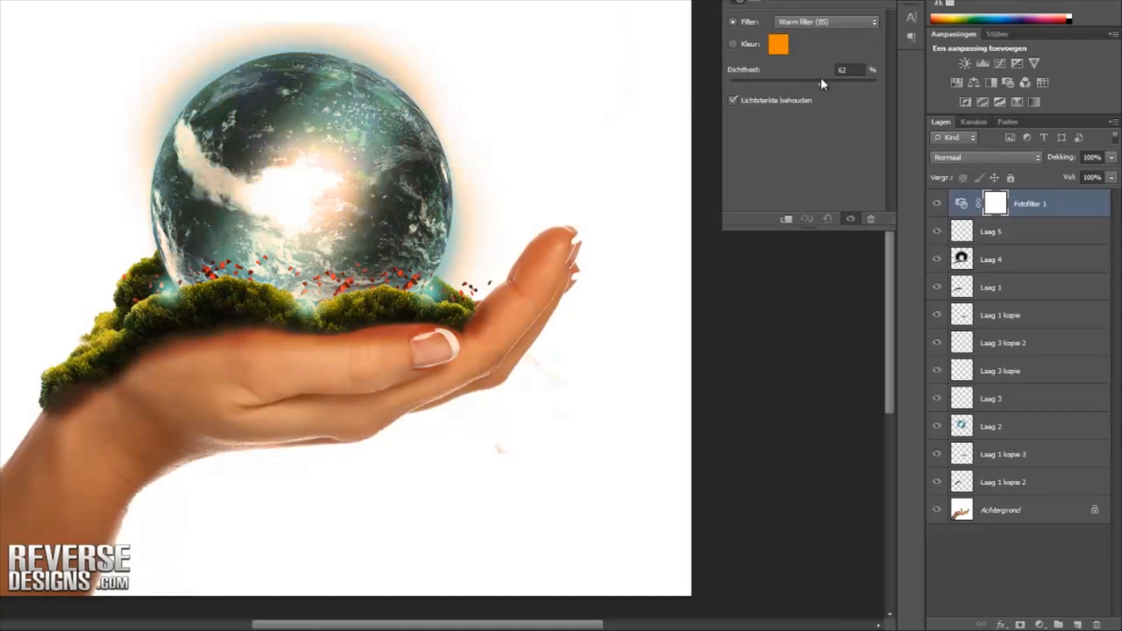
# Step: Compare the photo filter presets on Fotofilter 1 and settle on Diepgroen
pyautogui.click(859, 22)
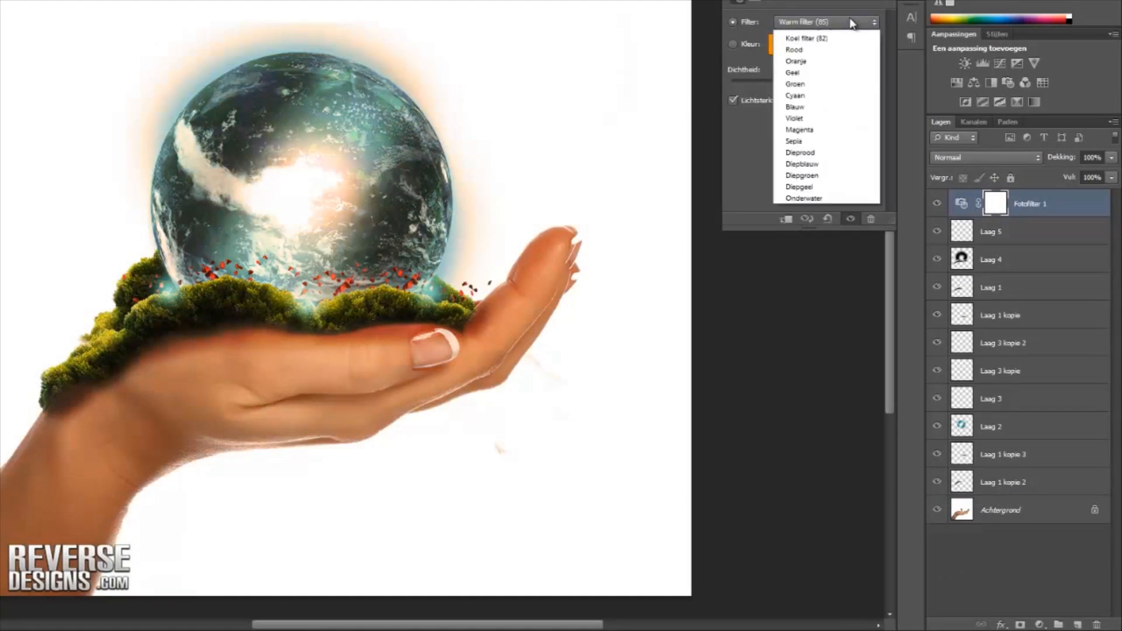
pyautogui.click(816, 48)
pyautogui.press('Down')
pyautogui.press('Down')
pyautogui.press('Down')
pyautogui.press('Down')
pyautogui.press('Down')
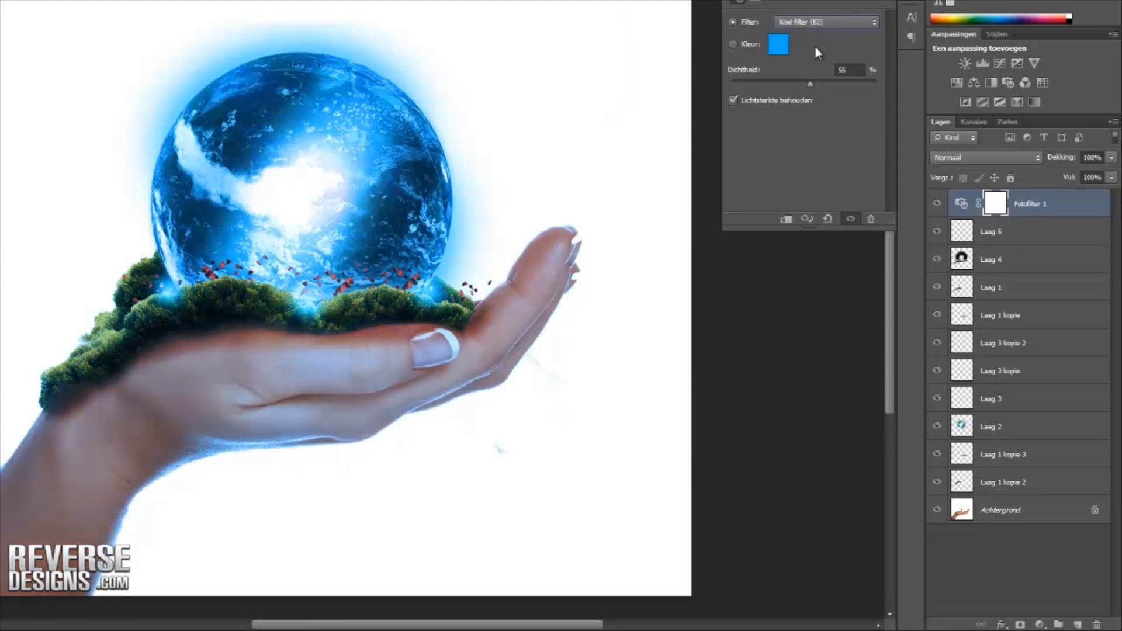
pyautogui.press('Up')
pyautogui.press('Down')
pyautogui.press('Down')
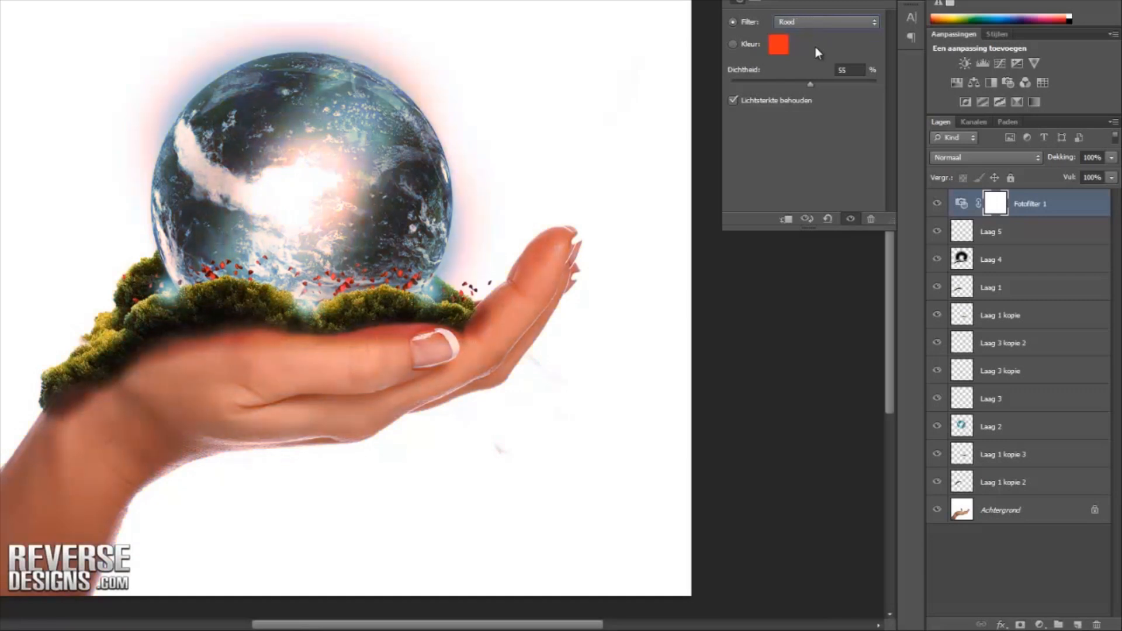
pyautogui.press('Down')
pyautogui.press('Down')
pyautogui.press('Down')
pyautogui.press('Down')
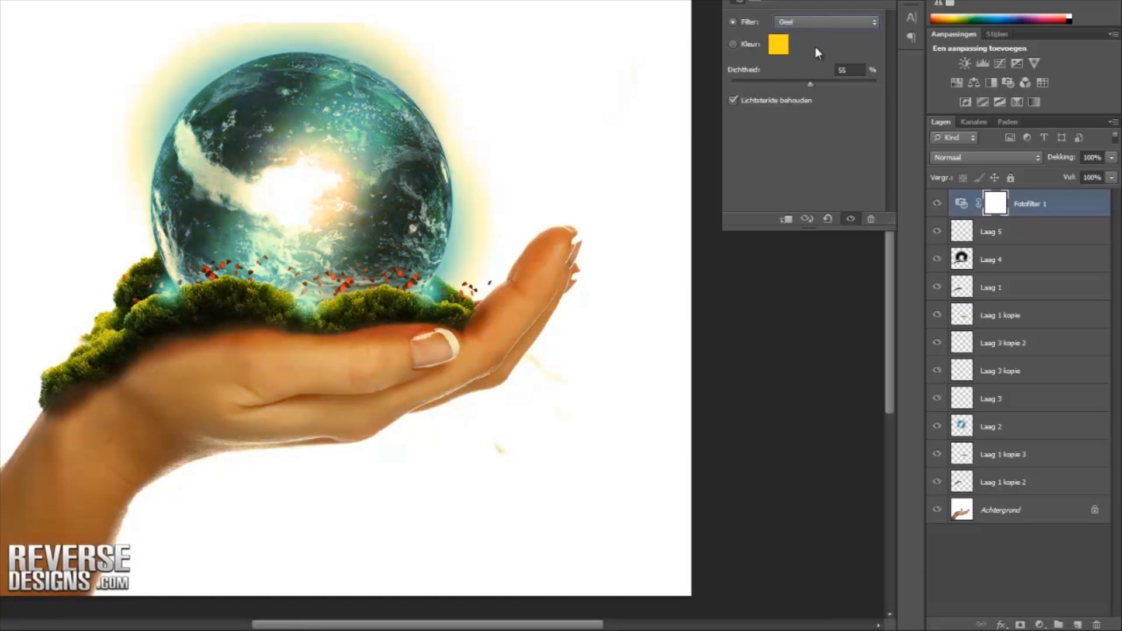
pyautogui.press('Down')
pyautogui.press('Down')
pyautogui.press('Down')
pyautogui.press('Down')
pyautogui.press('Down')
pyautogui.press('Down')
pyautogui.press('Down')
pyautogui.press('Down')
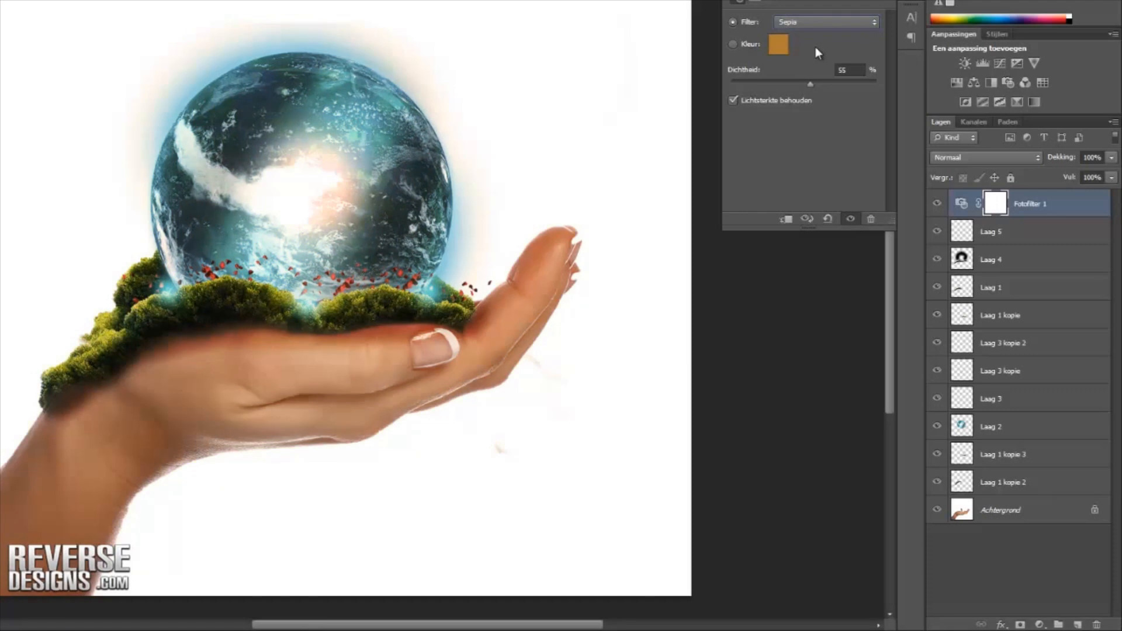
pyautogui.press('Down')
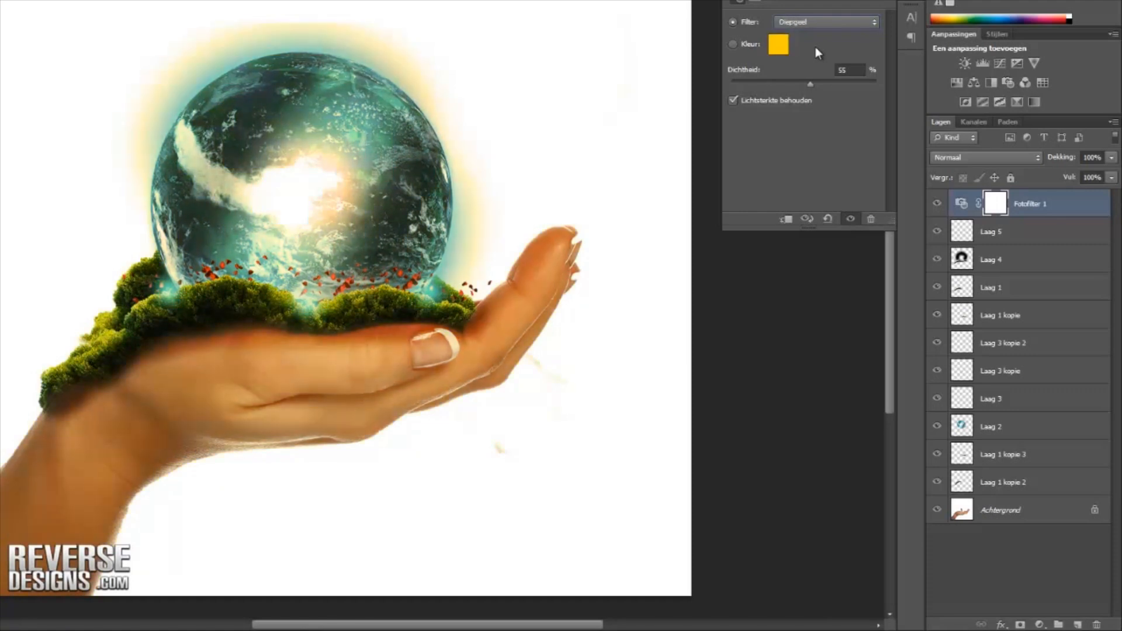
pyautogui.press('Up')
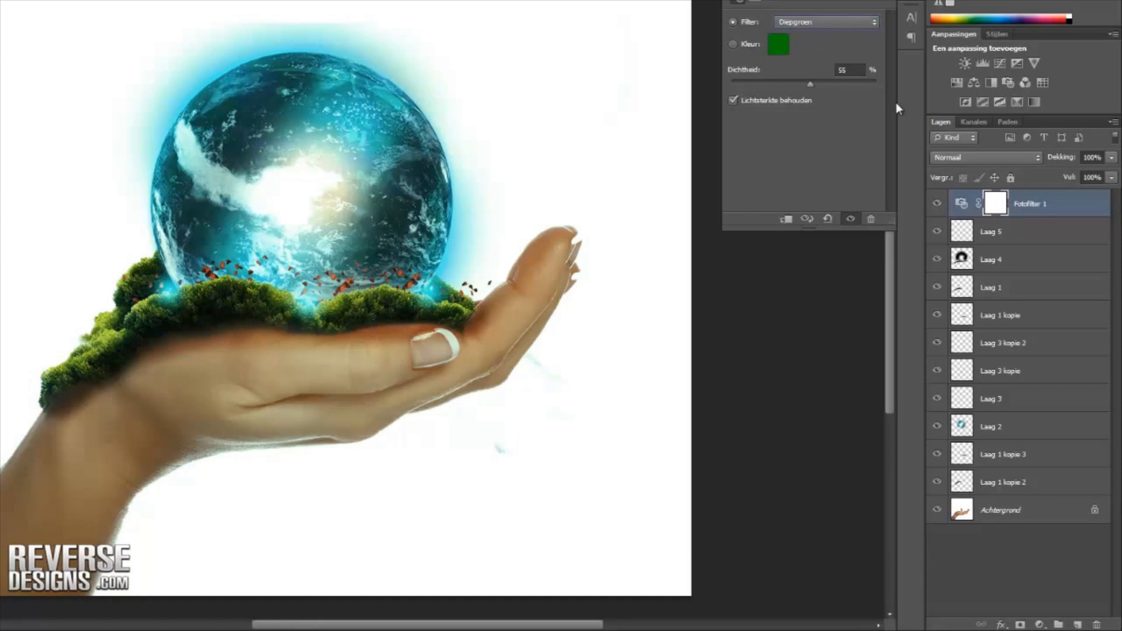
# Step: Add a Verloop toewijzen adjustment layer above Fotofilter 1 and set its blend mode to Bedekken
pyautogui.click(1039, 624)
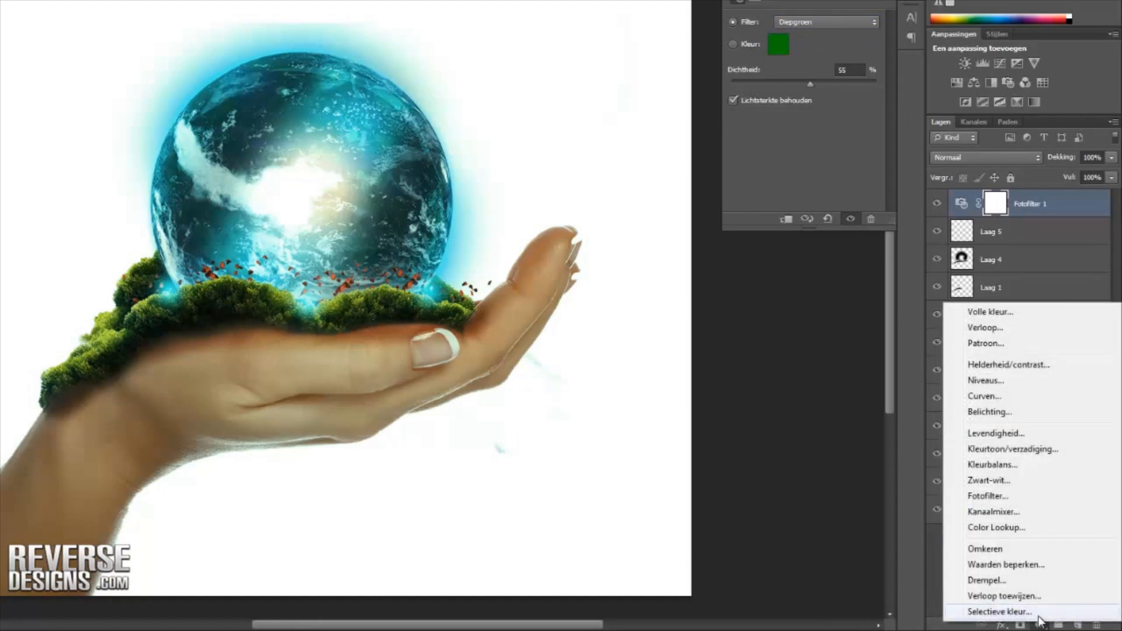
pyautogui.click(1033, 598)
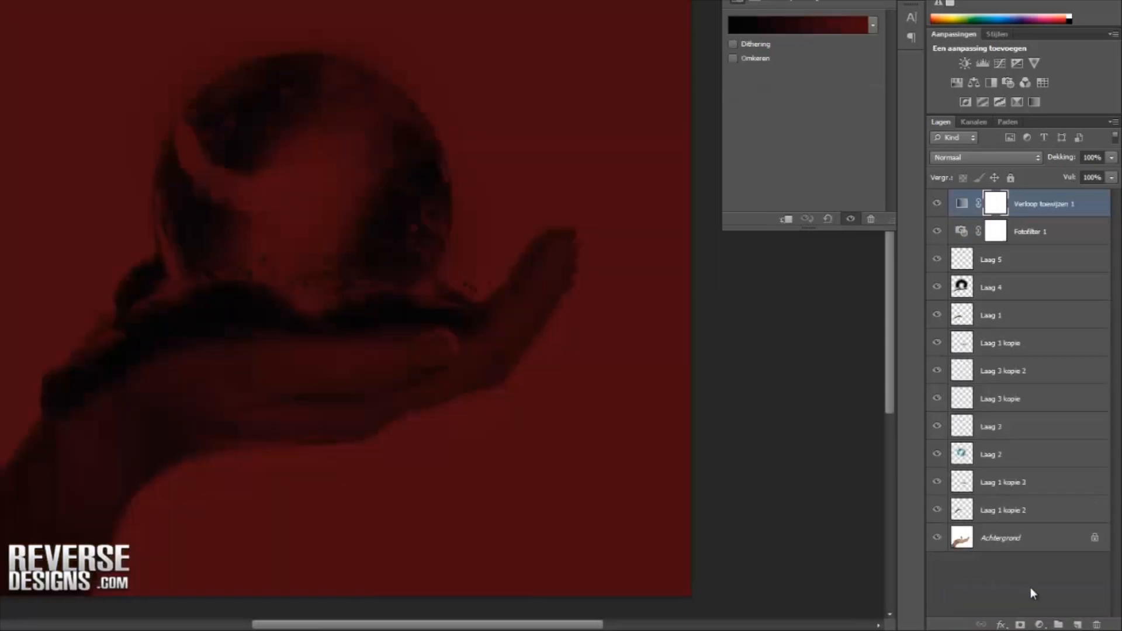
pyautogui.click(972, 158)
pyautogui.click(955, 343)
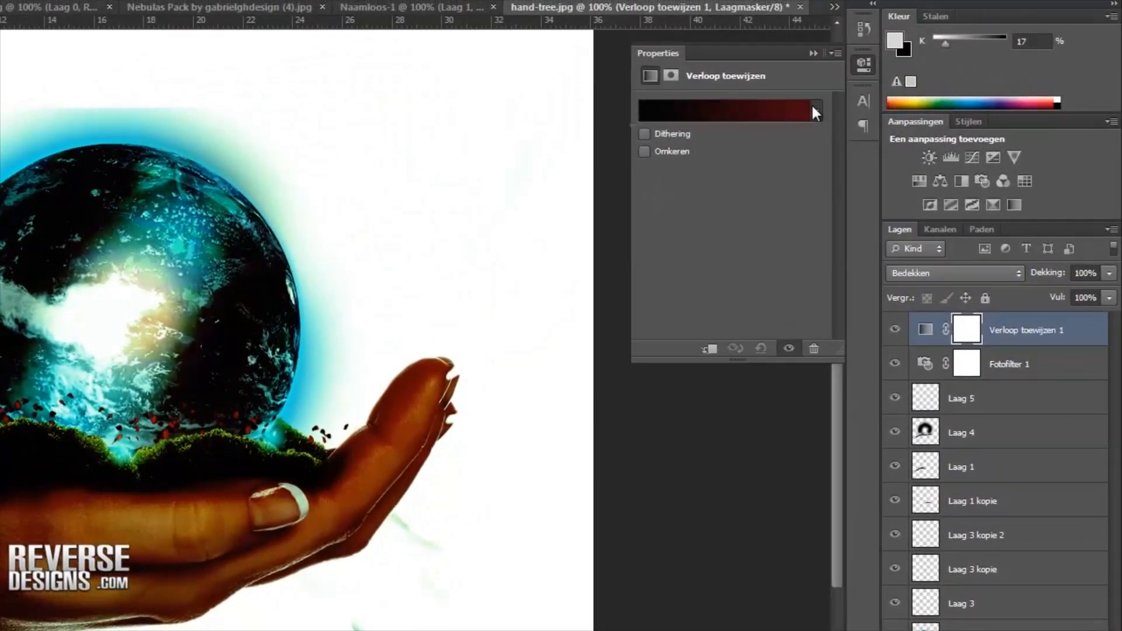
# Step: Apply the Zwart, wit gradient to the gradient map and set the layer's fill (Vul) to 69%
pyautogui.click(872, 25)
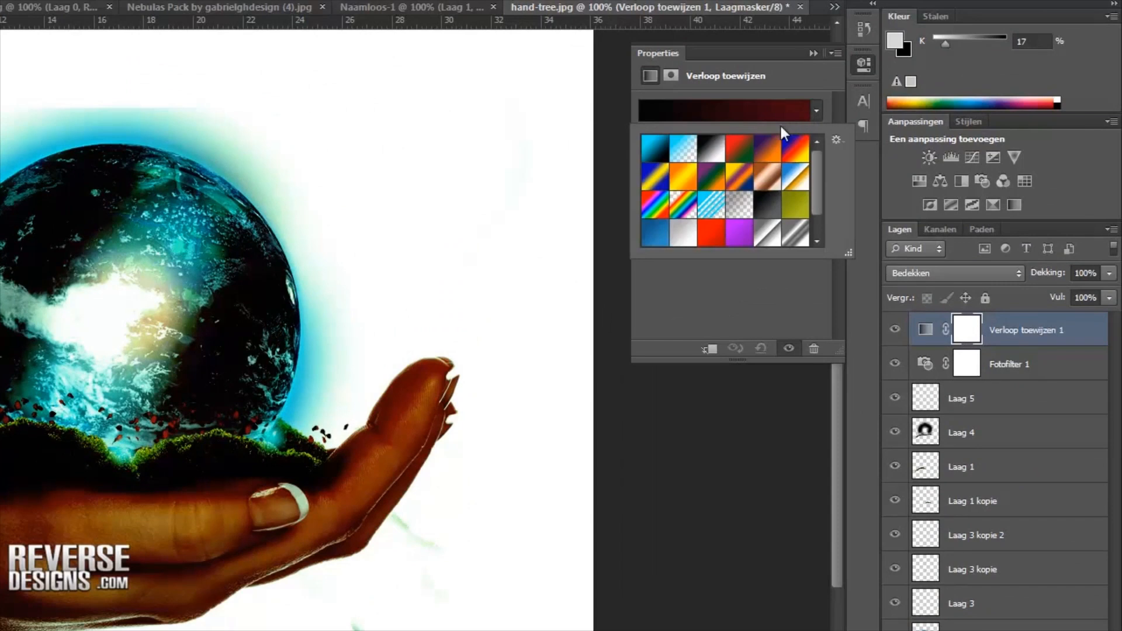
pyautogui.click(711, 153)
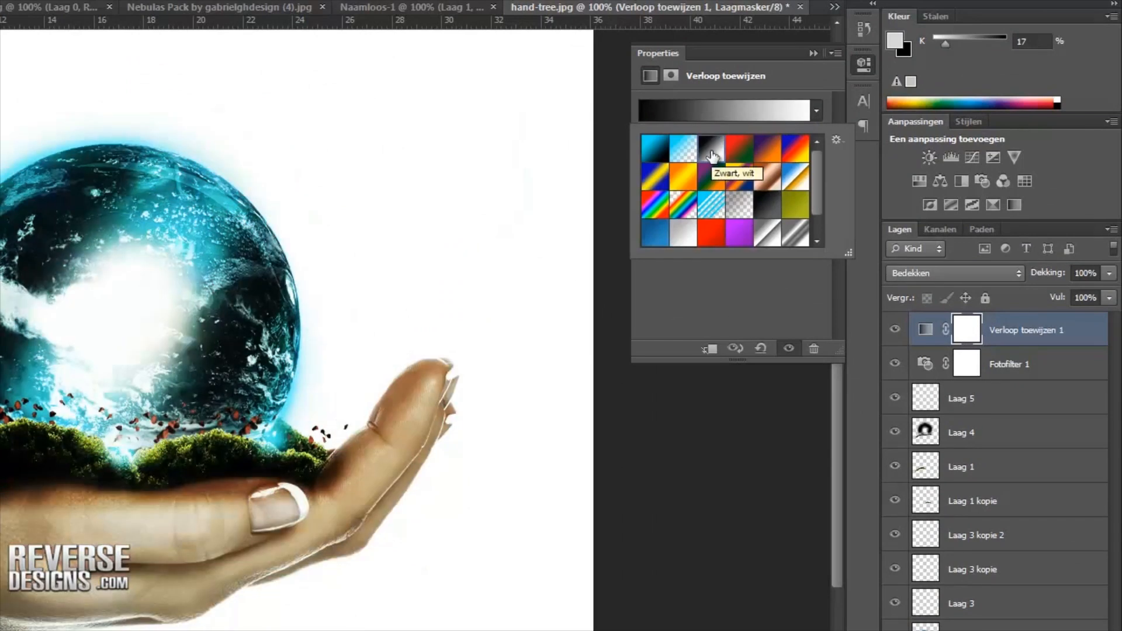
pyautogui.click(1057, 298)
pyautogui.moveTo(1049, 301)
pyautogui.mouseDown()
pyautogui.moveTo(1013, 298)
pyautogui.moveTo(1031, 299)
pyautogui.mouseUp()
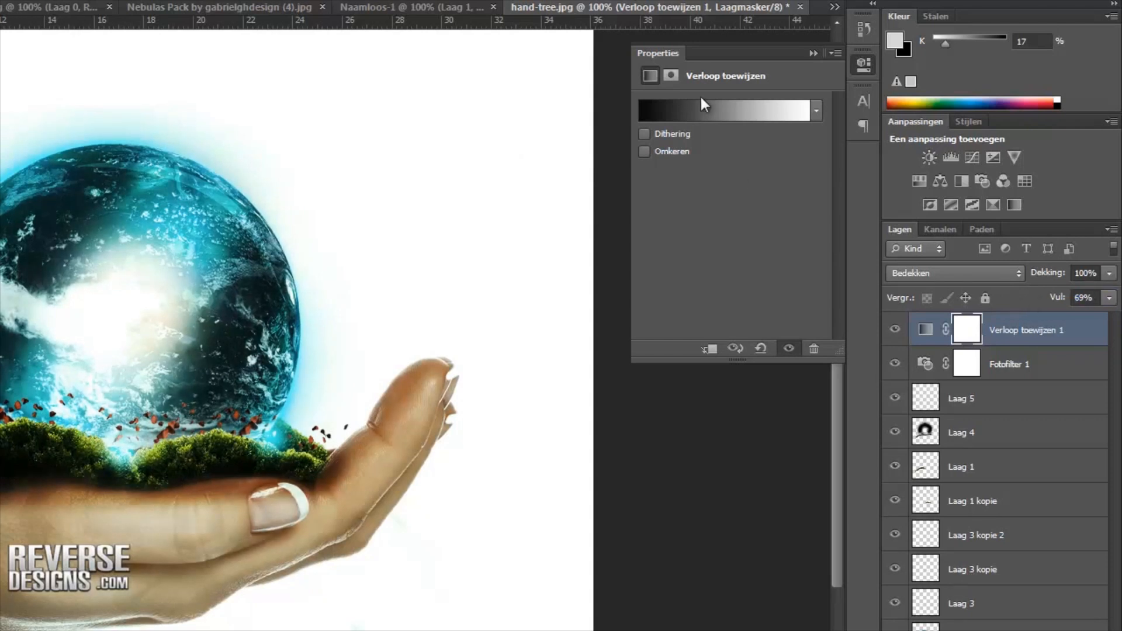
pyautogui.click(812, 54)
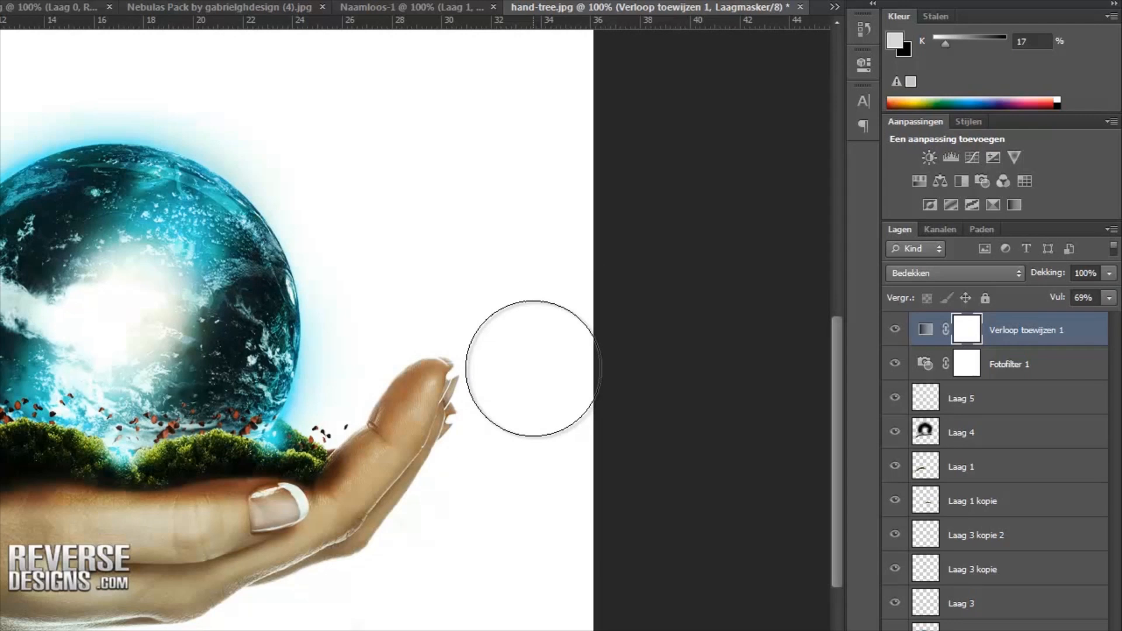
pyautogui.press('Tab')
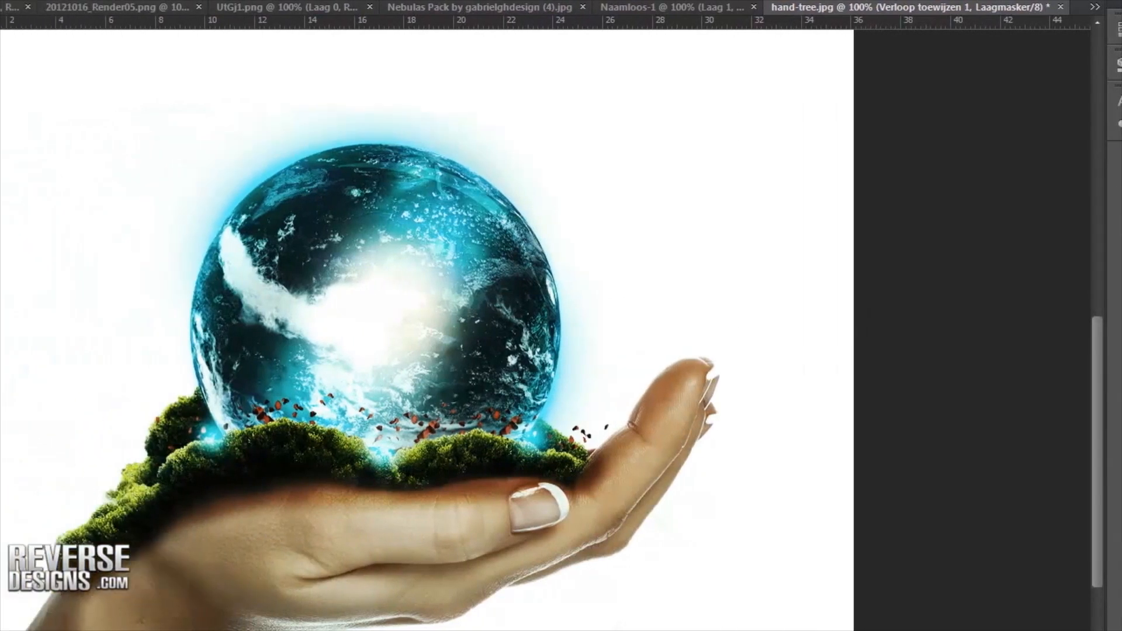
# Step: Copy the smoke image from fumaa.png and return to the hand-tree.jpg document
pyautogui.click(153, 8)
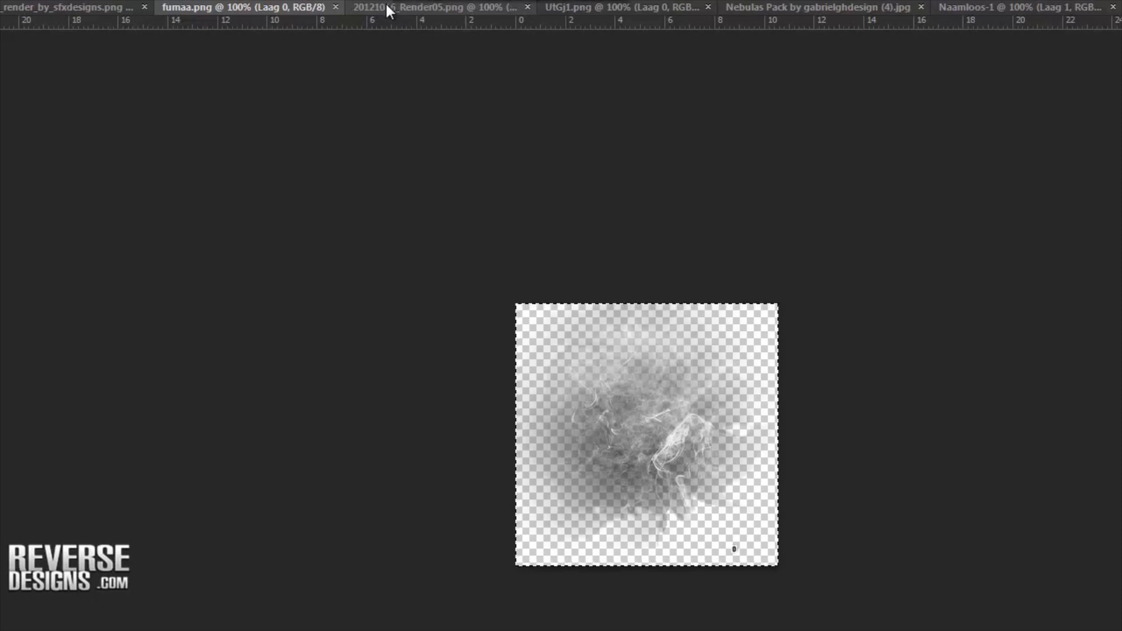
pyautogui.click(55, 8)
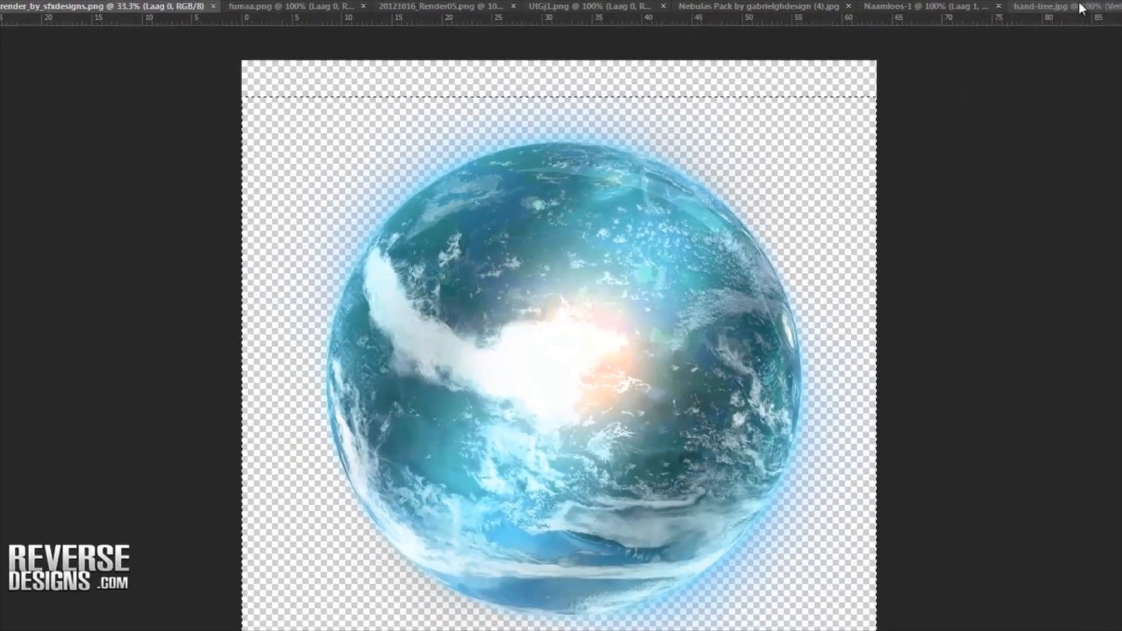
pyautogui.click(1078, 7)
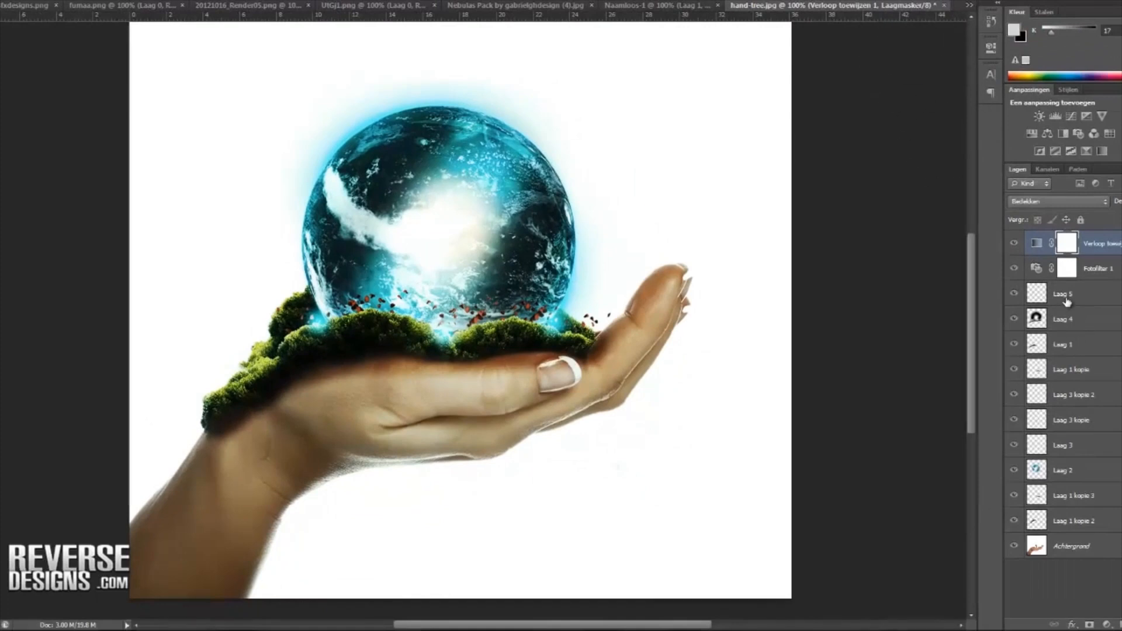
# Step: Paste the smoke above Laag 5 and set its blend mode to Lineair tegenhouden (toevoegen)
pyautogui.click(1067, 302)
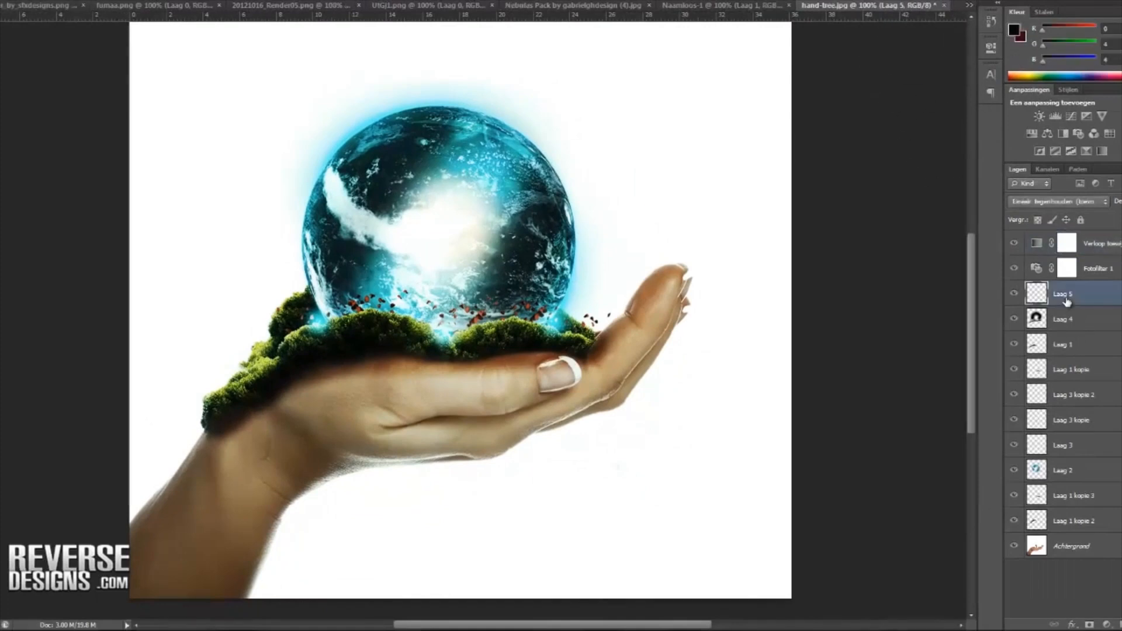
pyautogui.hotkey('ctrl', 'v')
pyautogui.click(1056, 201)
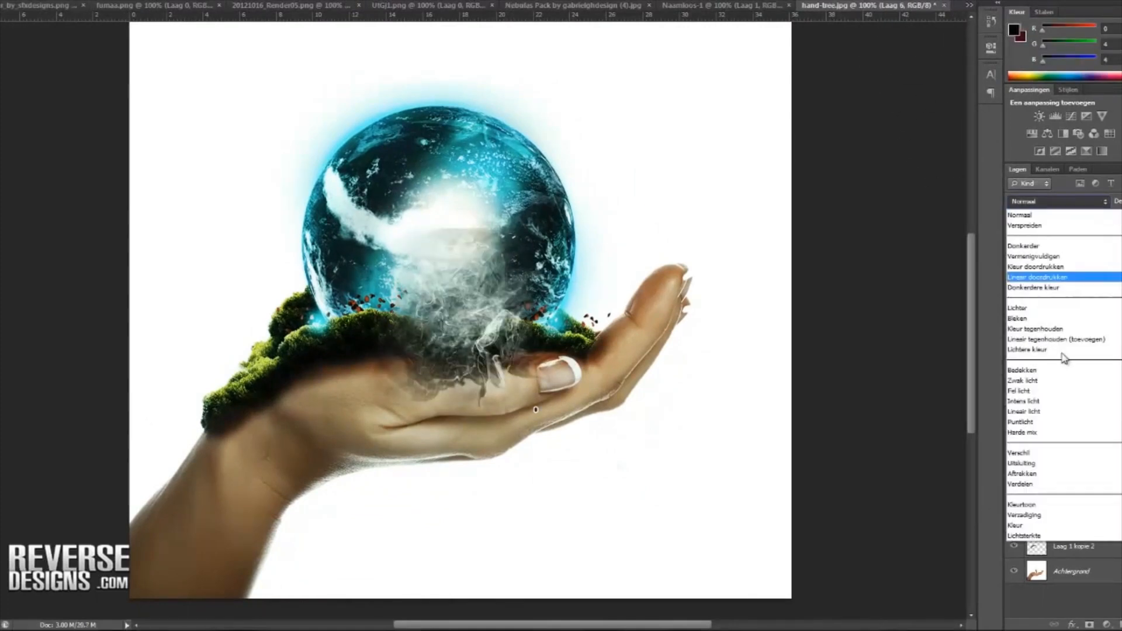
pyautogui.click(1056, 339)
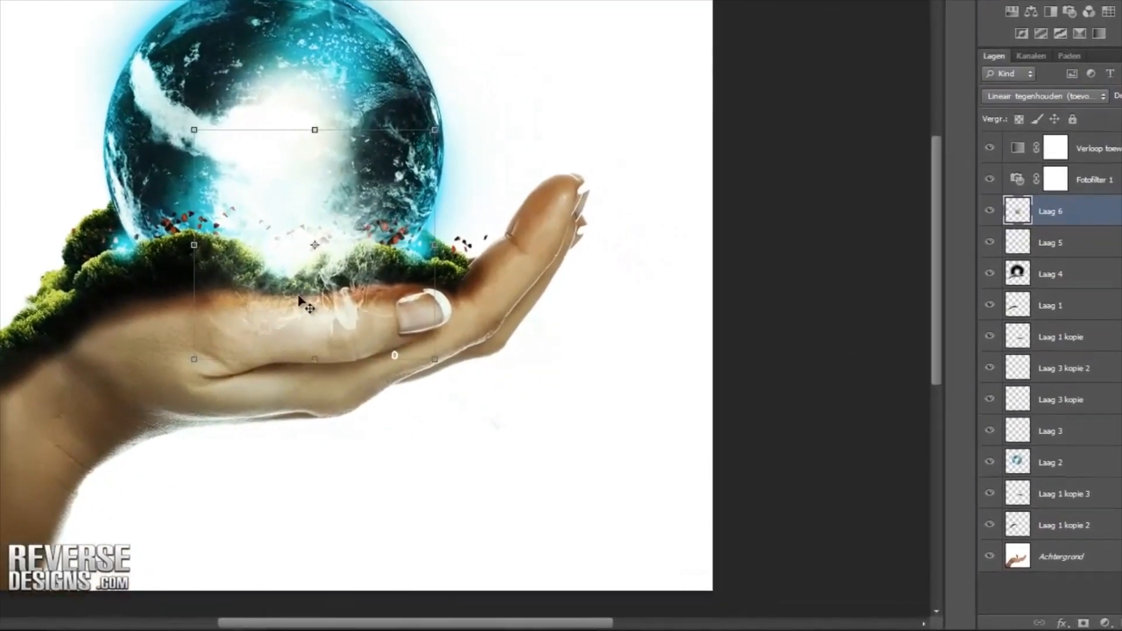
# Step: Position the smoke at the planet's lower-left edge, place Laag 6 directly above Laag 2, and clean it up with a soft brush
pyautogui.moveTo(444, 361); pyautogui.dragTo(353, 347)
pyautogui.moveTo(123, 266); pyautogui.dragTo(98, 253)
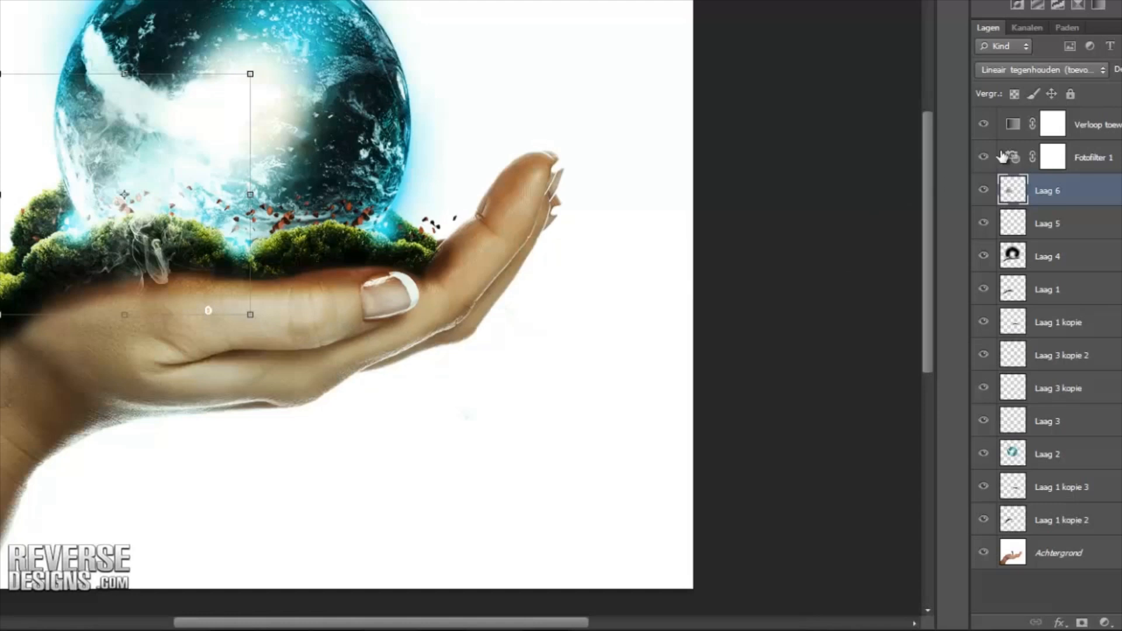
pyautogui.moveTo(1069, 201); pyautogui.dragTo(1058, 428)
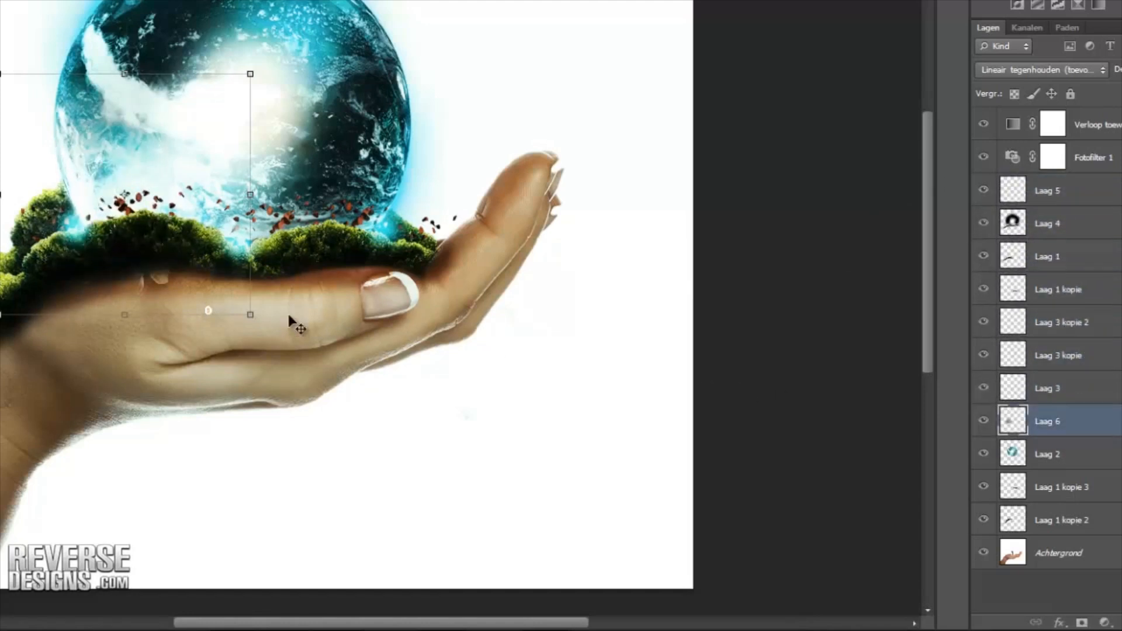
pyautogui.moveTo(183, 241); pyautogui.dragTo(129, 244)
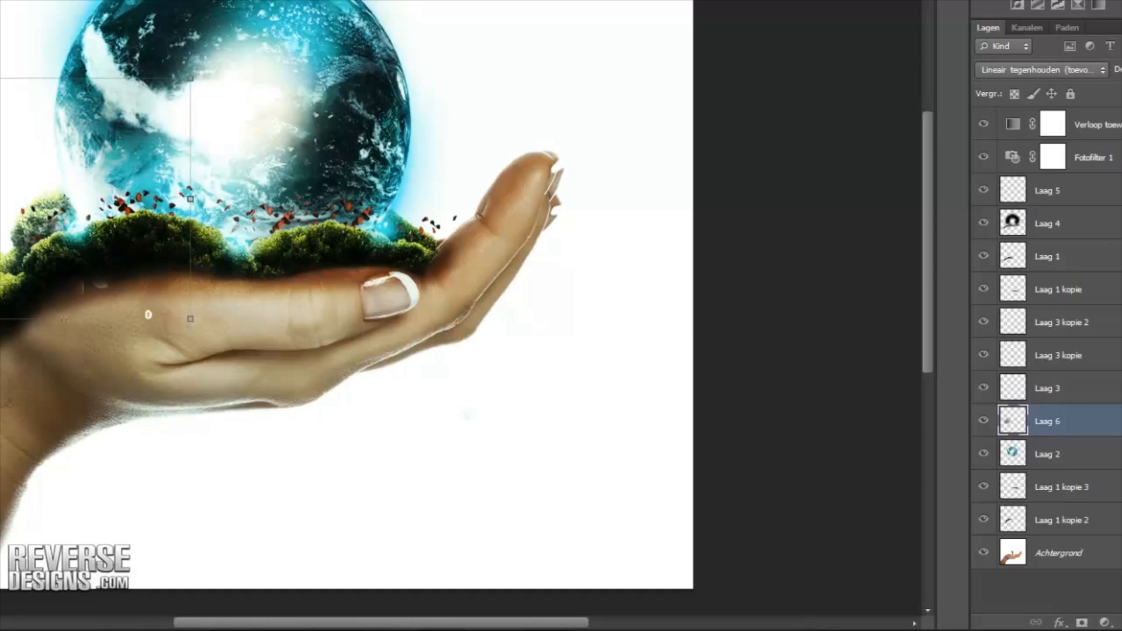
pyautogui.press('b')
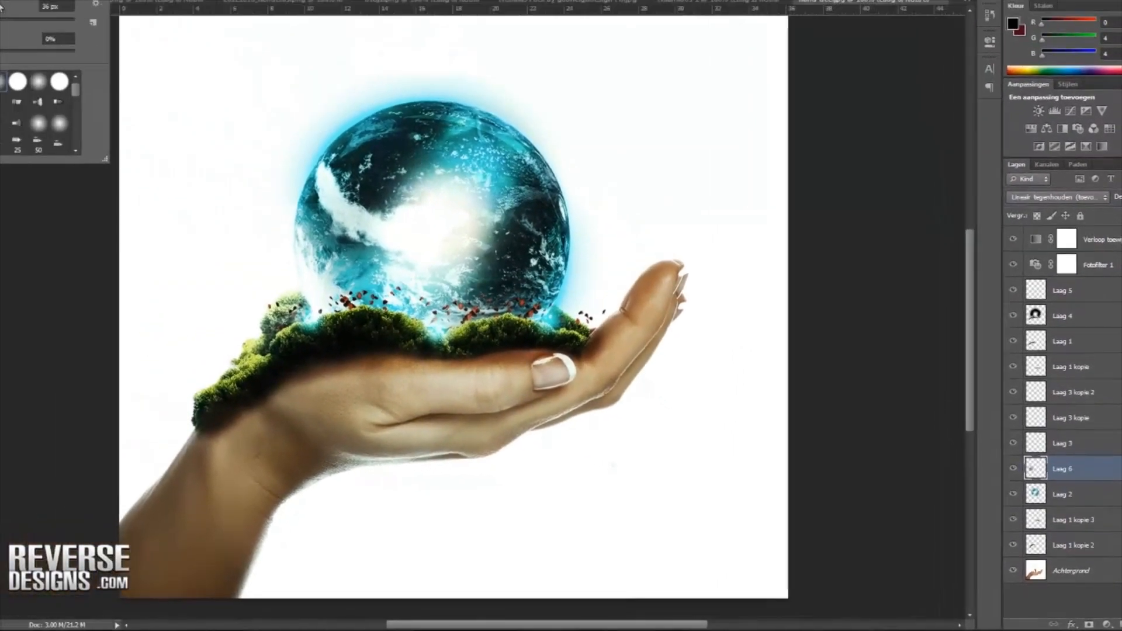
pyautogui.moveTo(320, 216)
pyautogui.mouseDown()
pyautogui.moveTo(339, 244)
pyautogui.moveTo(319, 222)
pyautogui.moveTo(368, 271)
pyautogui.moveTo(519, 288)
pyautogui.mouseUp()
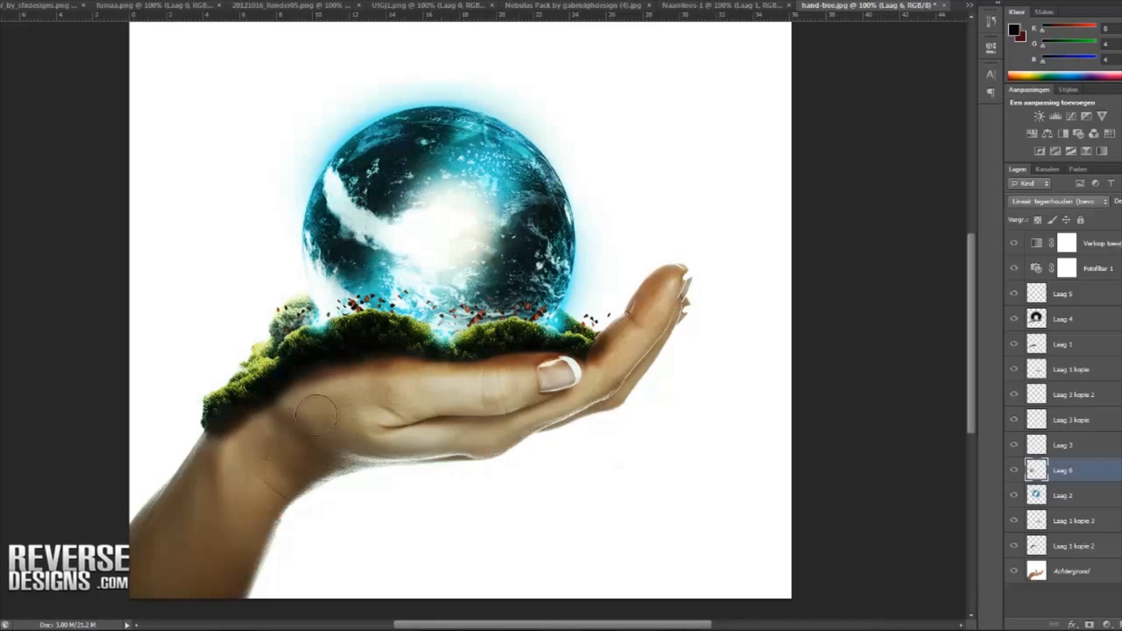
# Step: Duplicate Laag 6 as Laag 6 kopie in hand-tree.jpg and flip the copy horizontally
pyautogui.rightClick(1063, 476)
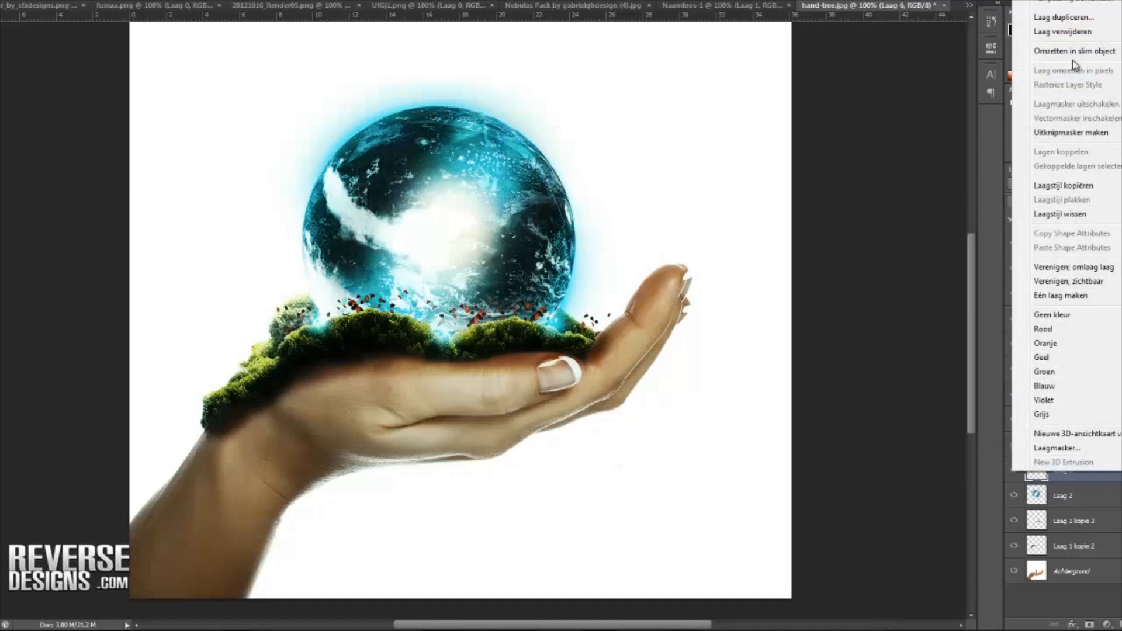
pyautogui.click(1063, 18)
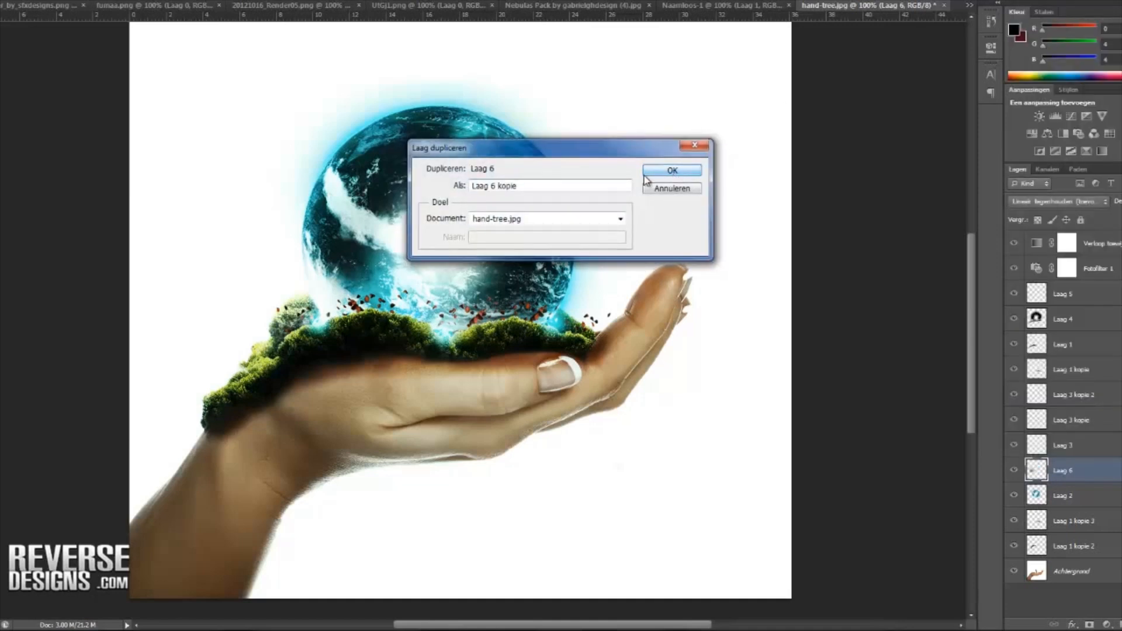
pyautogui.click(666, 170)
pyautogui.click(16, 0)
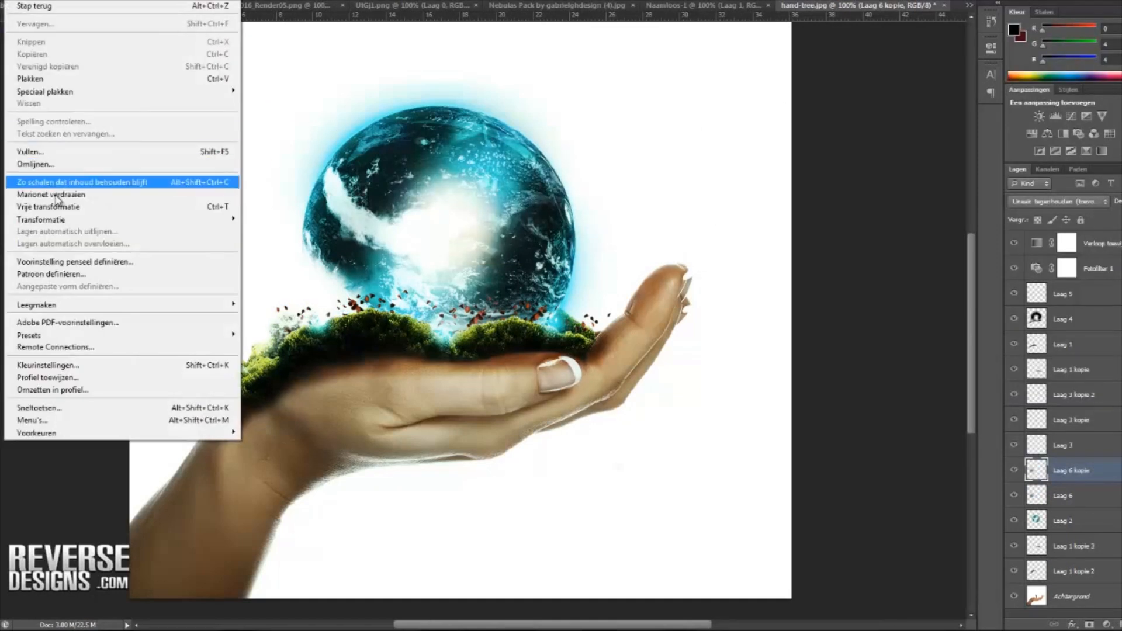
pyautogui.moveTo(80, 219)
pyautogui.click(295, 361)
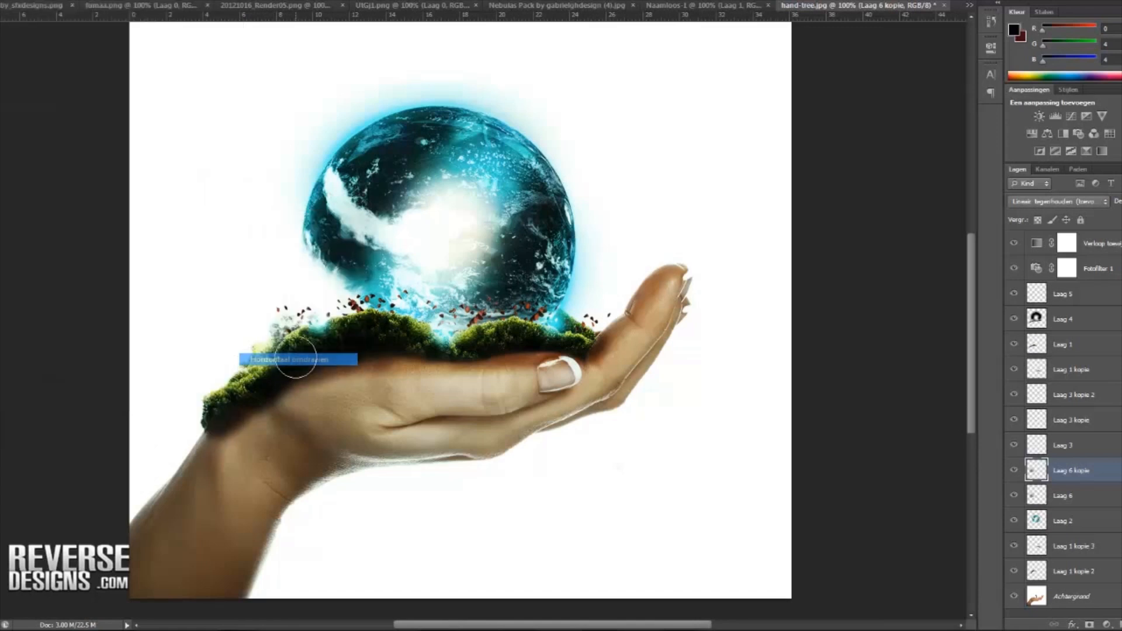
# Step: Move the flipped smoke to the planet's lower-right edge and erase the parts covering the thumb and fingers
pyautogui.moveTo(310, 288); pyautogui.dragTo(578, 316)
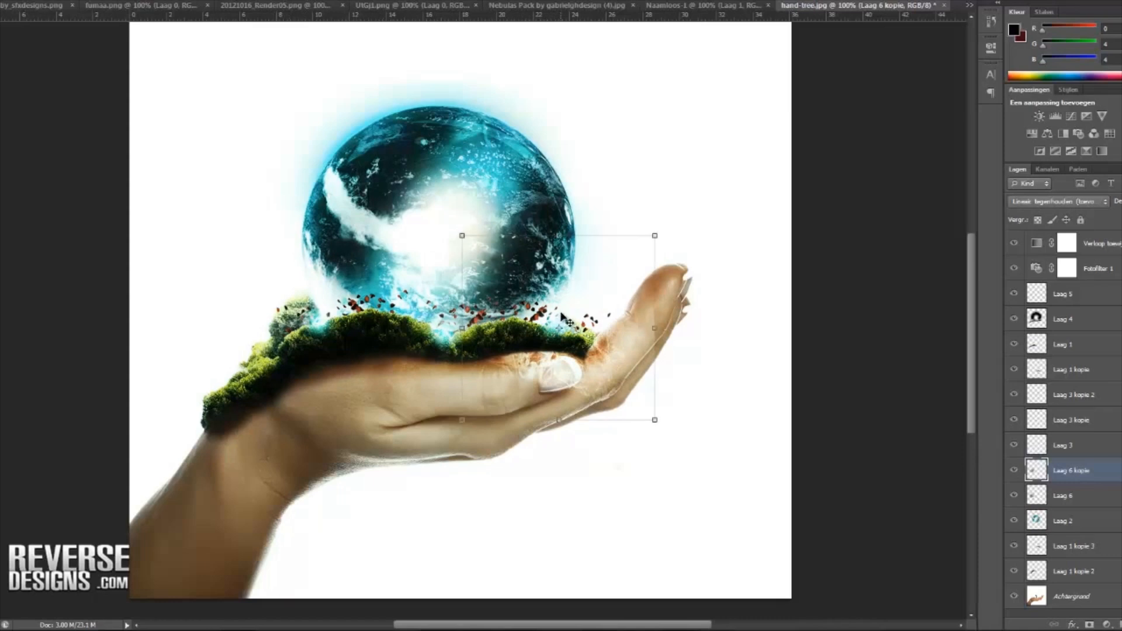
pyautogui.press('e')
pyautogui.moveTo(547, 382)
pyautogui.mouseDown()
pyautogui.moveTo(494, 375)
pyautogui.moveTo(592, 365)
pyautogui.moveTo(574, 385)
pyautogui.moveTo(639, 291)
pyautogui.mouseUp()
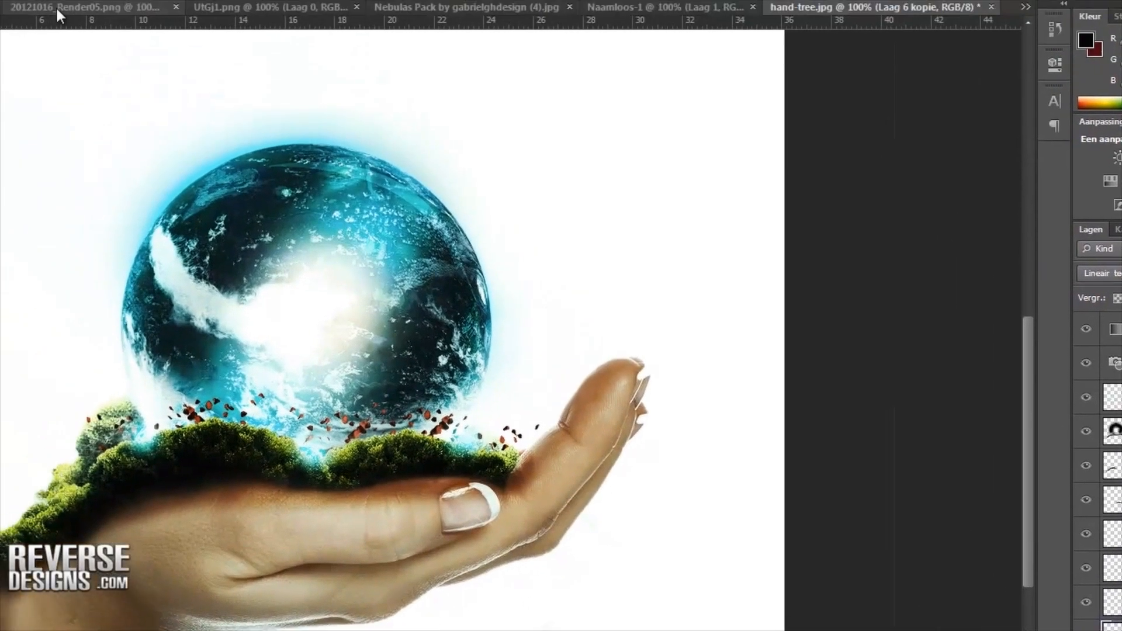
# Step: Bring the space shuttle image from 20121016_Render05.png into hand-tree.jpg, pasting it above Laag 5
pyautogui.click(55, 8)
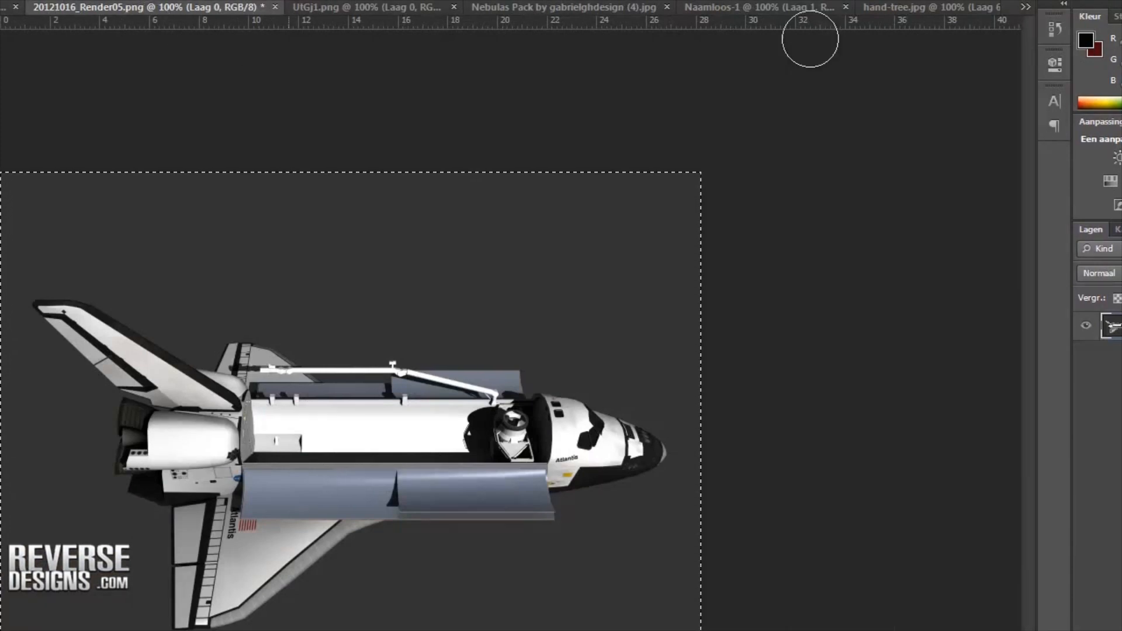
pyautogui.click(921, 6)
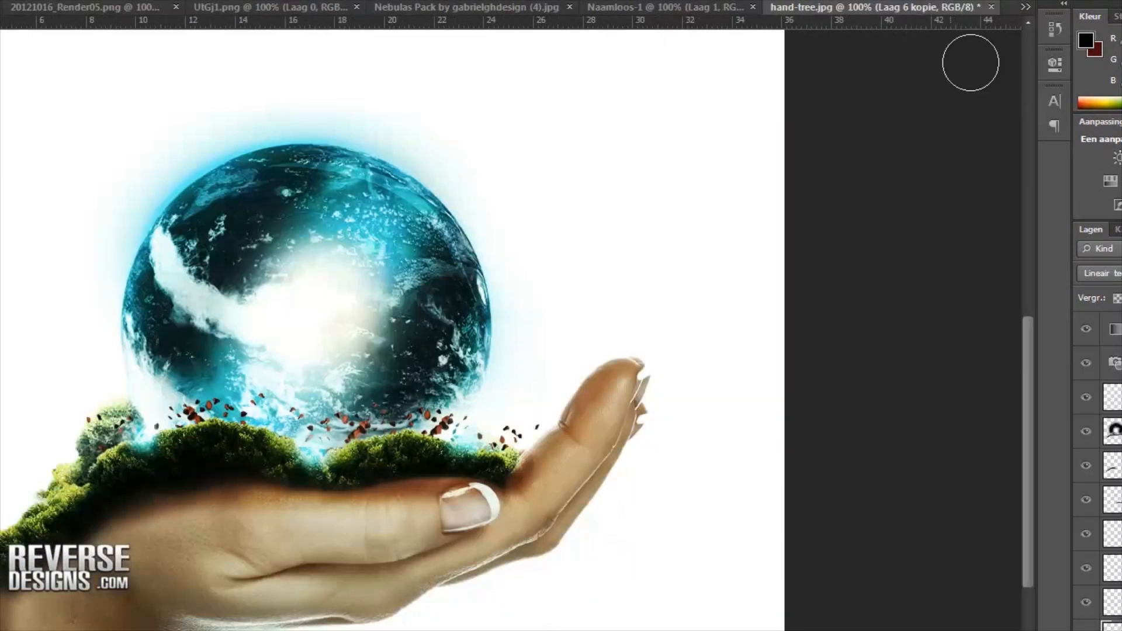
pyautogui.click(1112, 398)
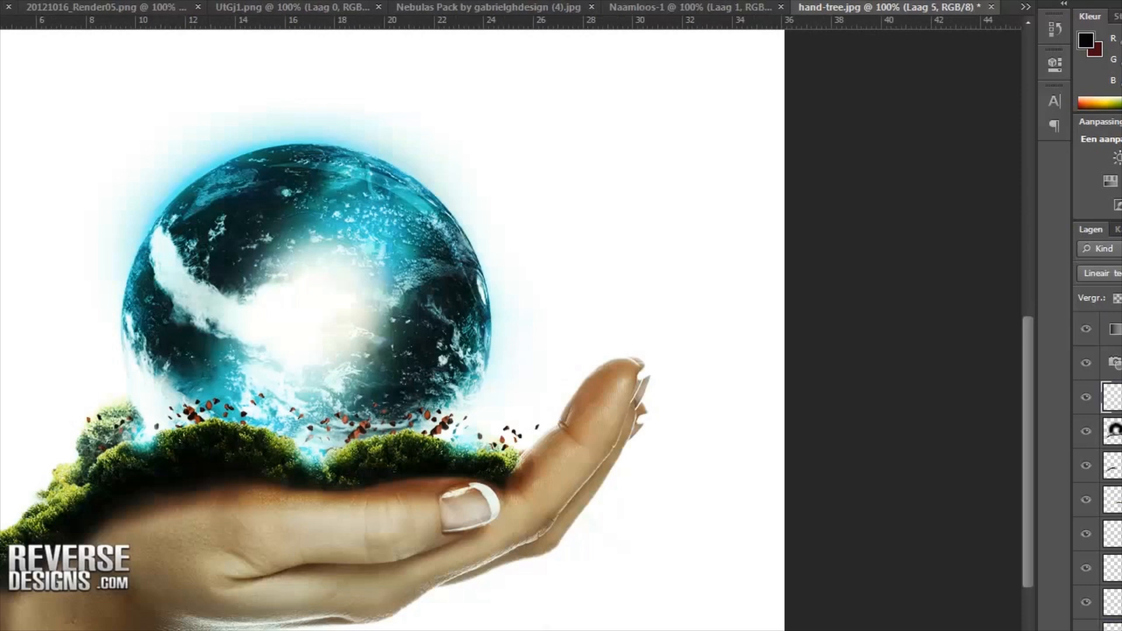
pyautogui.hotkey('ctrl', 'v')
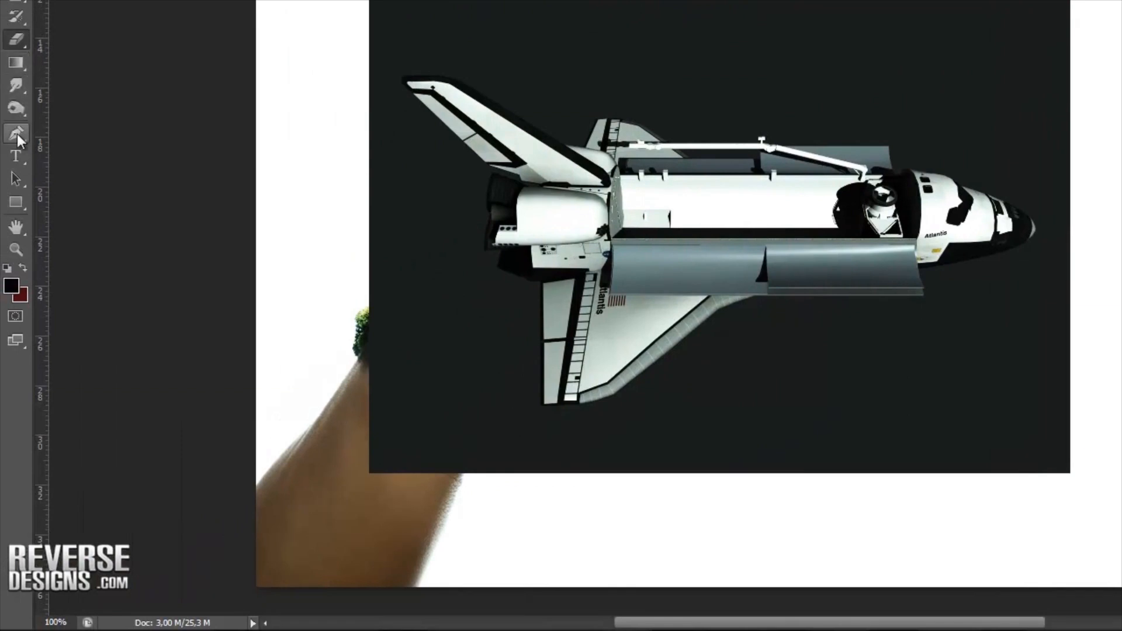
# Step: Start a Pen tool path along the shuttle's lower wing and the bottom edge of its cargo bay door
pyautogui.click(18, 135)
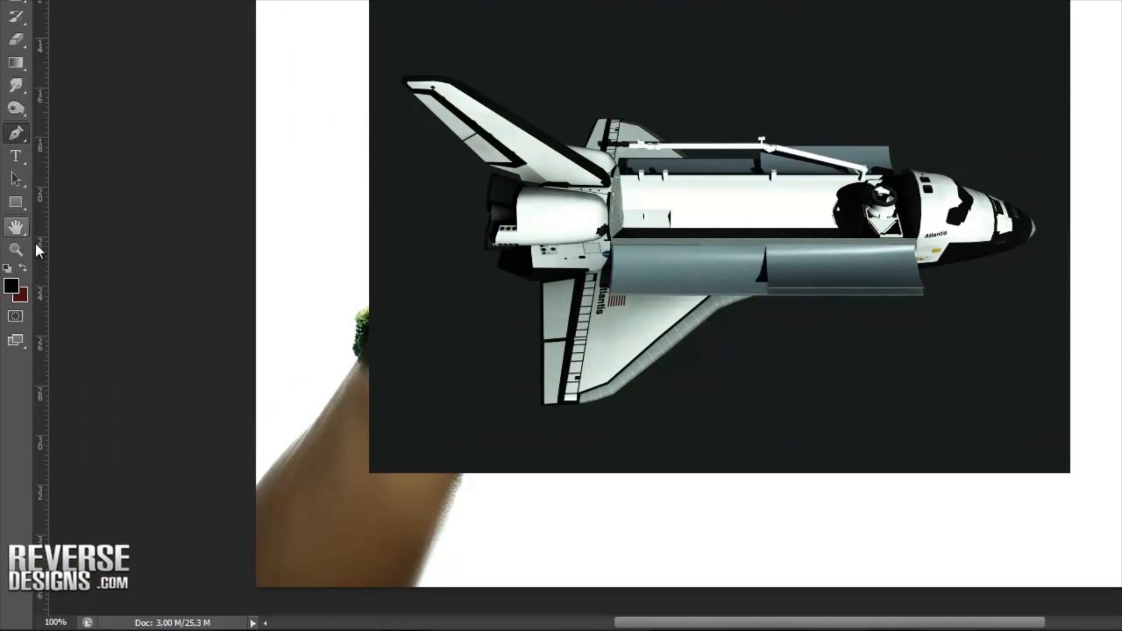
pyautogui.click(541, 283)
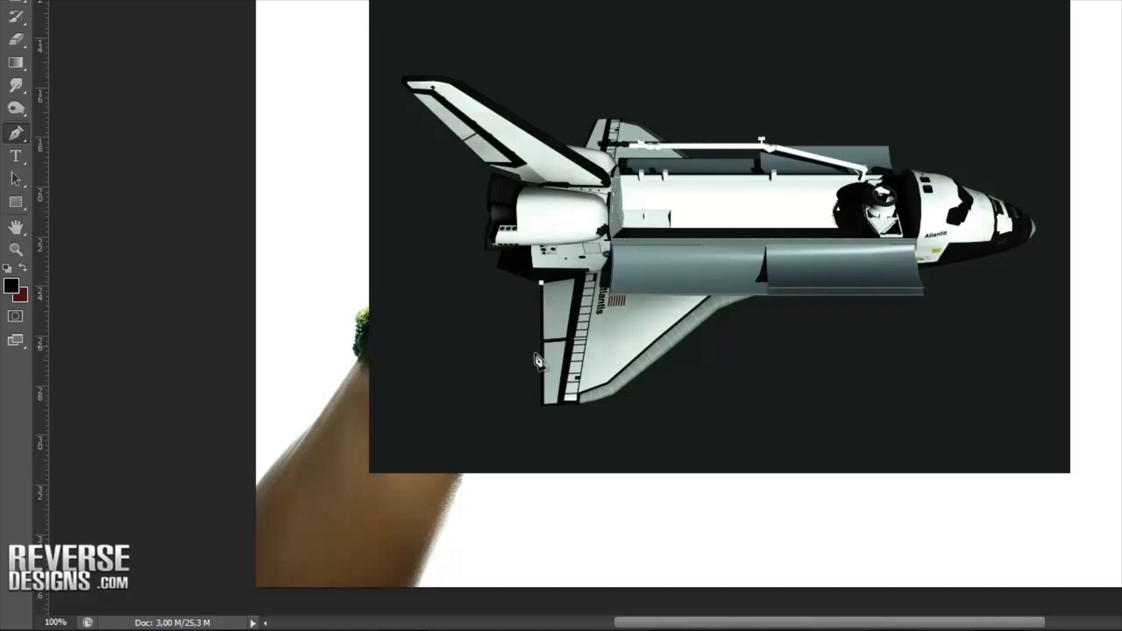
pyautogui.click(540, 404)
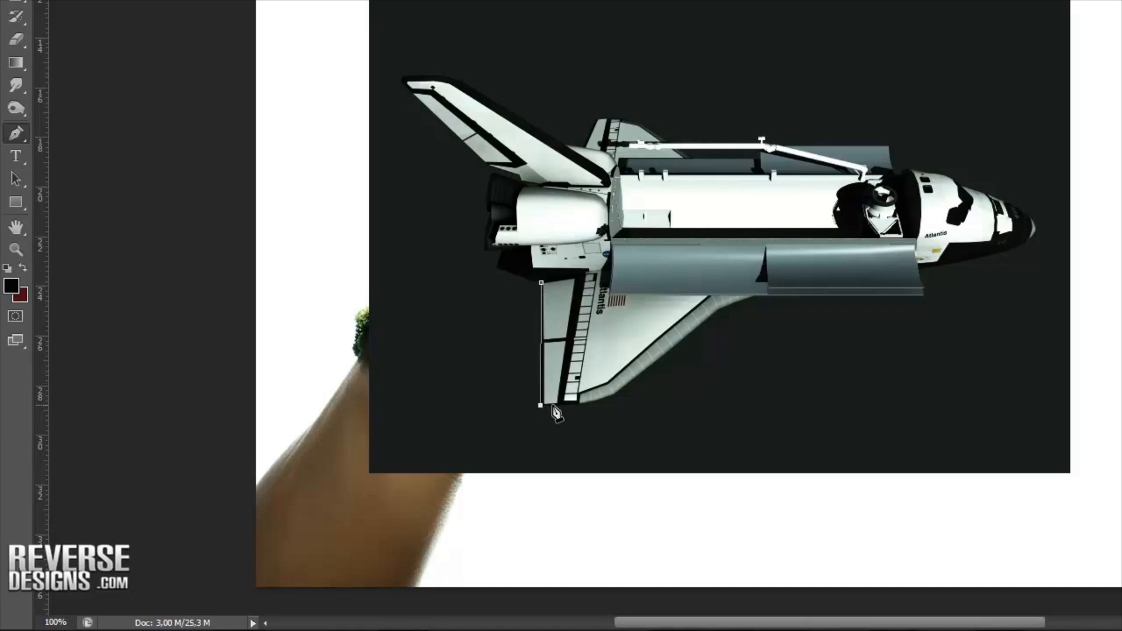
pyautogui.click(613, 393)
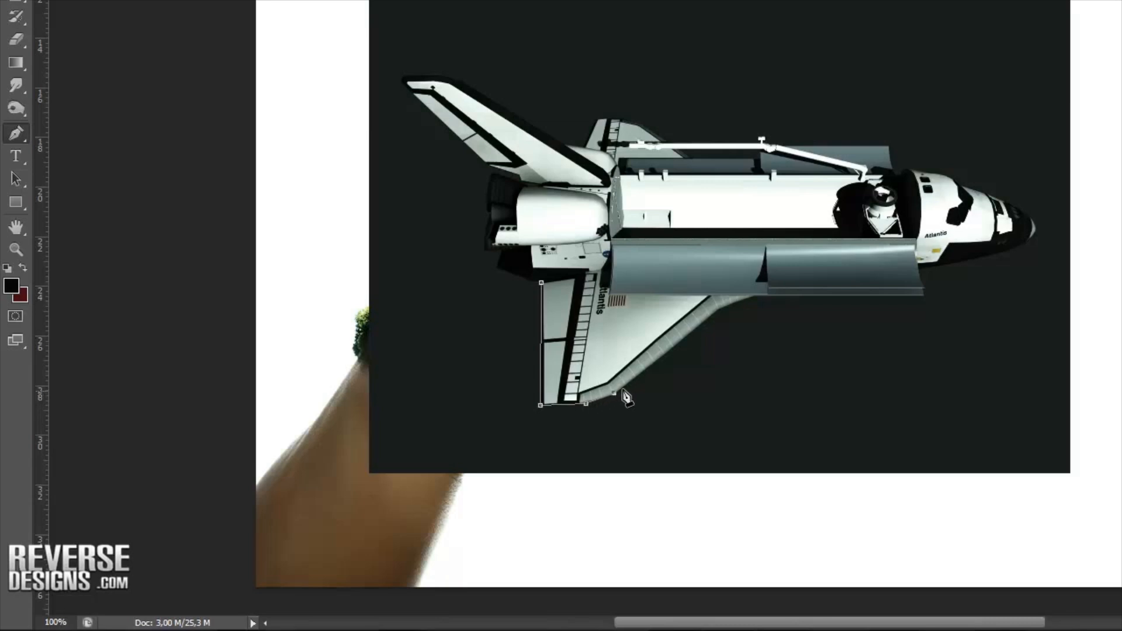
pyautogui.click(717, 310)
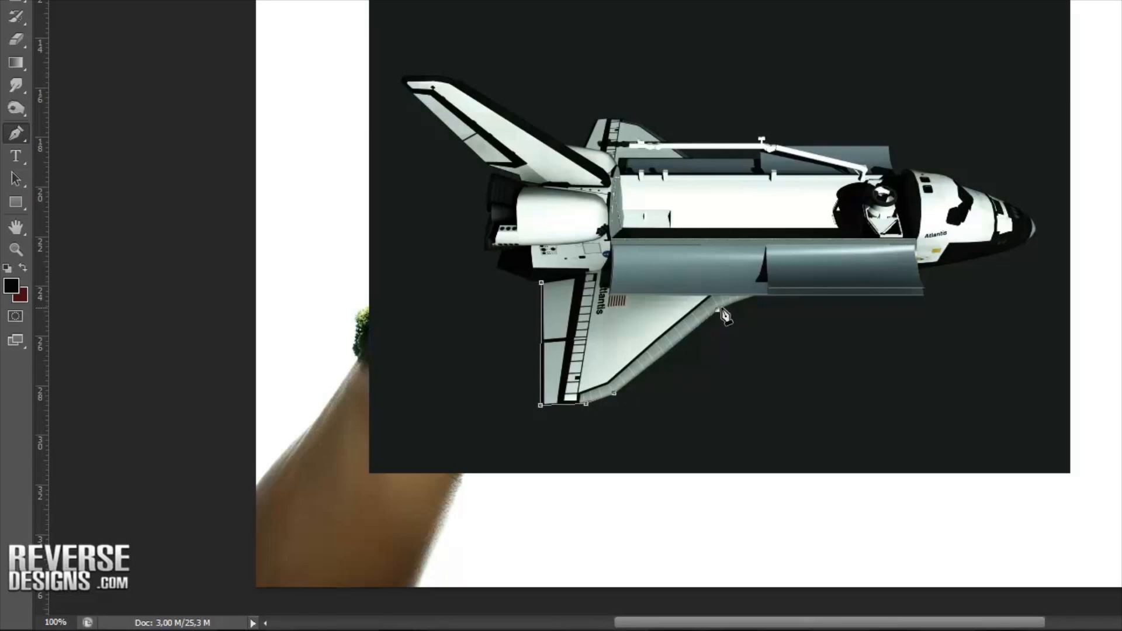
pyautogui.click(755, 297)
pyautogui.click(923, 297)
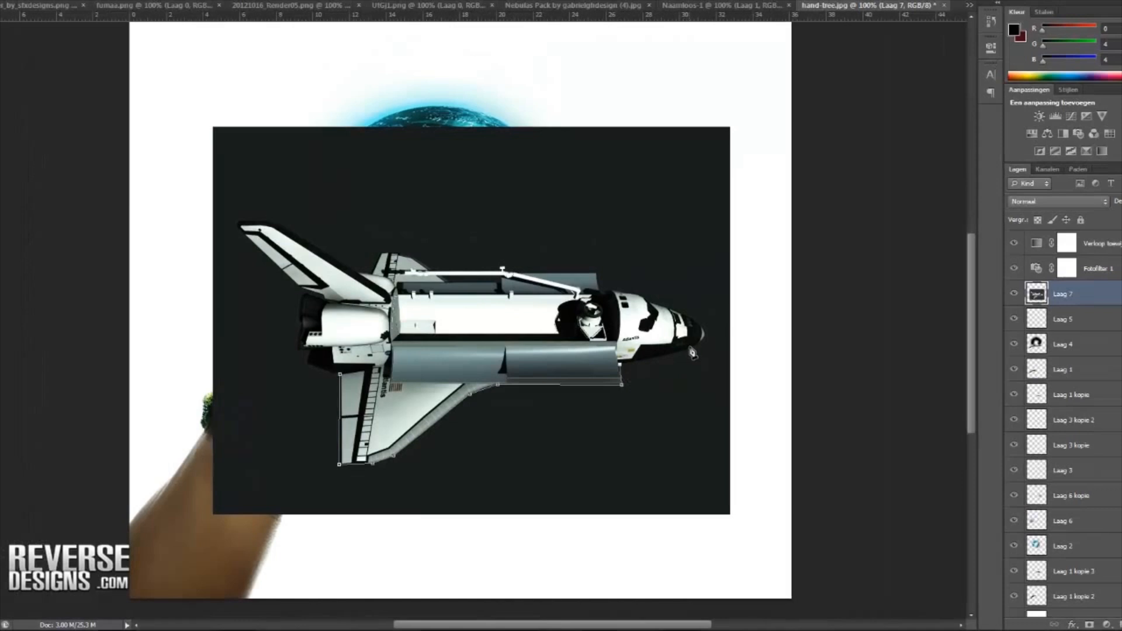
# Step: Continue the path around the shuttle's nose and cockpit and along the upper cargo bay door to the far wing
pyautogui.moveTo(693, 347); pyautogui.dragTo(702, 345)
pyautogui.click(705, 335)
pyautogui.moveTo(692, 319); pyautogui.dragTo(654, 309)
pyautogui.click(650, 304)
pyautogui.click(643, 298)
pyautogui.moveTo(619, 292); pyautogui.dragTo(611, 292)
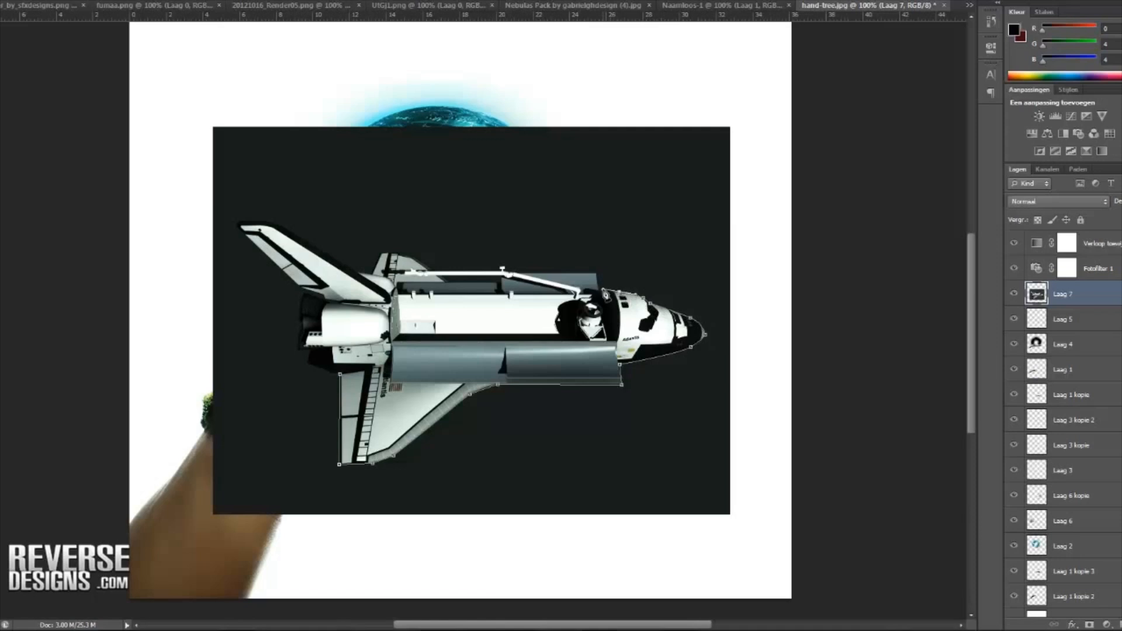
pyautogui.click(596, 283)
pyautogui.click(414, 258)
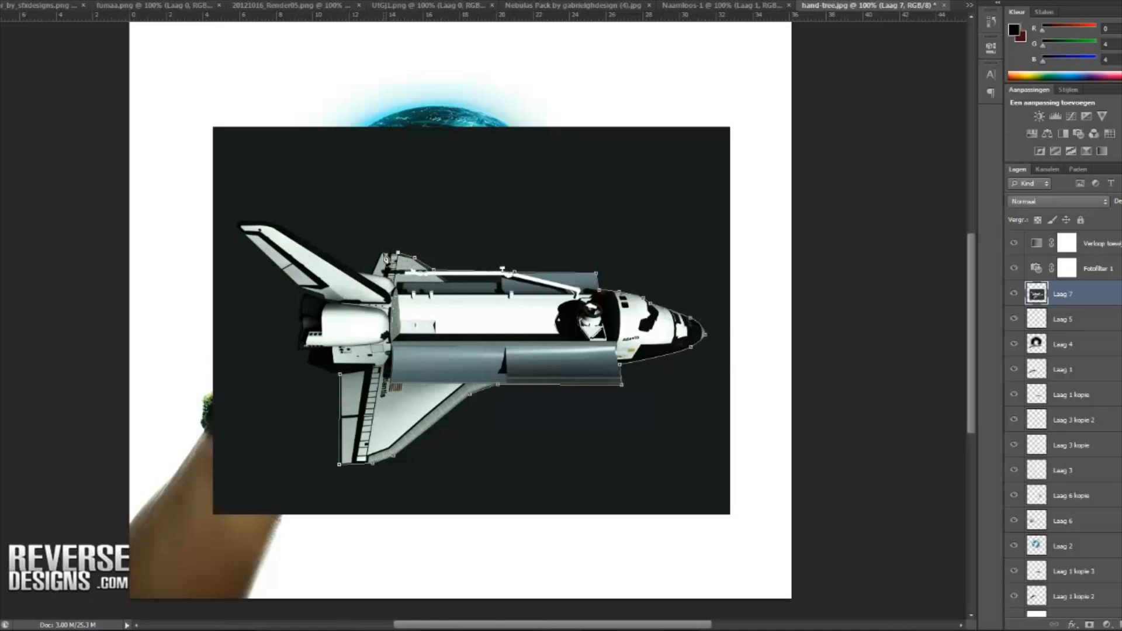
# Step: Extend the path over the far wing and around the tip of the shuttle's tail fin
pyautogui.click(380, 254)
pyautogui.click(279, 226)
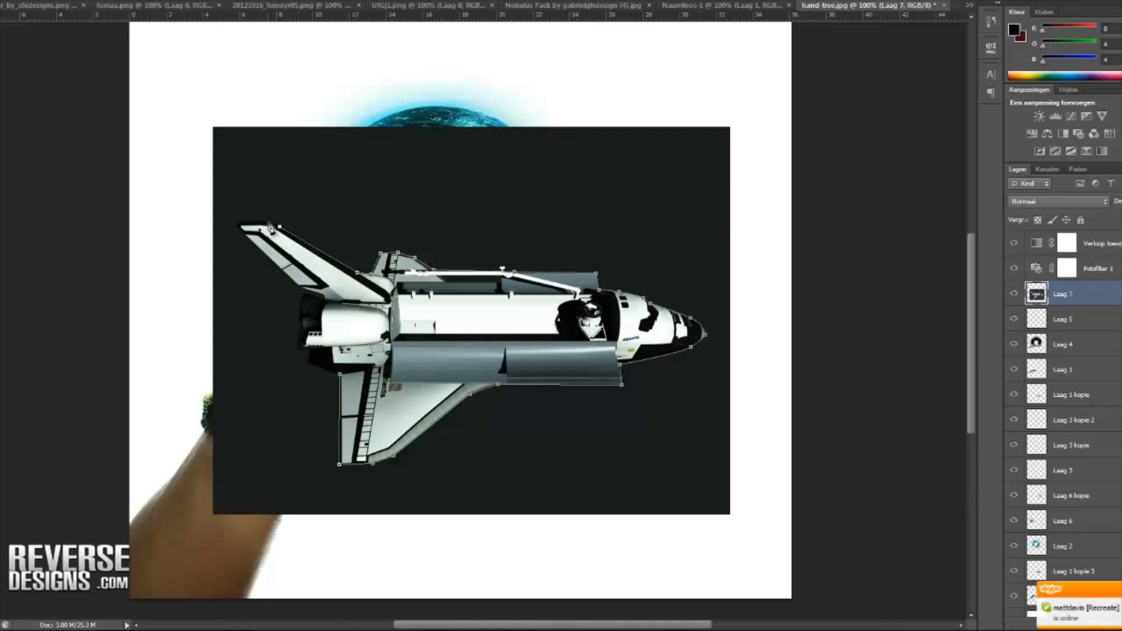
pyautogui.moveTo(263, 222); pyautogui.dragTo(253, 225)
pyautogui.click(237, 222)
pyautogui.moveTo(241, 233); pyautogui.dragTo(244, 233)
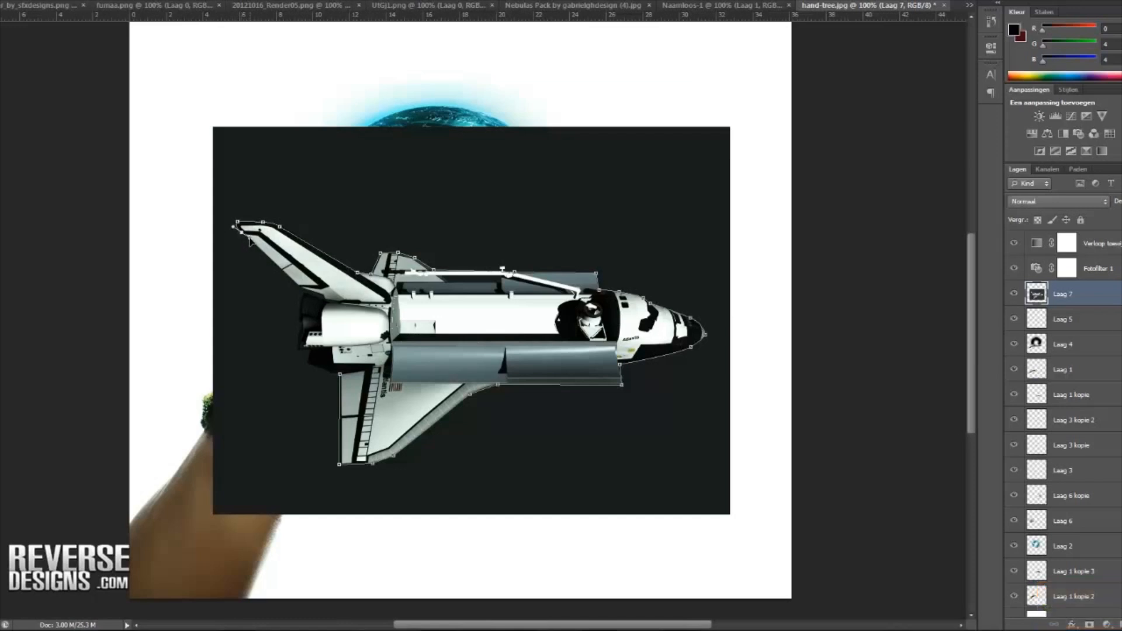
# Step: Trace down the tail fin and around the engines, closing the path at the lower wing
pyautogui.click(298, 287)
pyautogui.moveTo(300, 322); pyautogui.dragTo(301, 328)
pyautogui.click(298, 338)
pyautogui.click(298, 350)
pyautogui.click(308, 362)
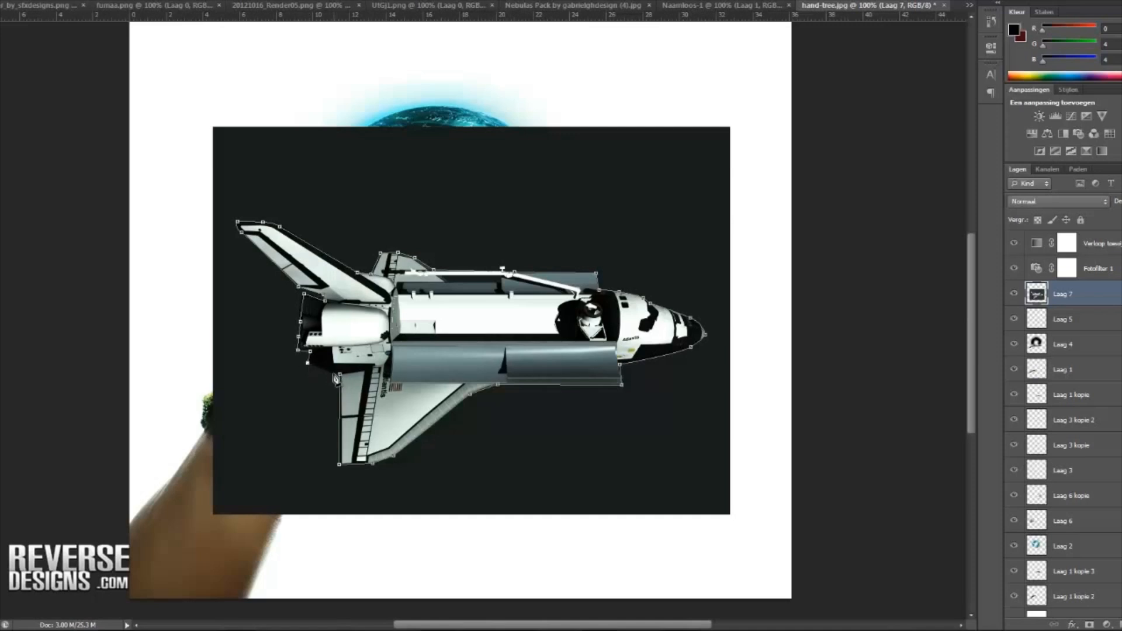
pyautogui.click(328, 371)
# Step: Convert the shuttle path into a new anti-aliased selection with a feather radius of 0 pixels
pyautogui.rightClick(374, 374)
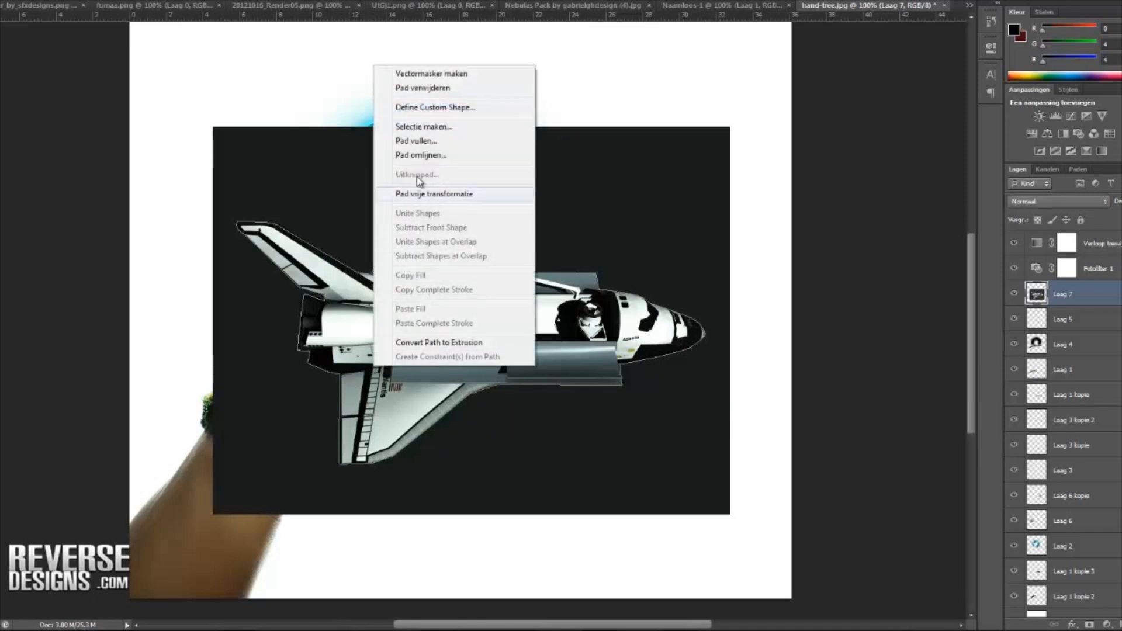
pyautogui.click(424, 126)
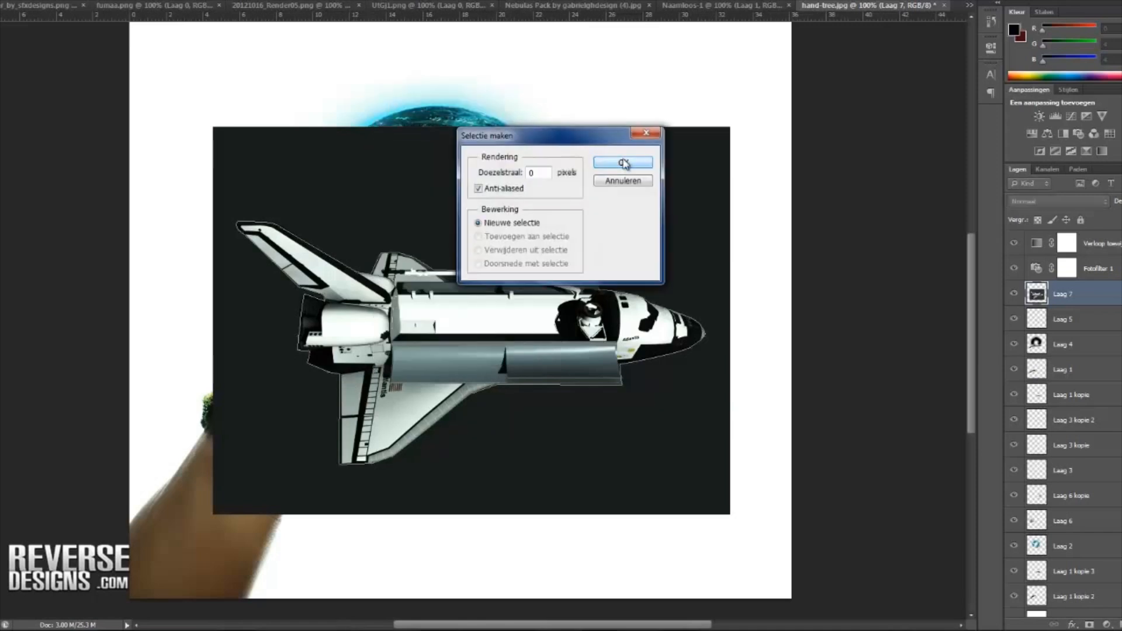
pyautogui.click(629, 159)
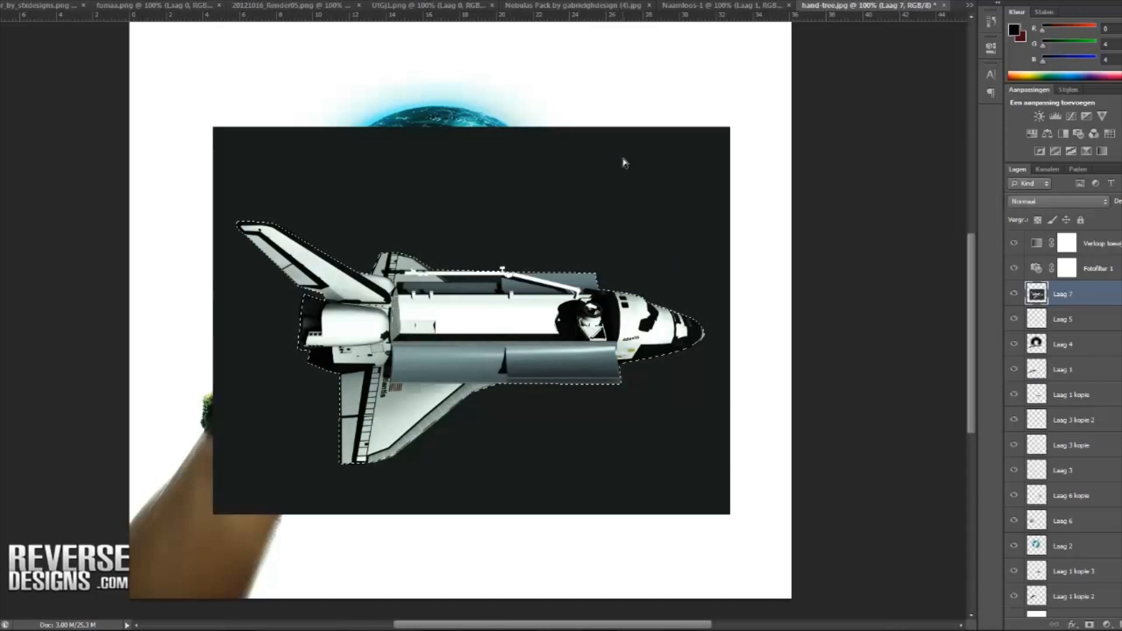
# Step: Hide Laag 7 and paste the cut-out shuttle onto its own layer above it
pyautogui.click(1015, 293)
pyautogui.hotkey('ctrl', 'd')
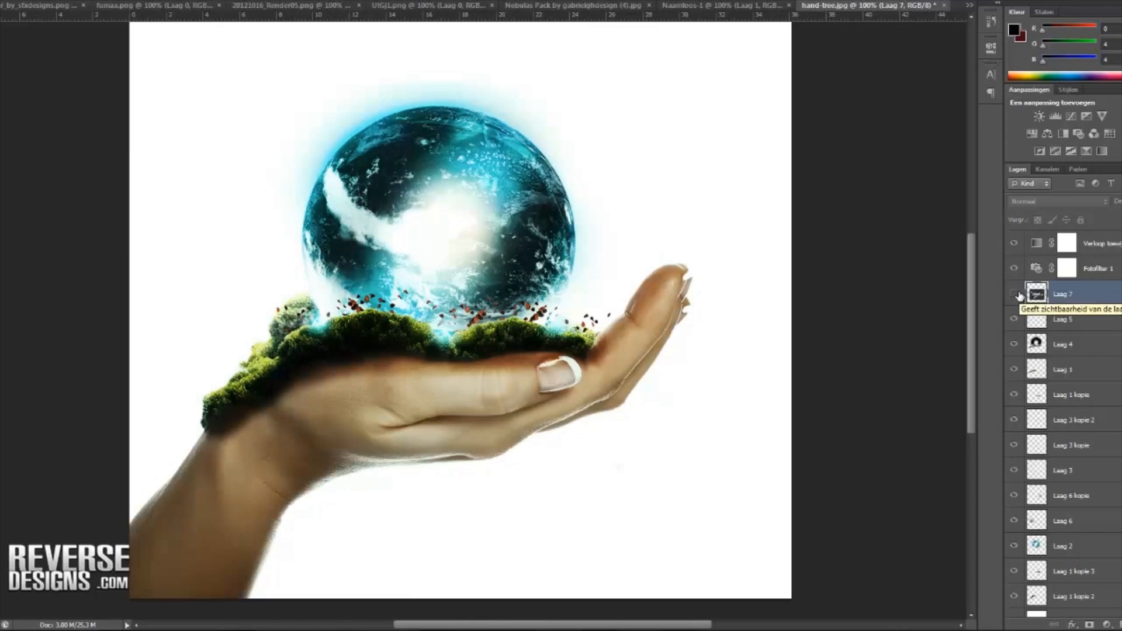
pyautogui.hotkey('ctrl', 'v')
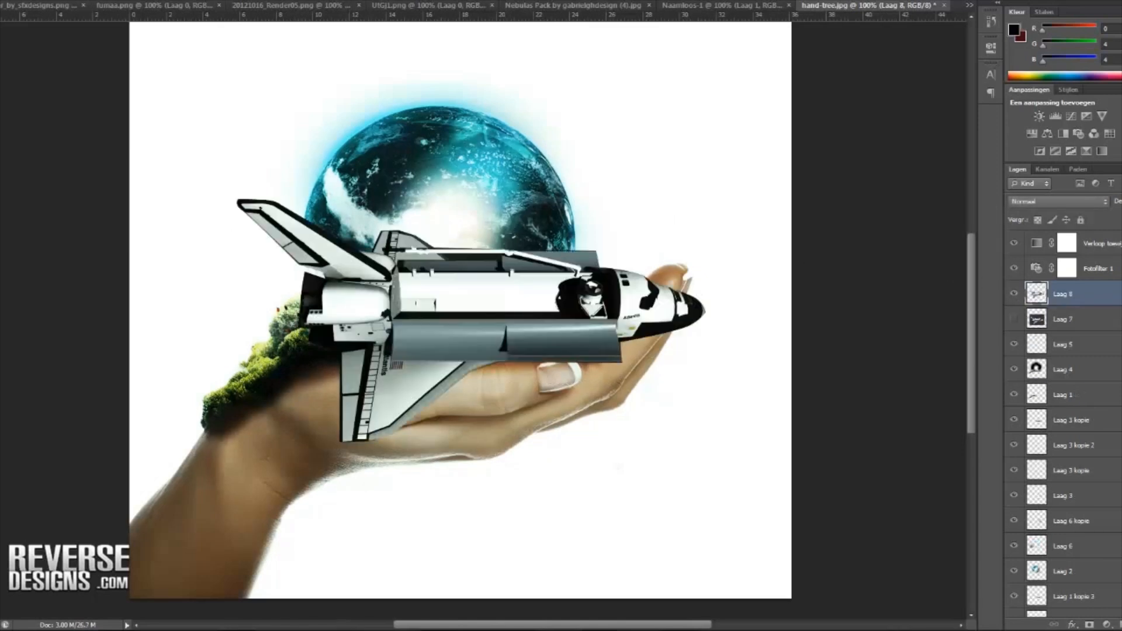
# Step: Scale the cut-out shuttle on Laag 8 down to a tiny size and apply the transformation
pyautogui.hotkey('ctrl', 't')
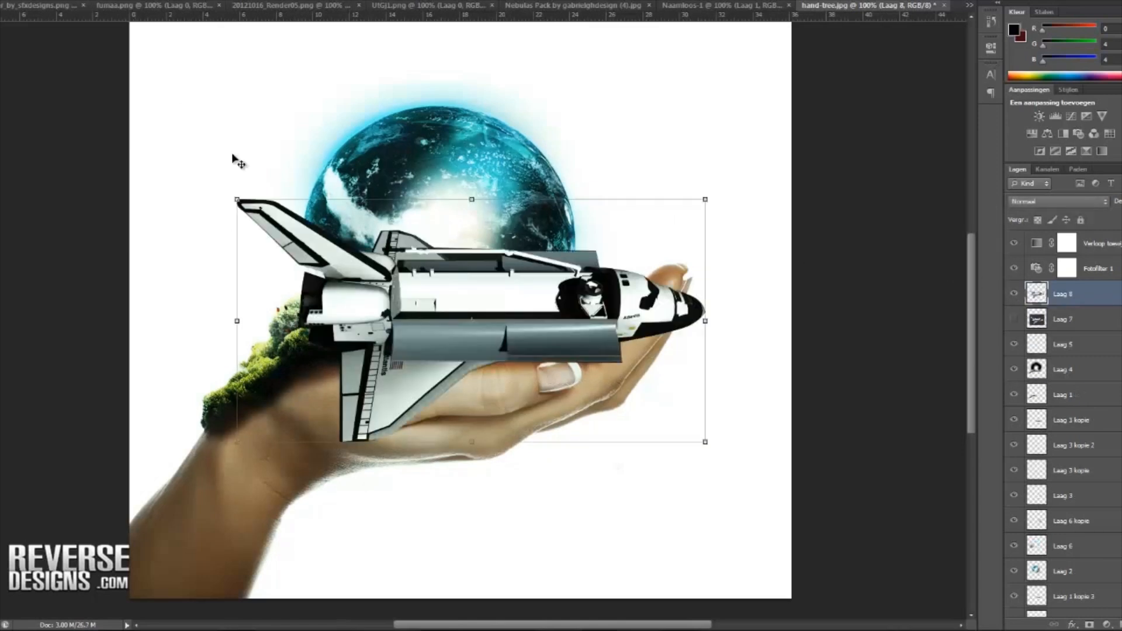
pyautogui.moveTo(237, 198); pyautogui.dragTo(698, 355)
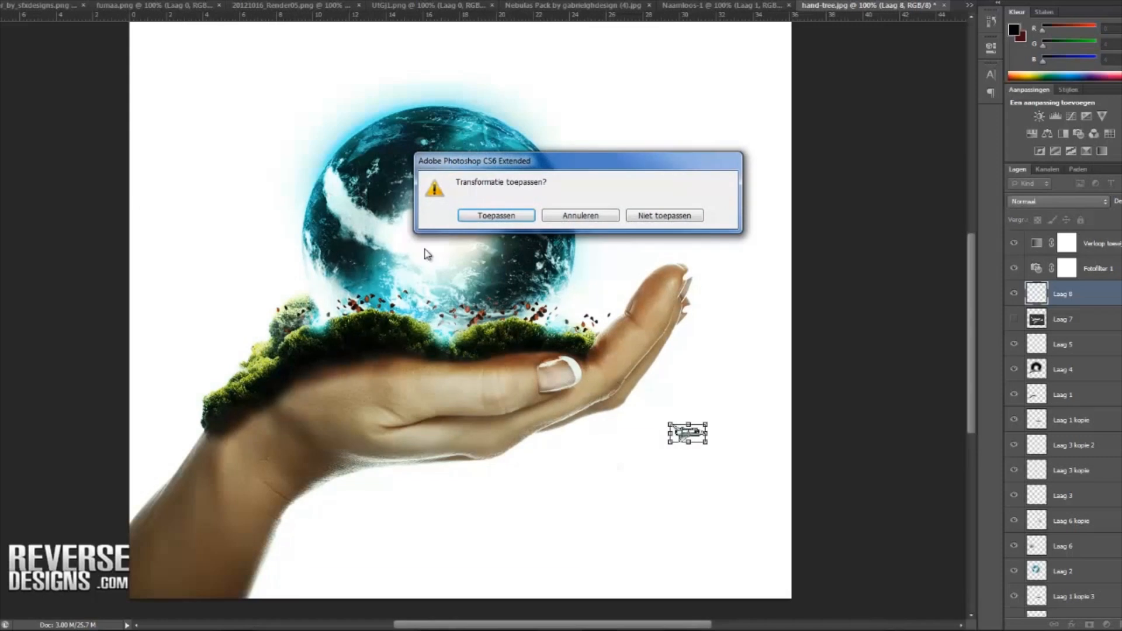
pyautogui.click(507, 221)
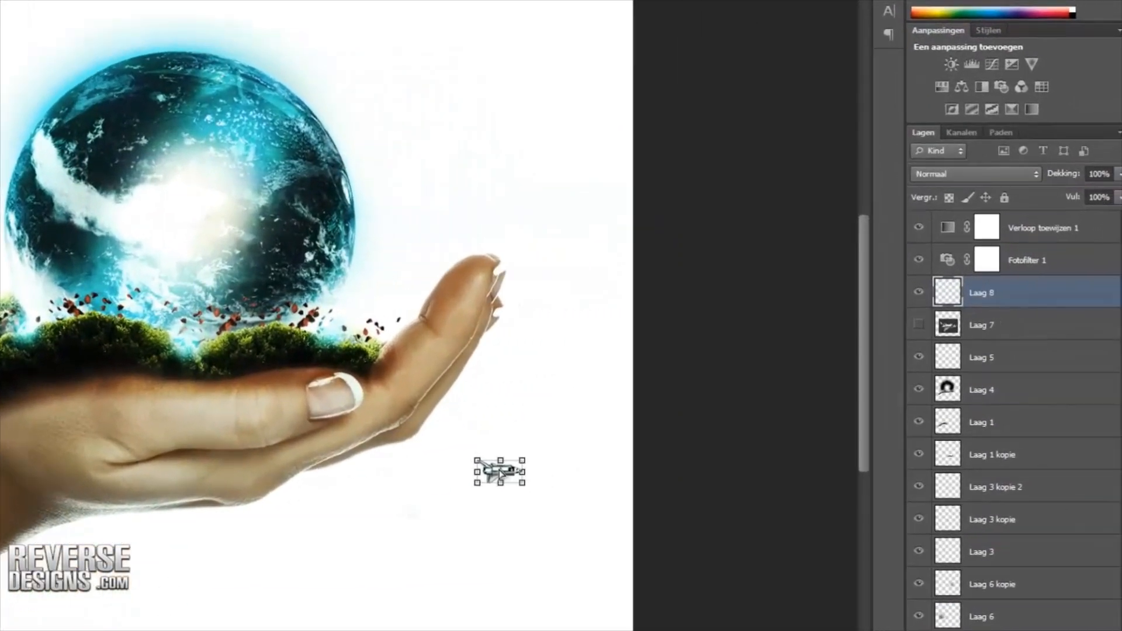
# Step: Move the small shuttle to the planet's upper-right edge, rotate it to point up and outward, and apply the transformation
pyautogui.moveTo(689, 435); pyautogui.dragTo(523, 216)
pyautogui.moveTo(221, 185); pyautogui.dragTo(210, 26)
pyautogui.moveTo(189, 97); pyautogui.dragTo(173, 58)
pyautogui.click(2, 140)
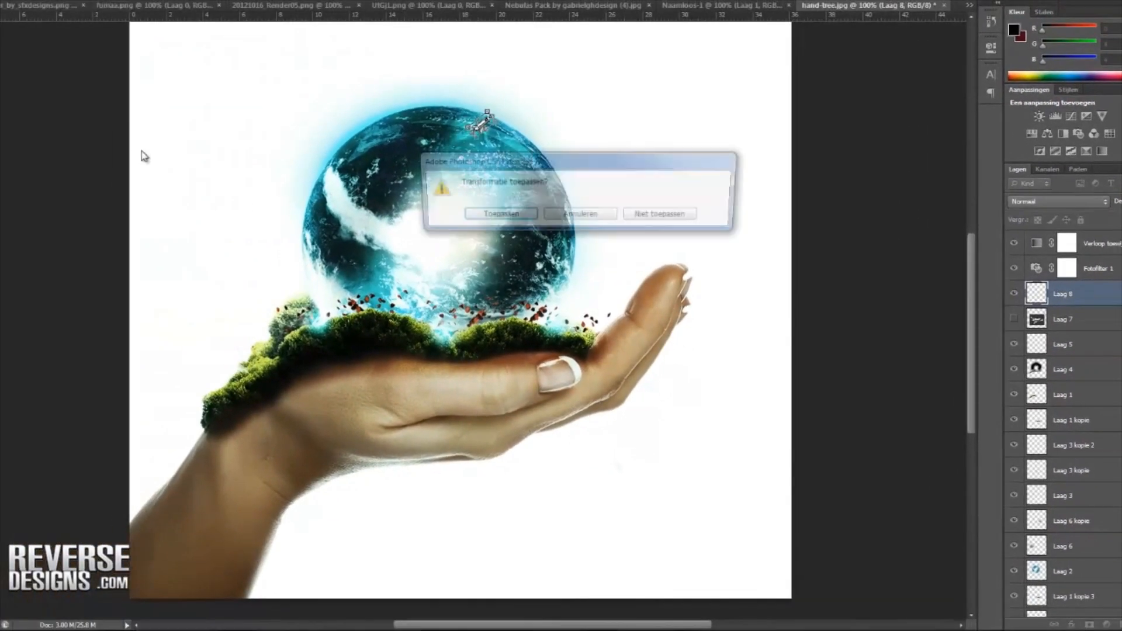
# Step: Apply the shuttle's transformation and add a new layer above it with the Lineair tegenhouden (toevoegen) blend mode
pyautogui.click(474, 217)
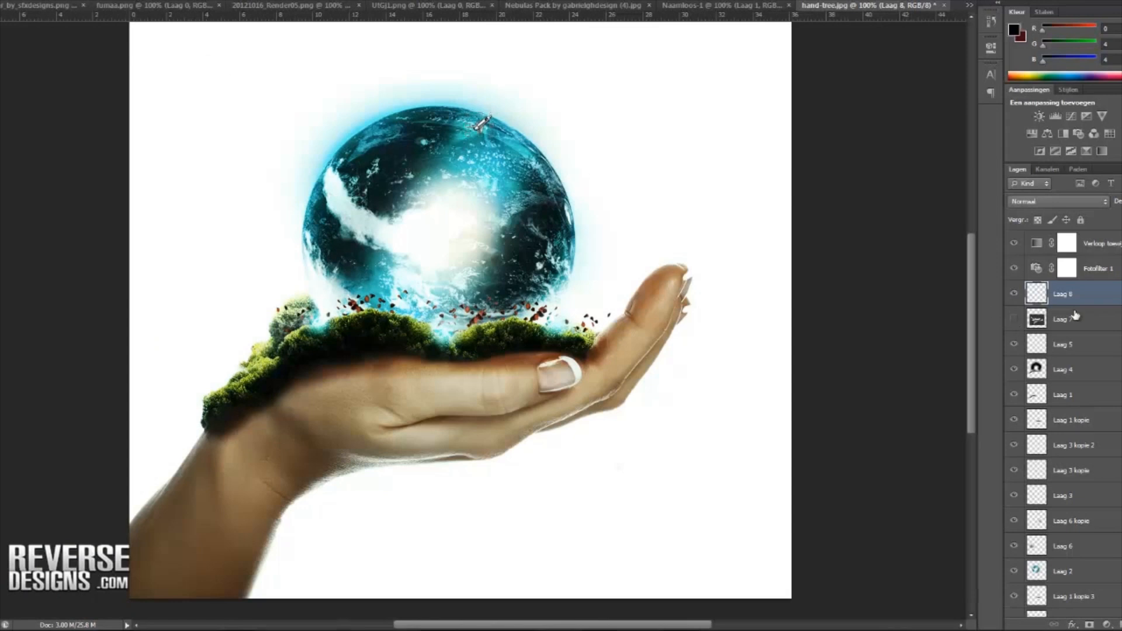
pyautogui.hotkey('ctrl', 'shift', 'alt', 'n')
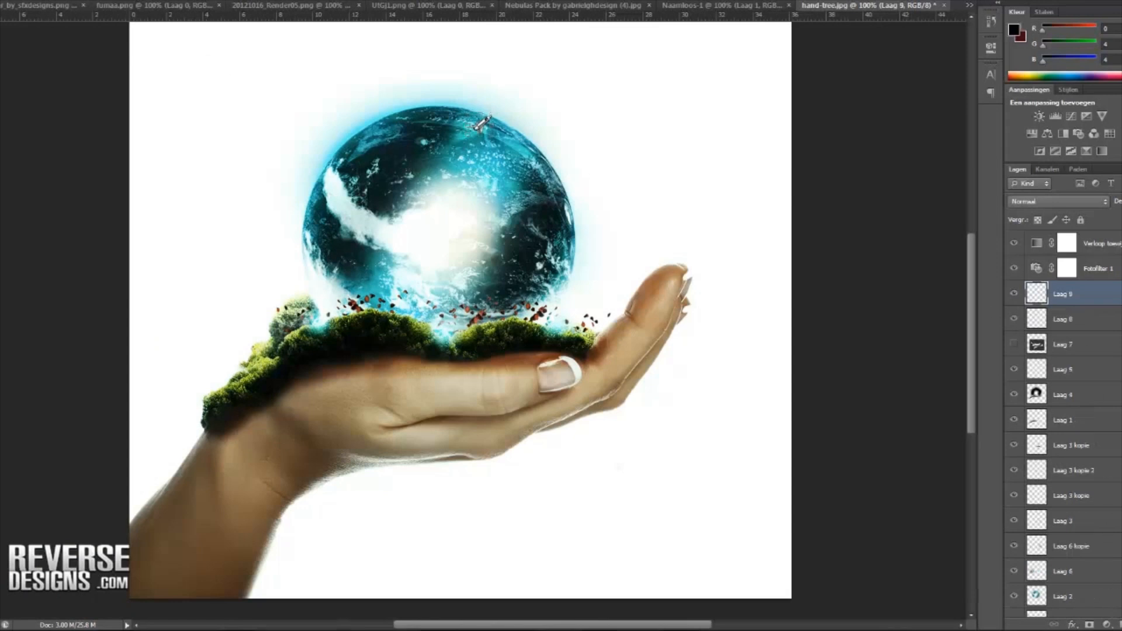
pyautogui.click(1093, 187)
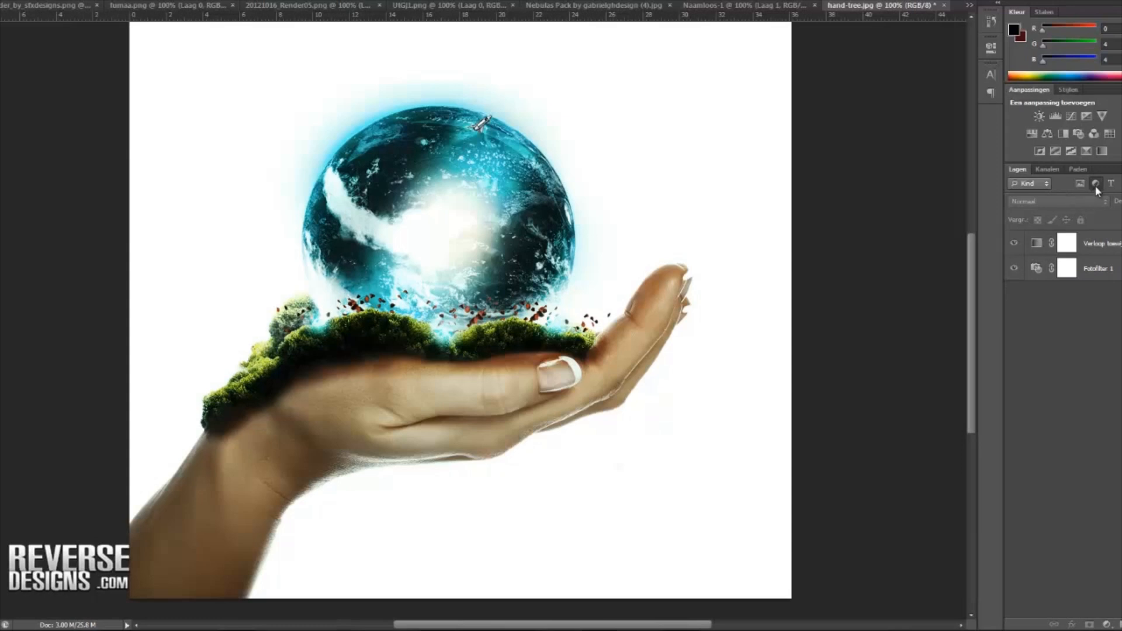
pyautogui.click(1095, 185)
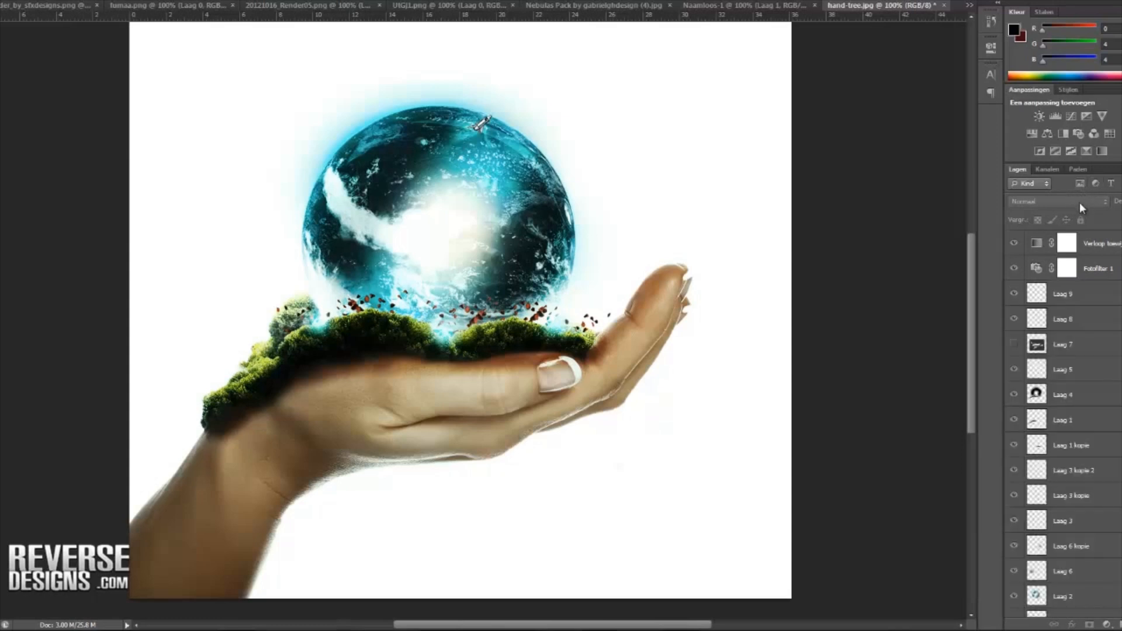
pyautogui.click(1088, 298)
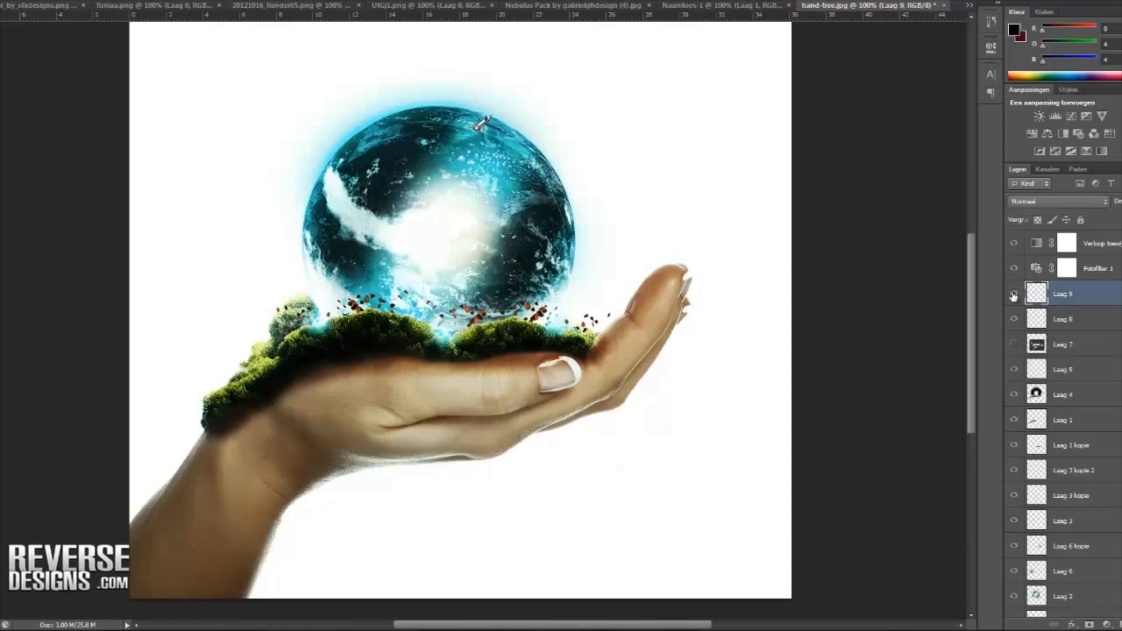
pyautogui.click(1062, 204)
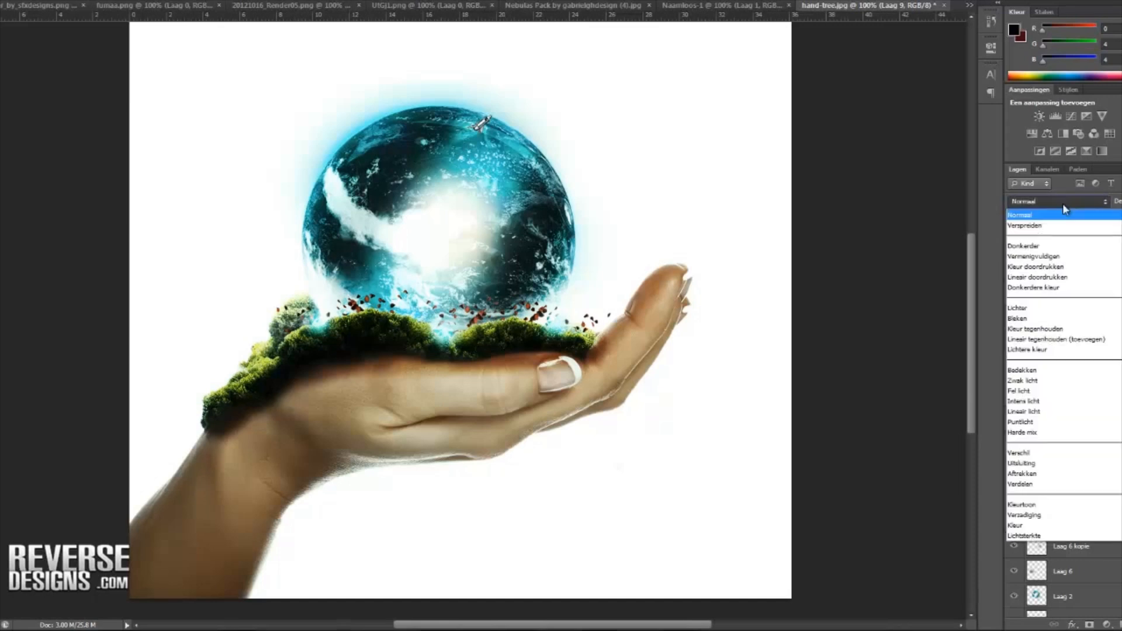
pyautogui.click(1056, 339)
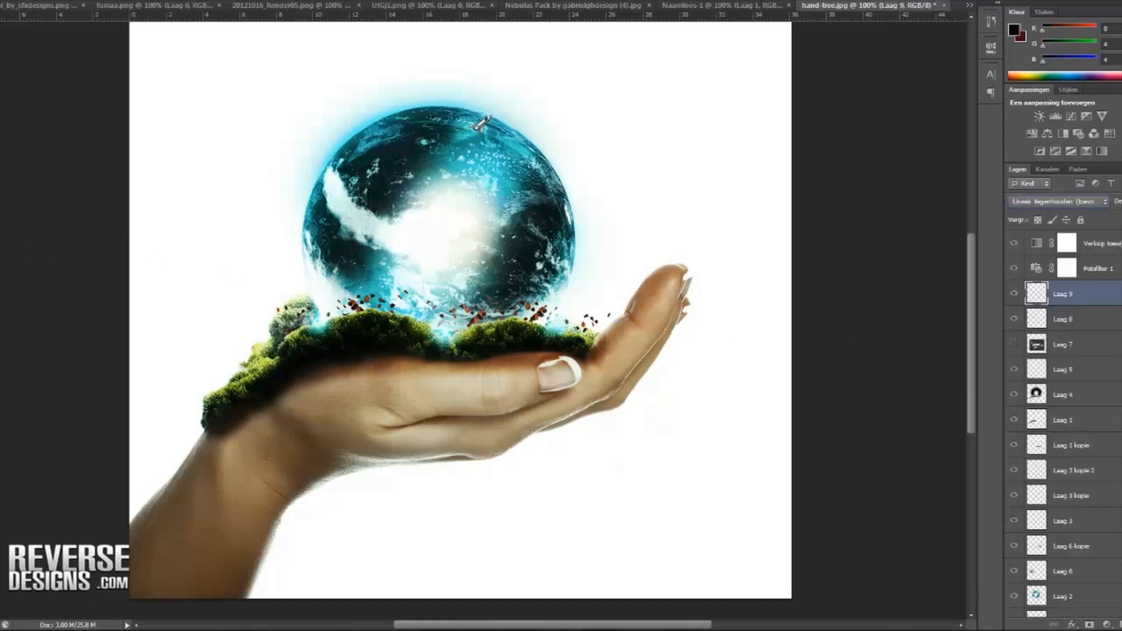
# Step: Paint a soft bright cyan glow on the planet around the shuttle and lower the fill of Laag 9
pyautogui.click(2, 377)
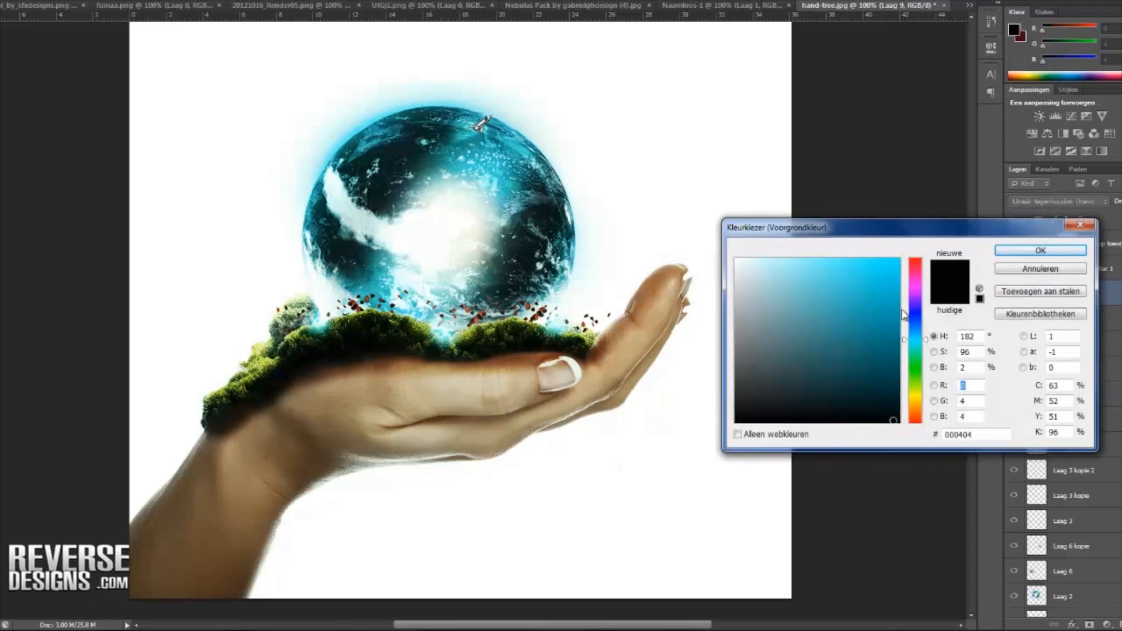
pyautogui.click(897, 260)
pyautogui.click(999, 250)
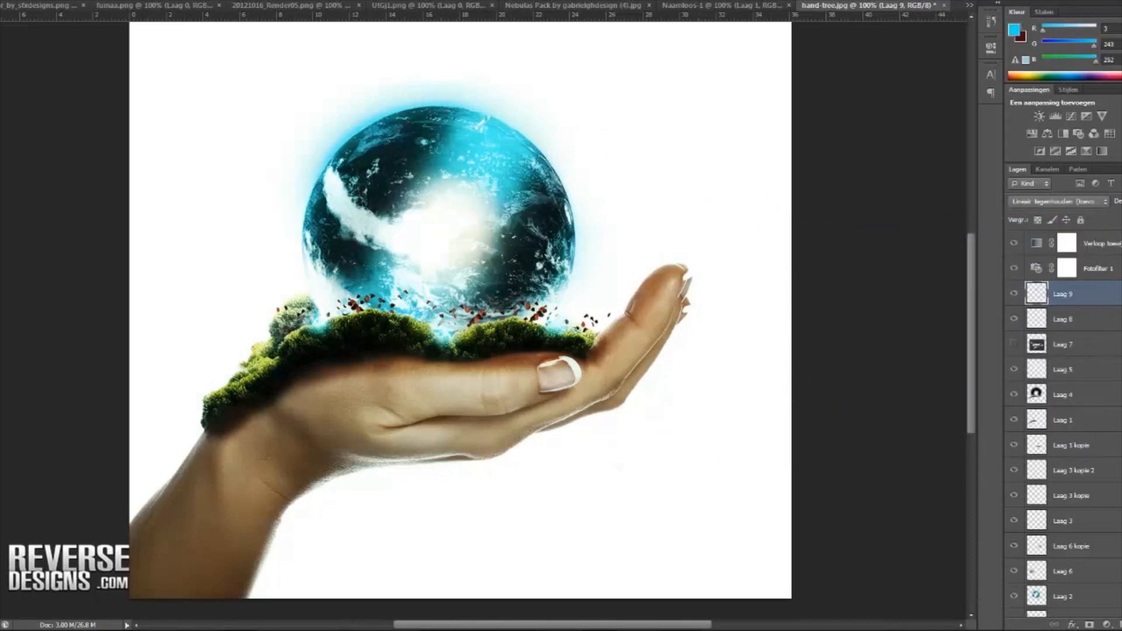
pyautogui.moveTo(1111, 219); pyautogui.dragTo(1074, 213)
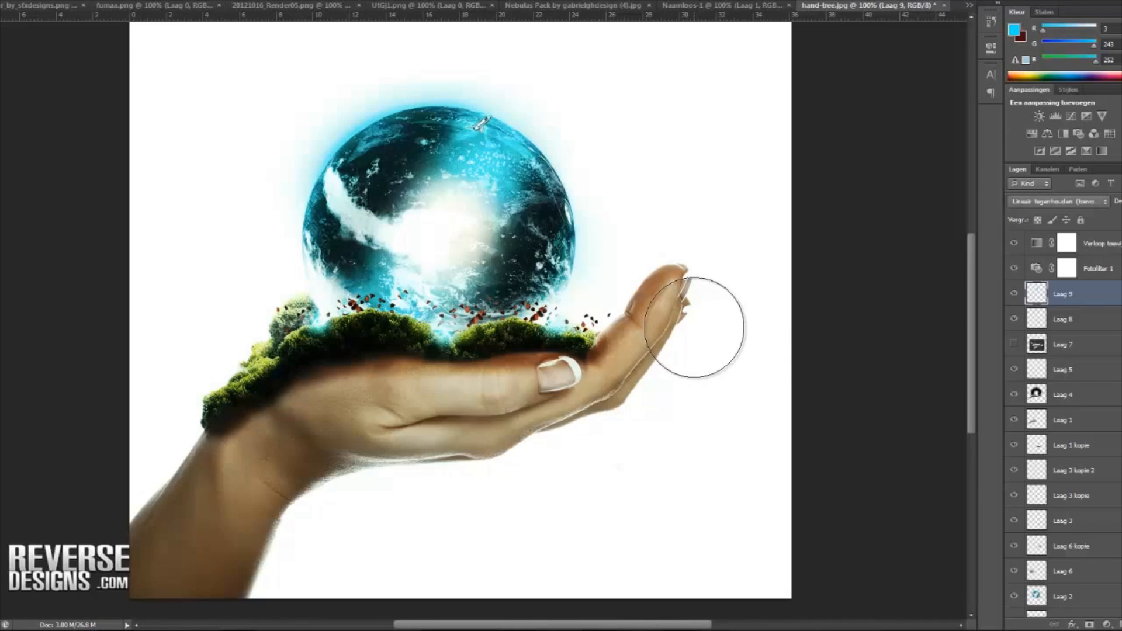
# Step: Add a Helderheid/contrast adjustment layer above the gradient map with contrast 49 and brightness -83
pyautogui.click(1095, 249)
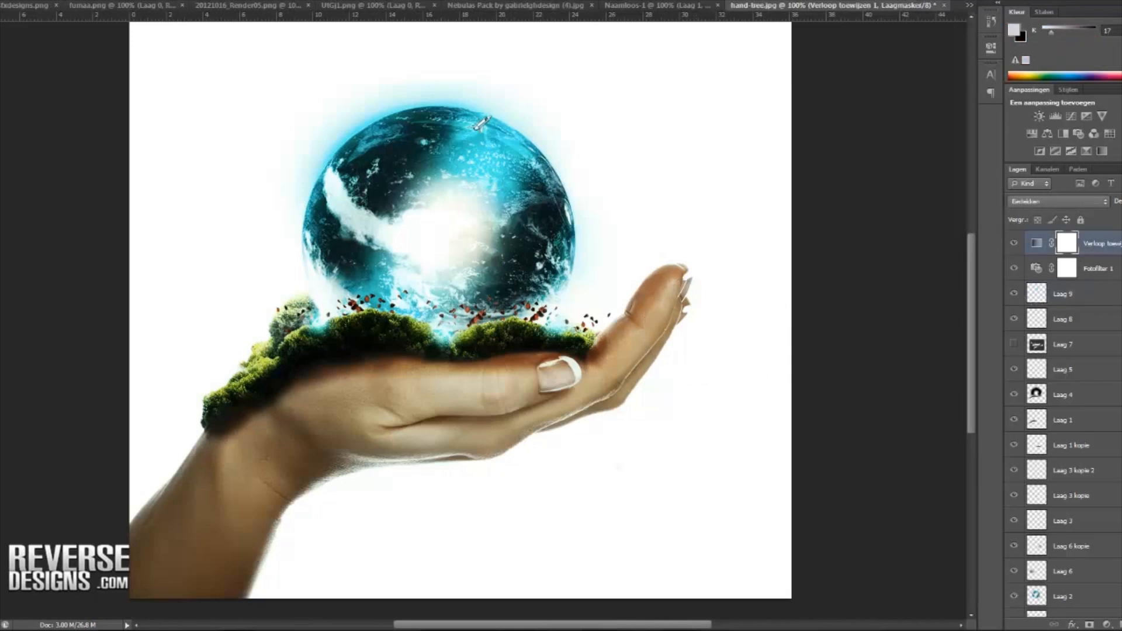
pyautogui.click(1106, 624)
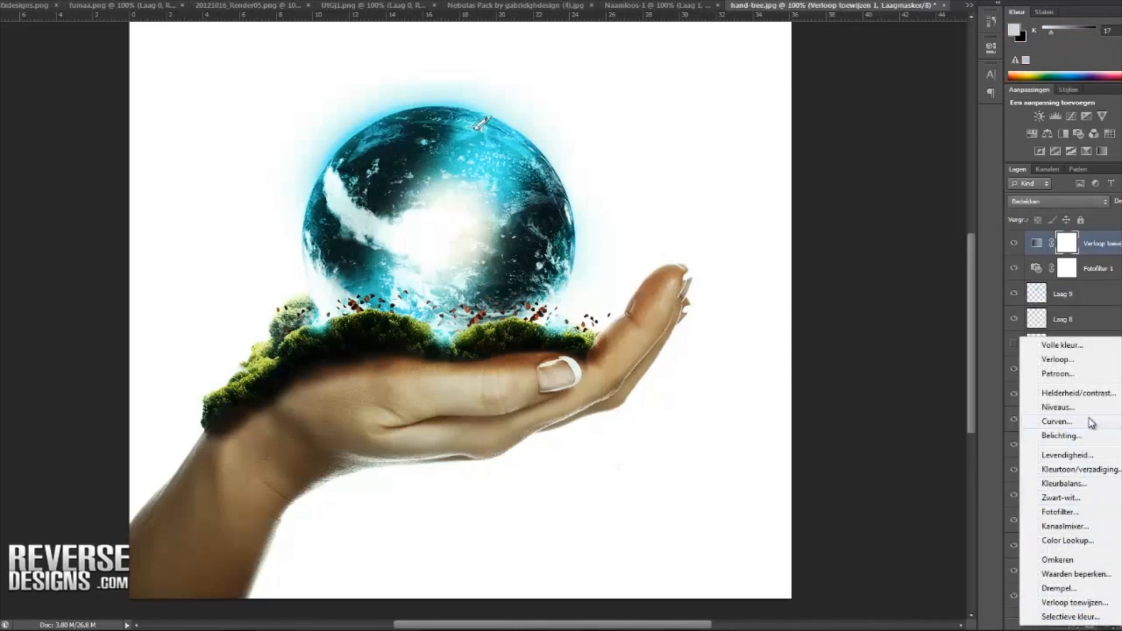
pyautogui.click(1078, 393)
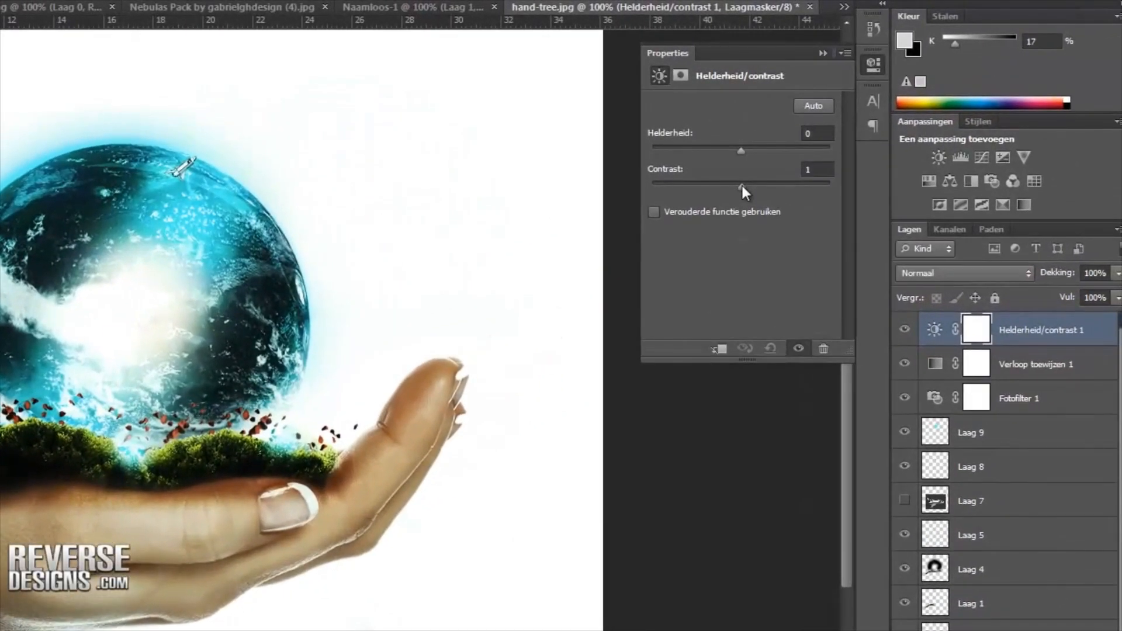
pyautogui.moveTo(893, 136); pyautogui.dragTo(903, 136)
pyautogui.moveTo(757, 186); pyautogui.dragTo(784, 193)
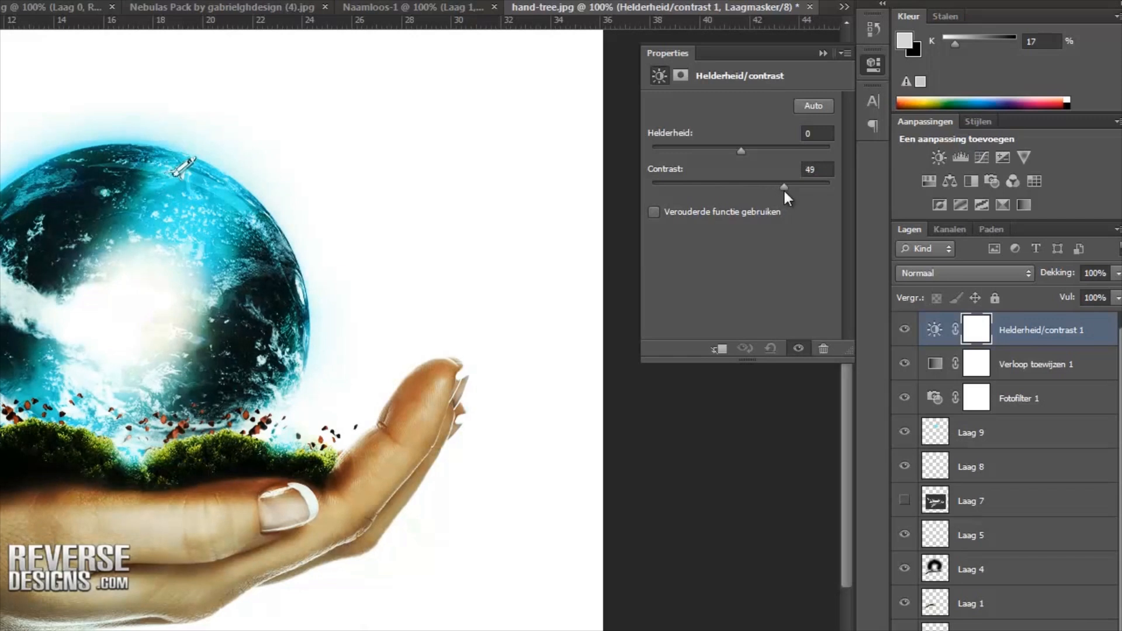
pyautogui.moveTo(738, 152); pyautogui.dragTo(692, 150)
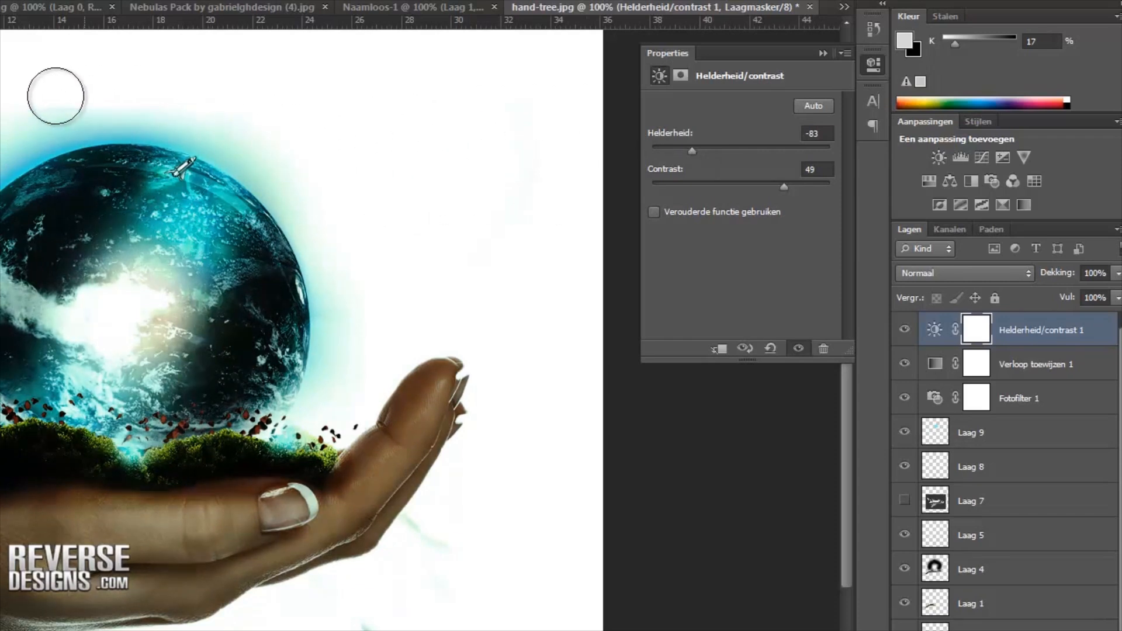
# Step: Mask the Helderheid/contrast adjustment off the planet and nearby hand using a soft 463 px eraser with 0% hardness
pyautogui.moveTo(205, 94); pyautogui.dragTo(300, 146)
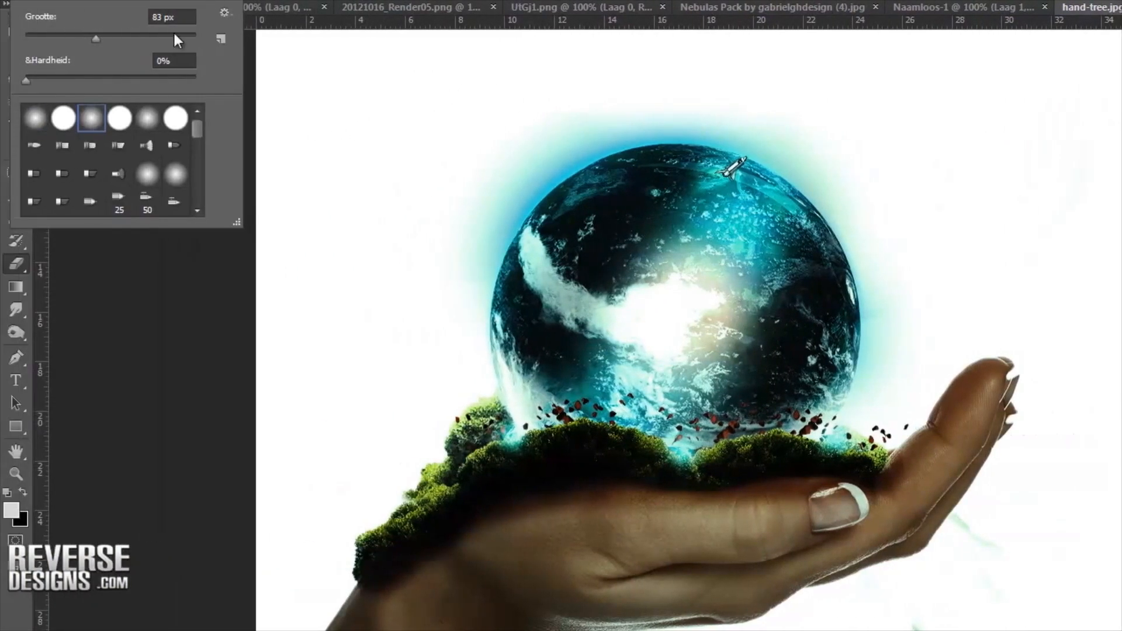
pyautogui.click(174, 34)
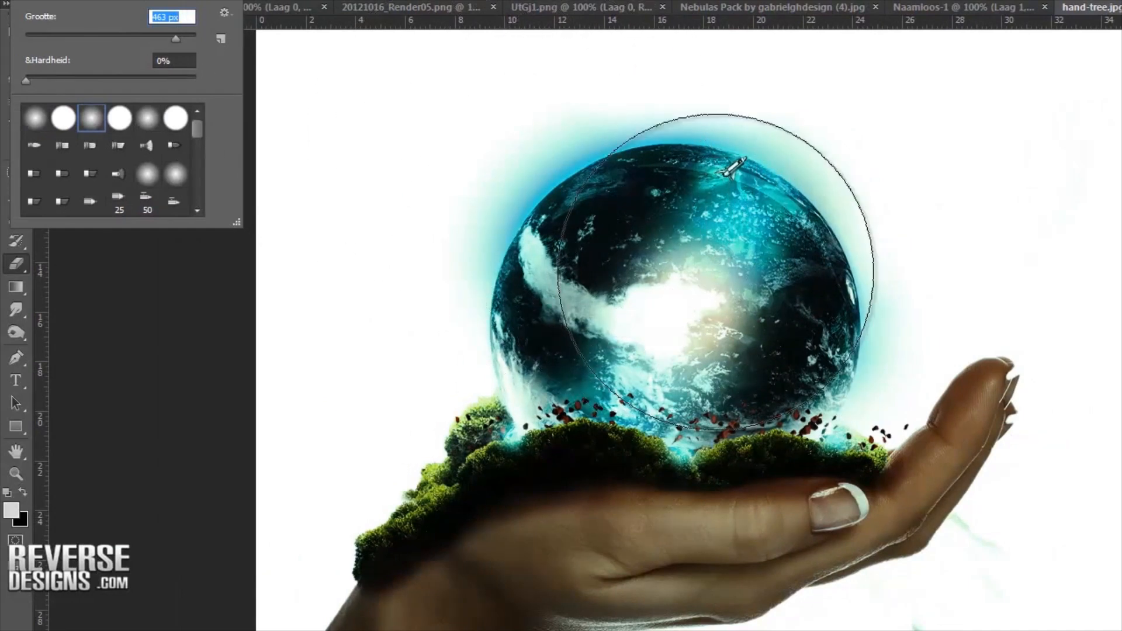
pyautogui.press('Return')
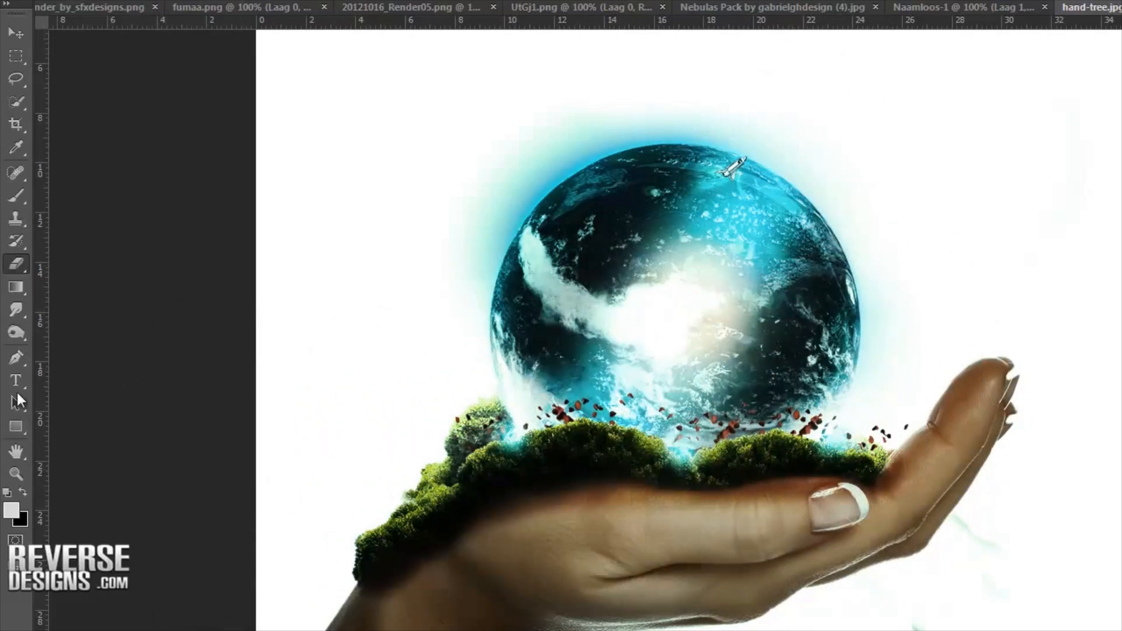
# Step: Choose the Brush tool and add a new layer above Laag 9 with the Lineair tegenhouden (toevoegen) blend mode
pyautogui.click(19, 196)
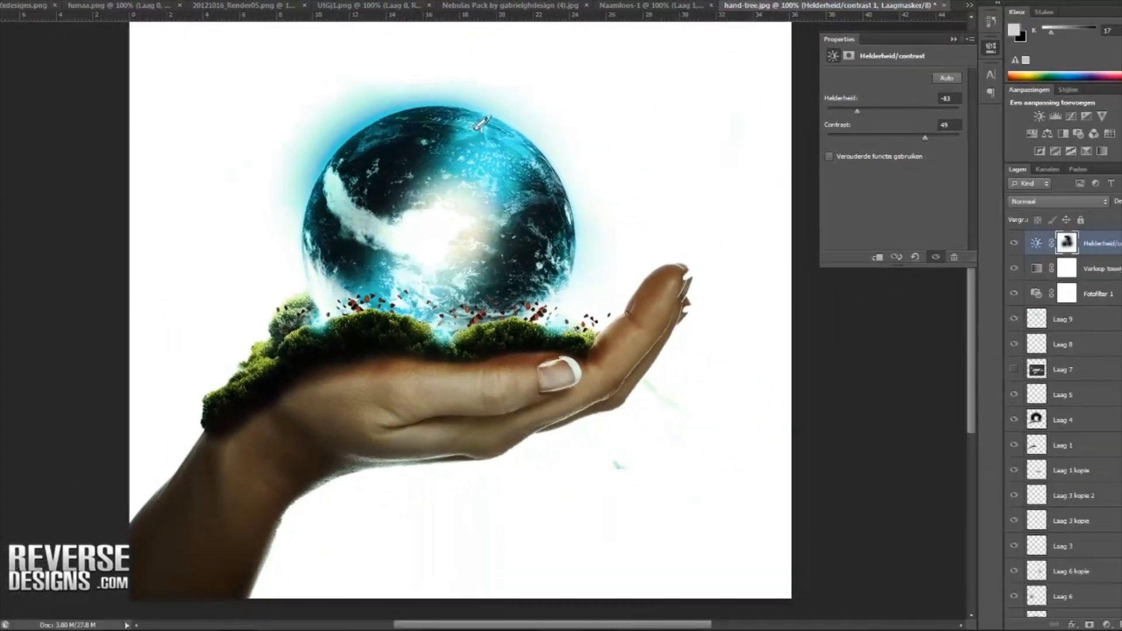
pyautogui.click(12, 510)
pyautogui.click(1040, 250)
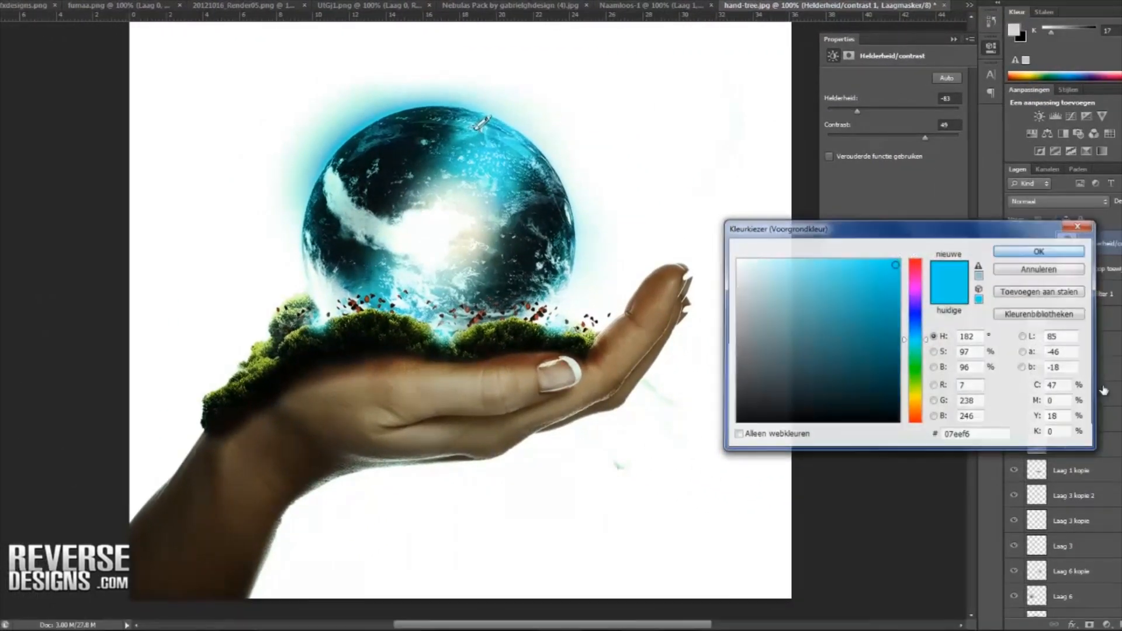
pyautogui.click(1085, 323)
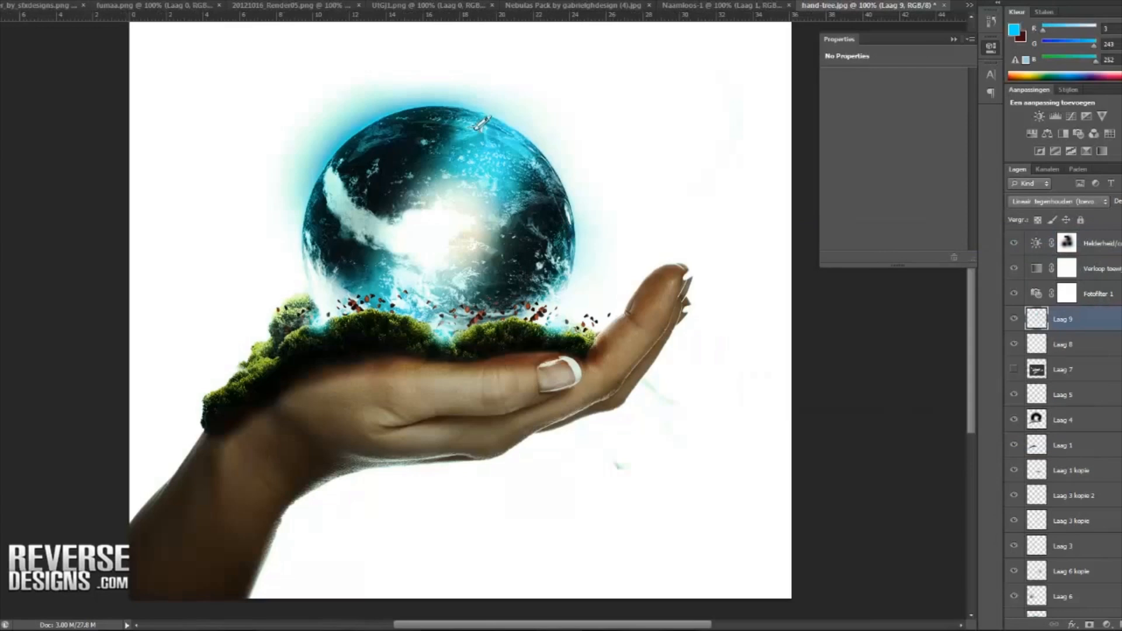
pyautogui.hotkey('ctrl', 'shift', 'alt', 'n')
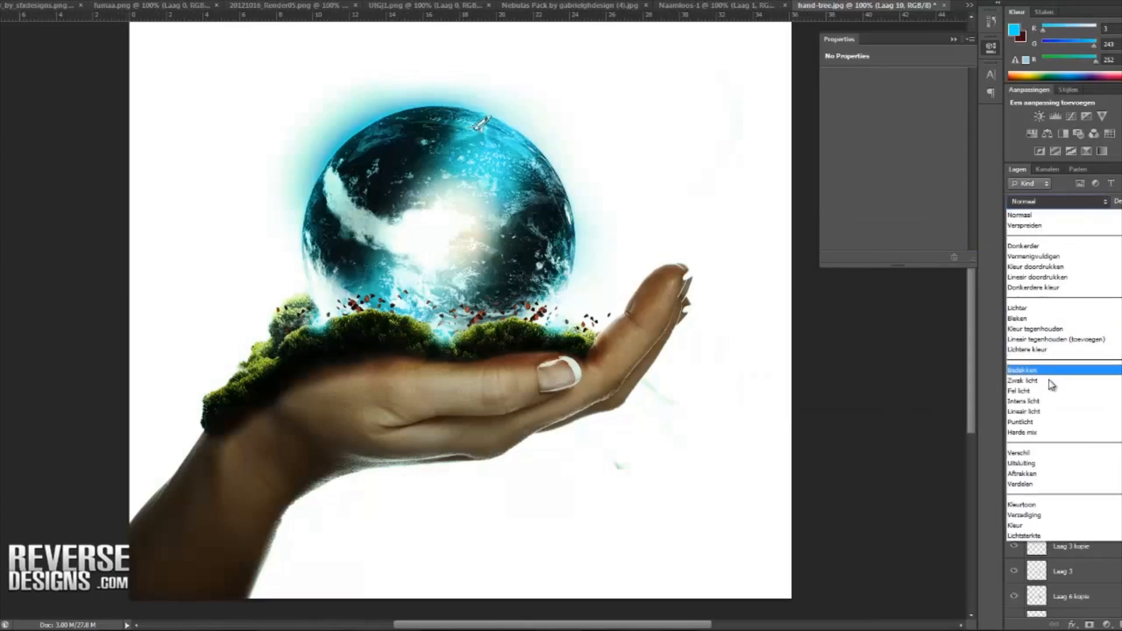
pyautogui.click(1046, 339)
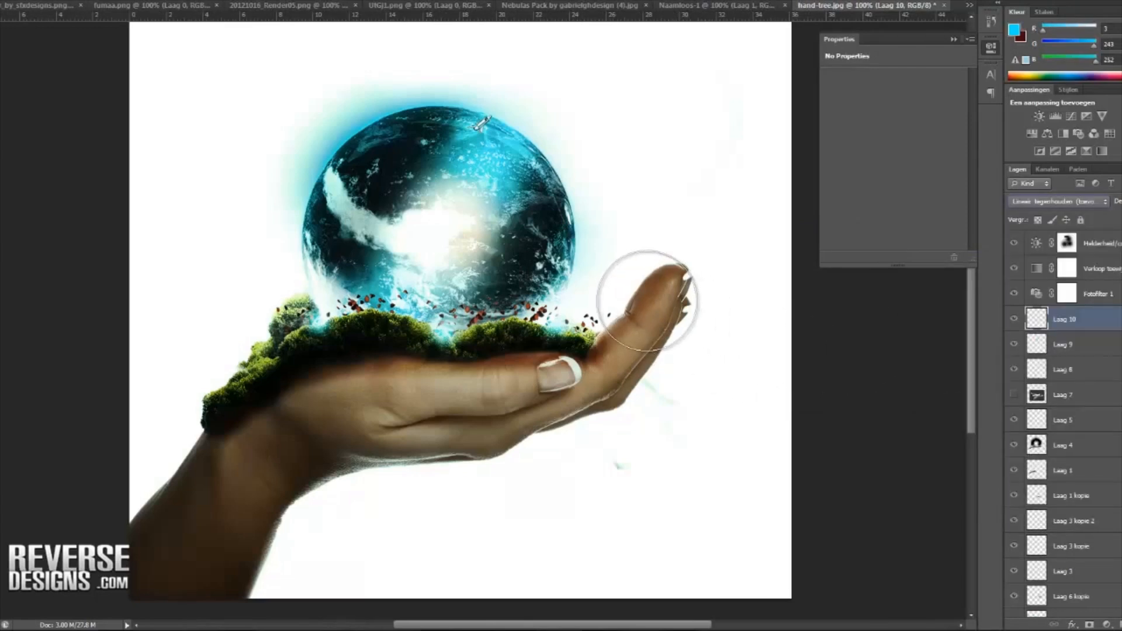
# Step: Paint a cyan light reflection on the fingertips with a smaller soft brush and reduce the fill of Laag 10
pyautogui.click(2, 1)
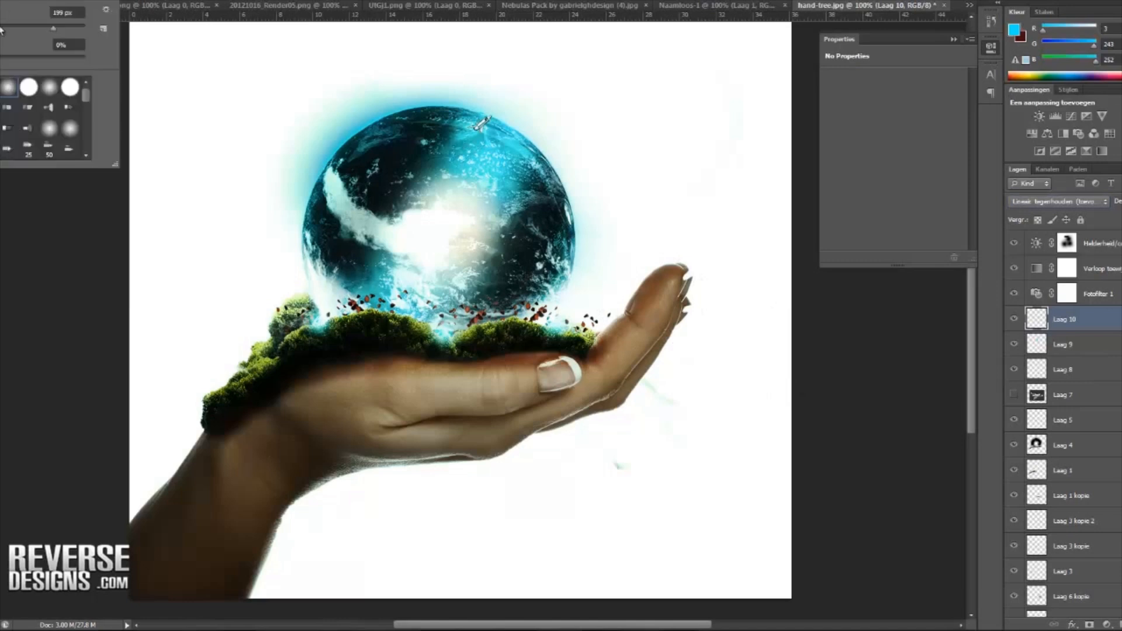
pyautogui.click(31, 27)
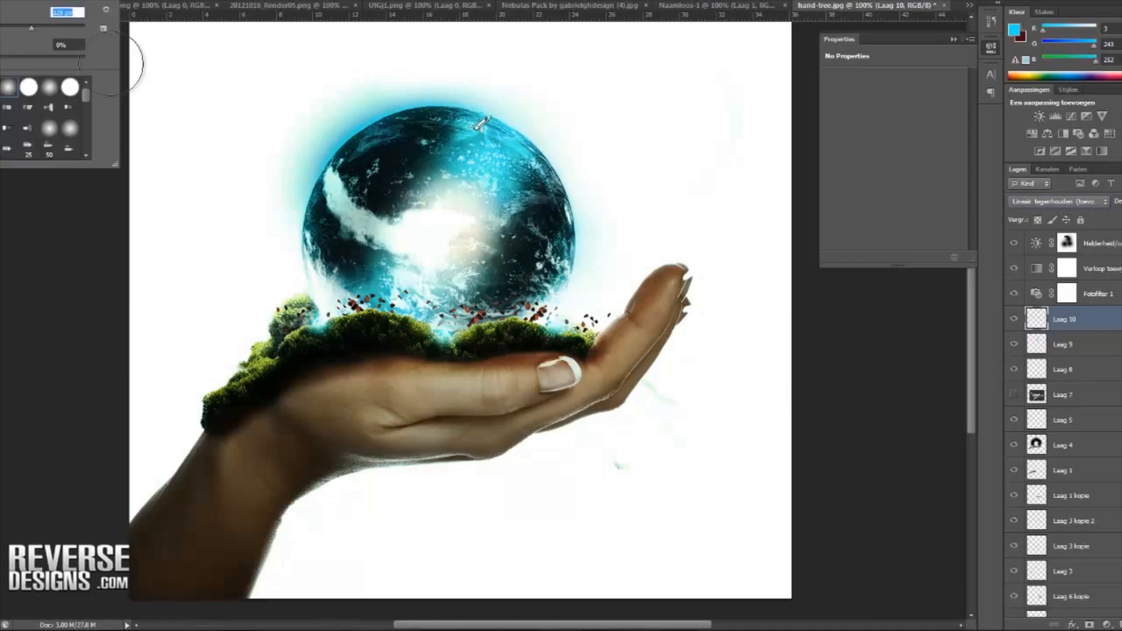
pyautogui.click(648, 284)
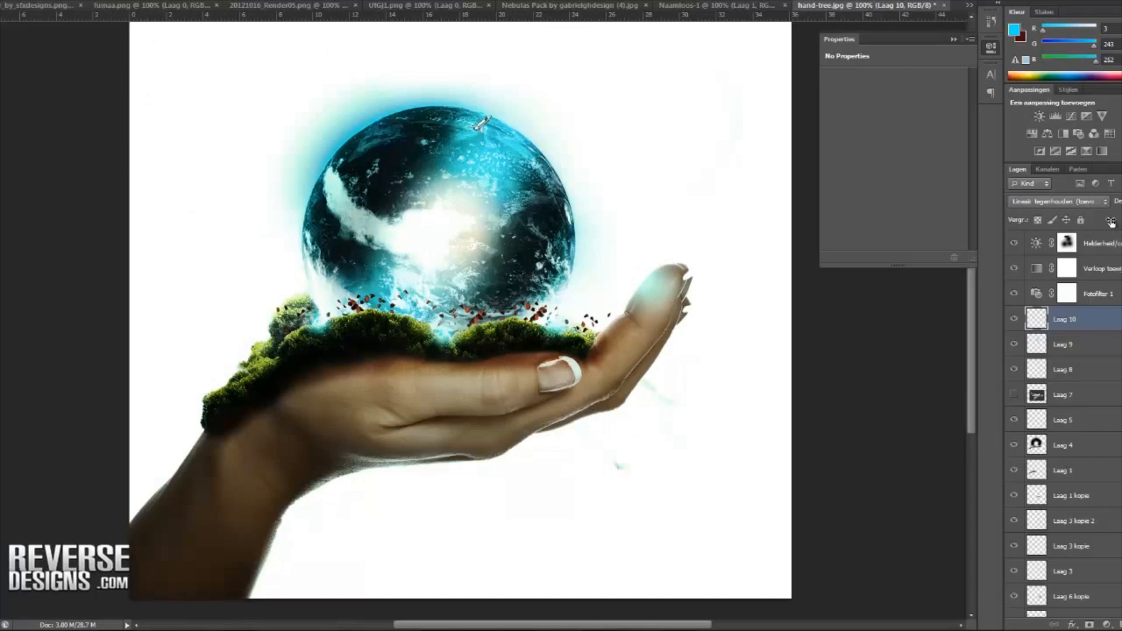
pyautogui.hotkey('ctrl', 'z')
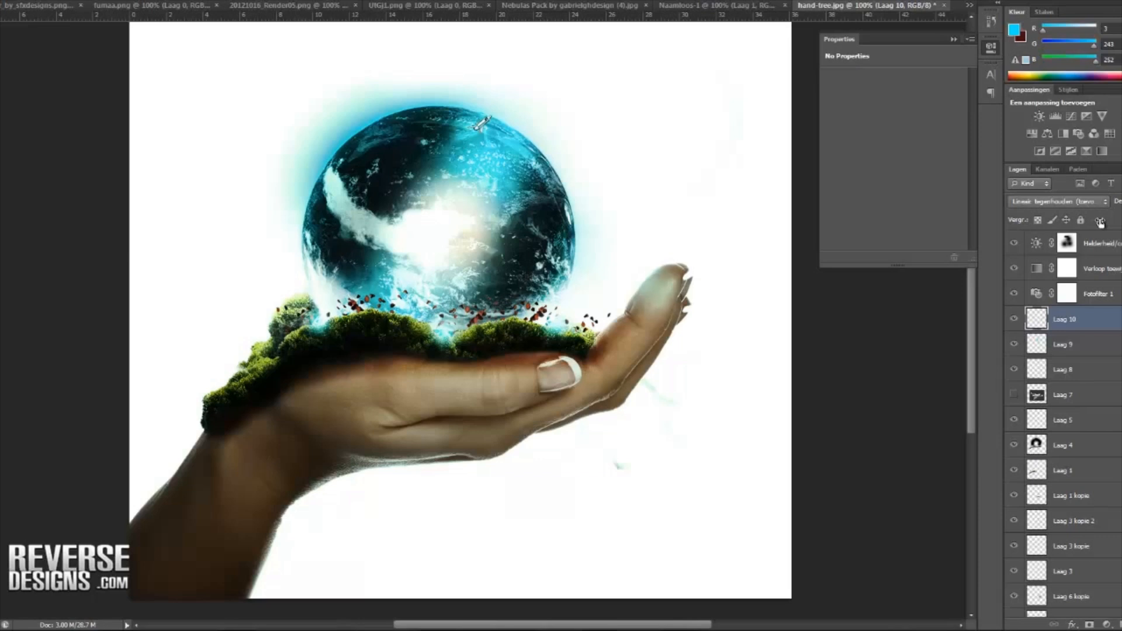
pyautogui.click(604, 321)
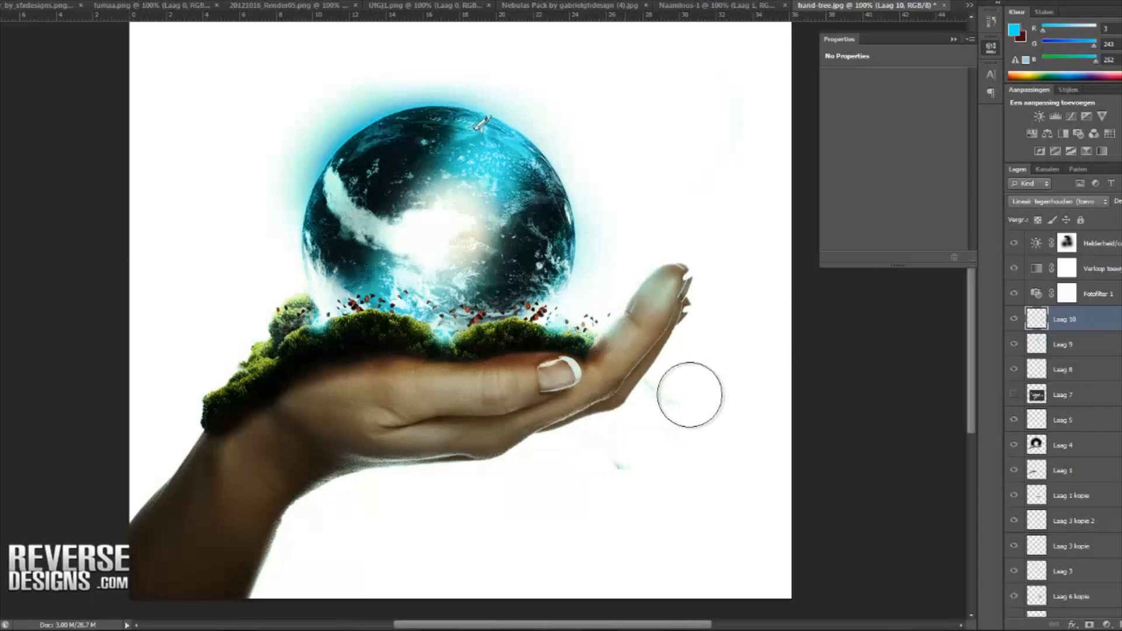
pyautogui.hotkey('ctrl', 'z')
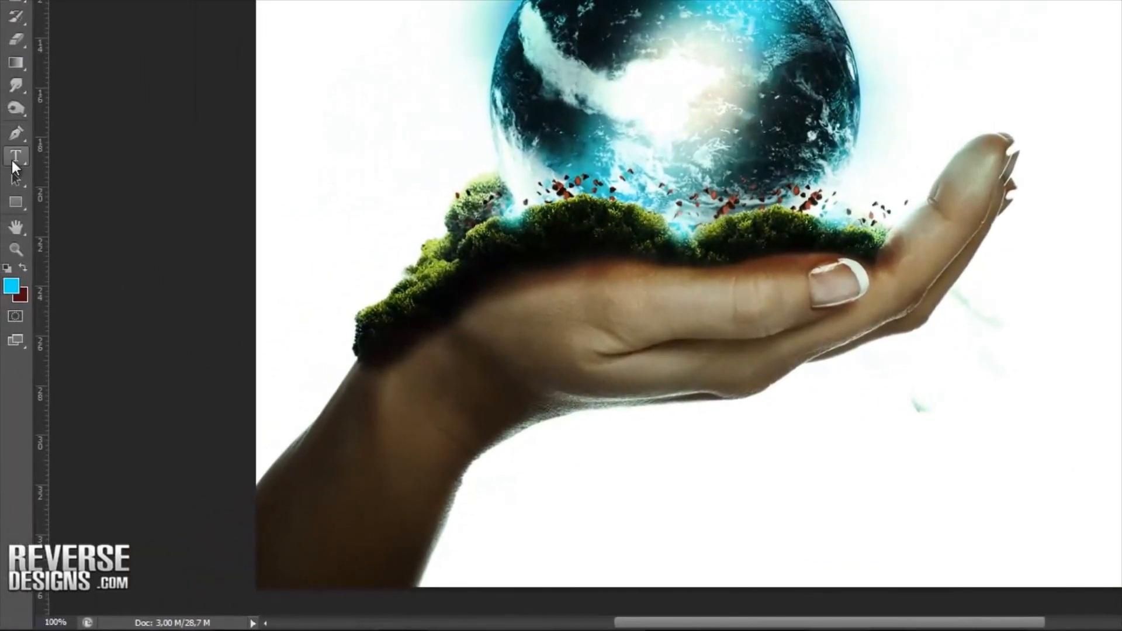
# Step: Add the text "Thanks for watching" in the white area below the hand
pyautogui.click(14, 159)
pyautogui.click(746, 468)
pyautogui.write('Thanks for watching')
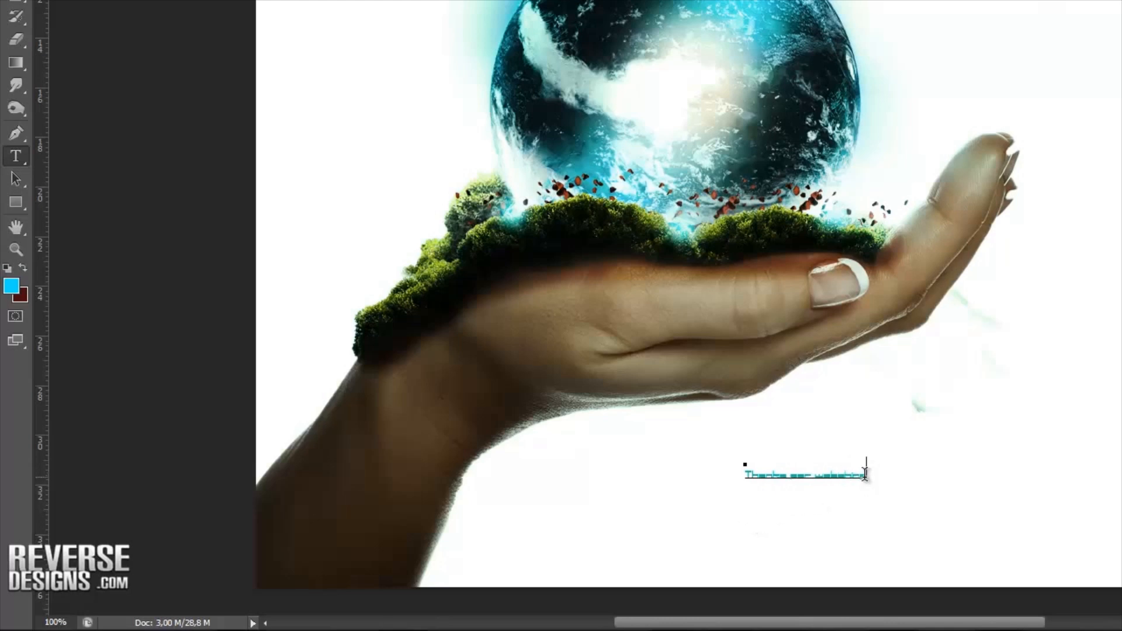
# Step: Enlarge the "Thanks for watching" text and move it so it fits fully on the canvas below the hand
pyautogui.moveTo(865, 475); pyautogui.dragTo(711, 468)
pyautogui.moveTo(374, 1); pyautogui.dragTo(583, 48)
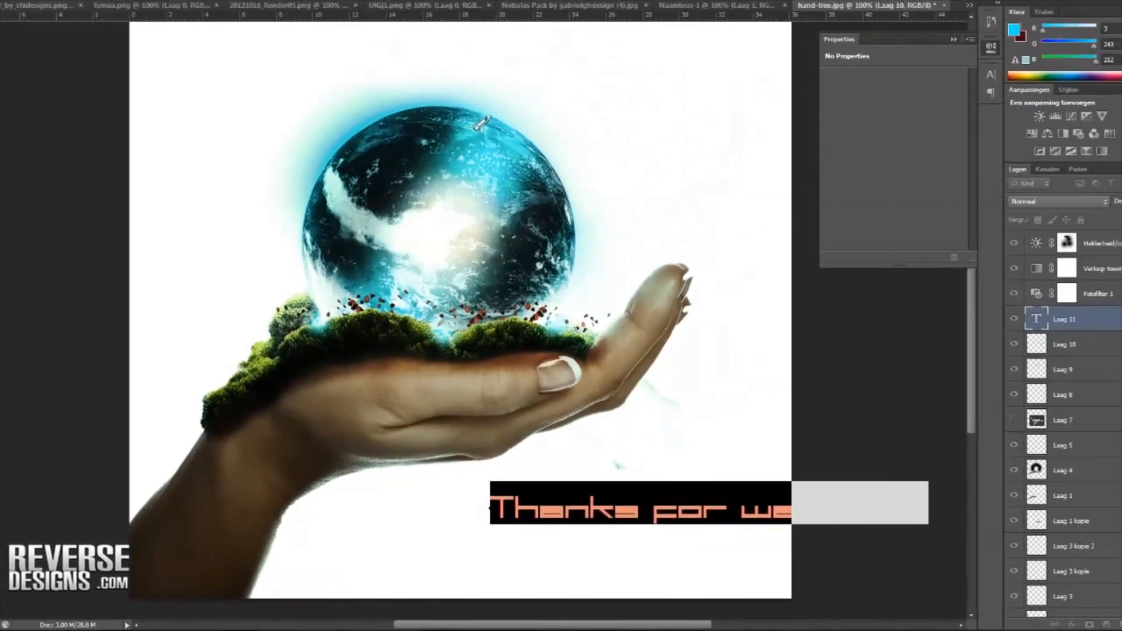
pyautogui.hotkey('ctrl', 'Return')
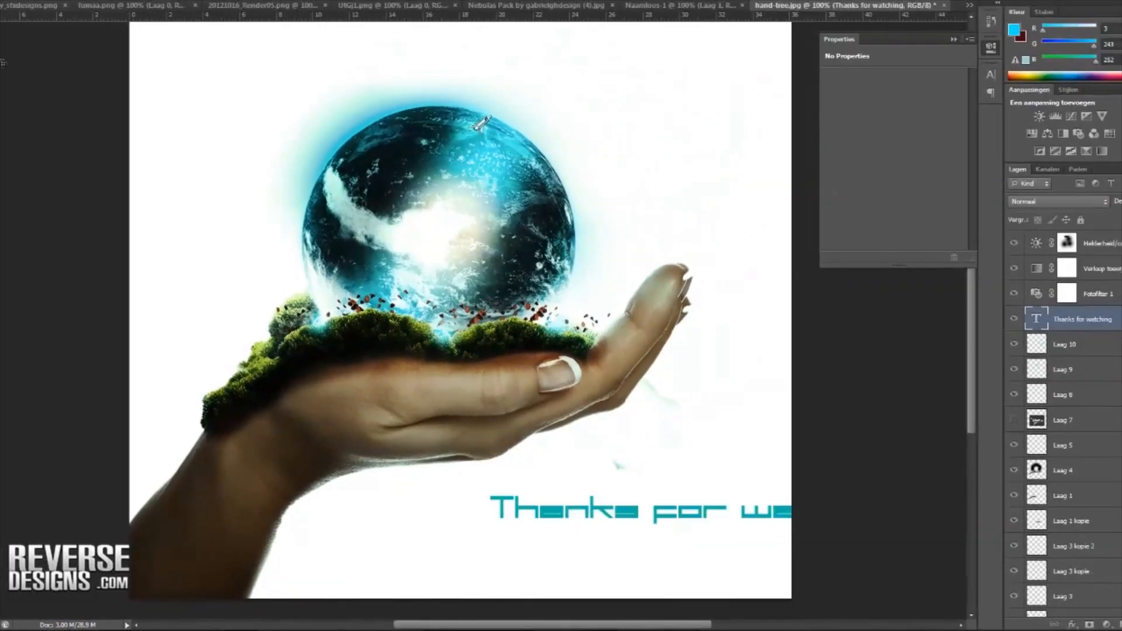
pyautogui.moveTo(595, 519); pyautogui.dragTo(405, 541)
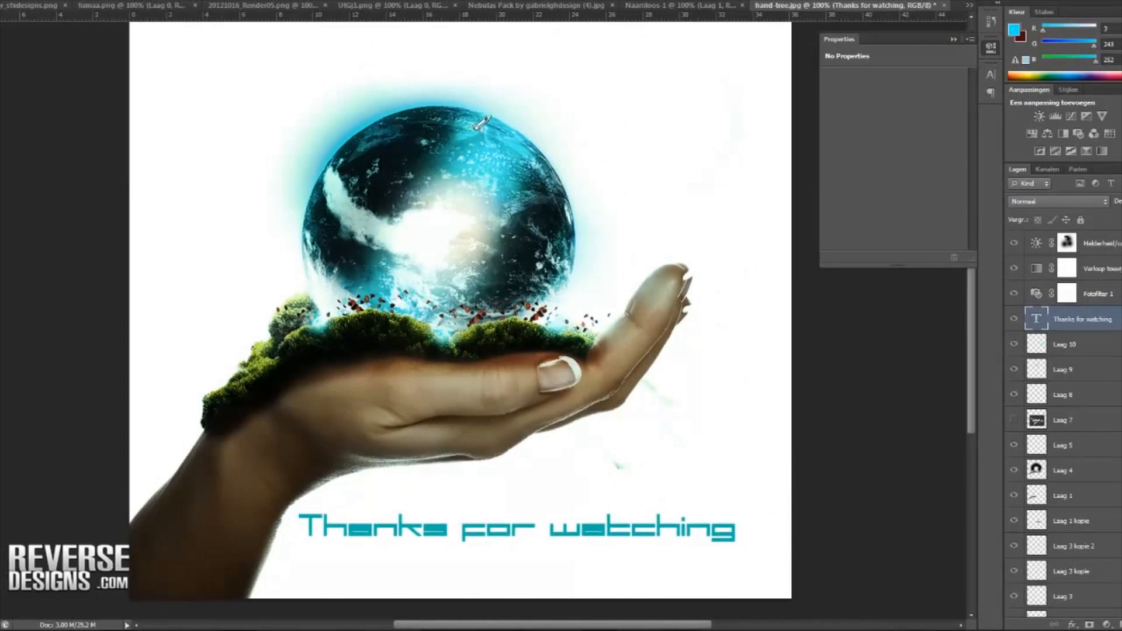